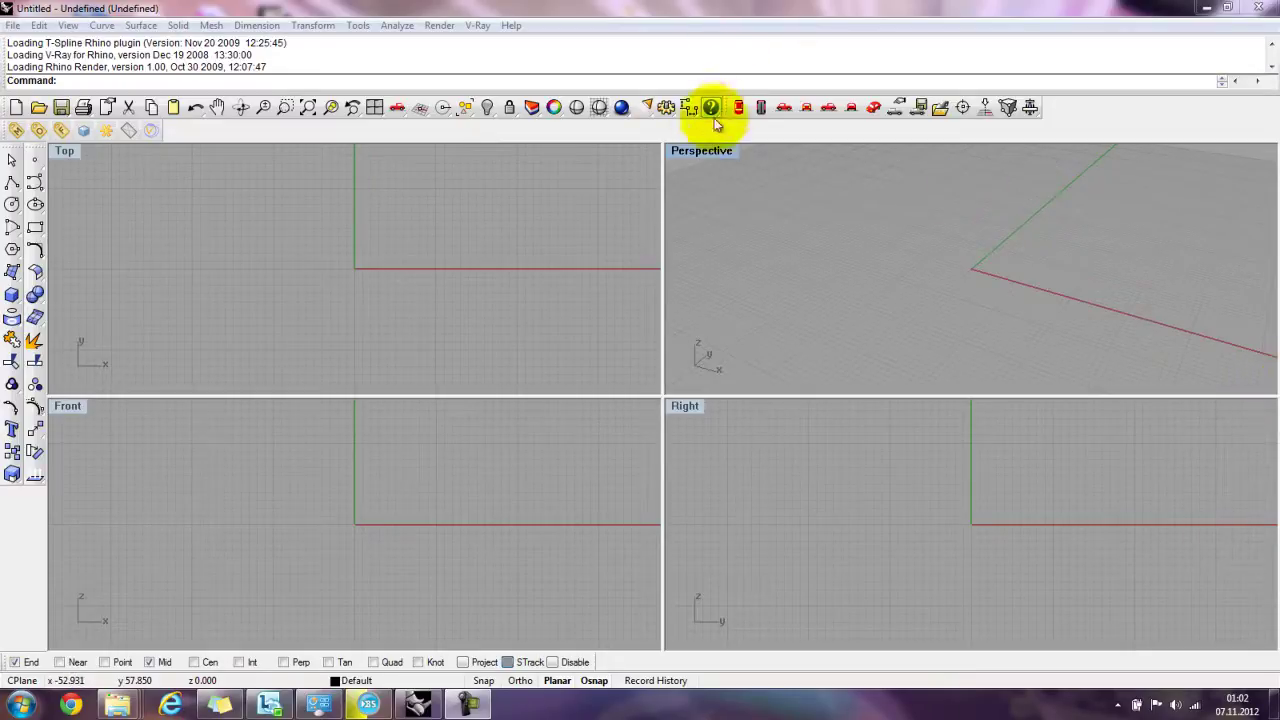
- Maximize the Top viewport so it fills the drawing area
click(64, 155)
double_click(64, 153)
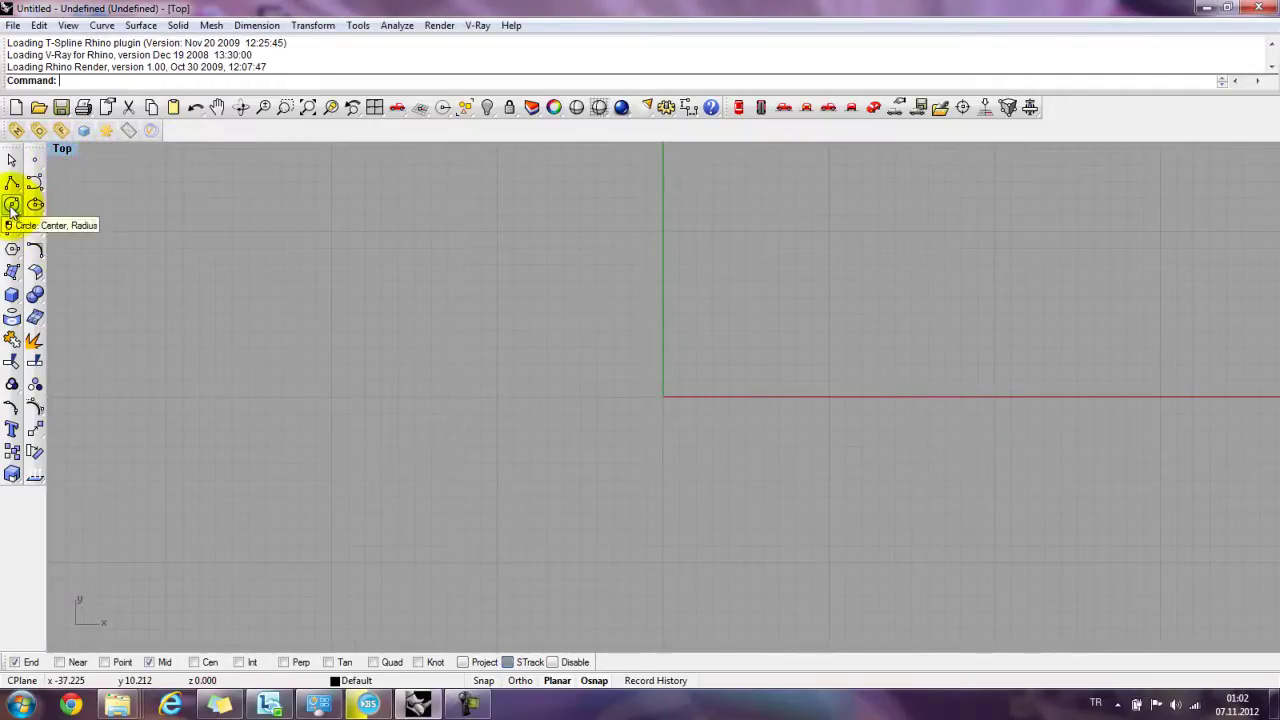
click(97, 26)
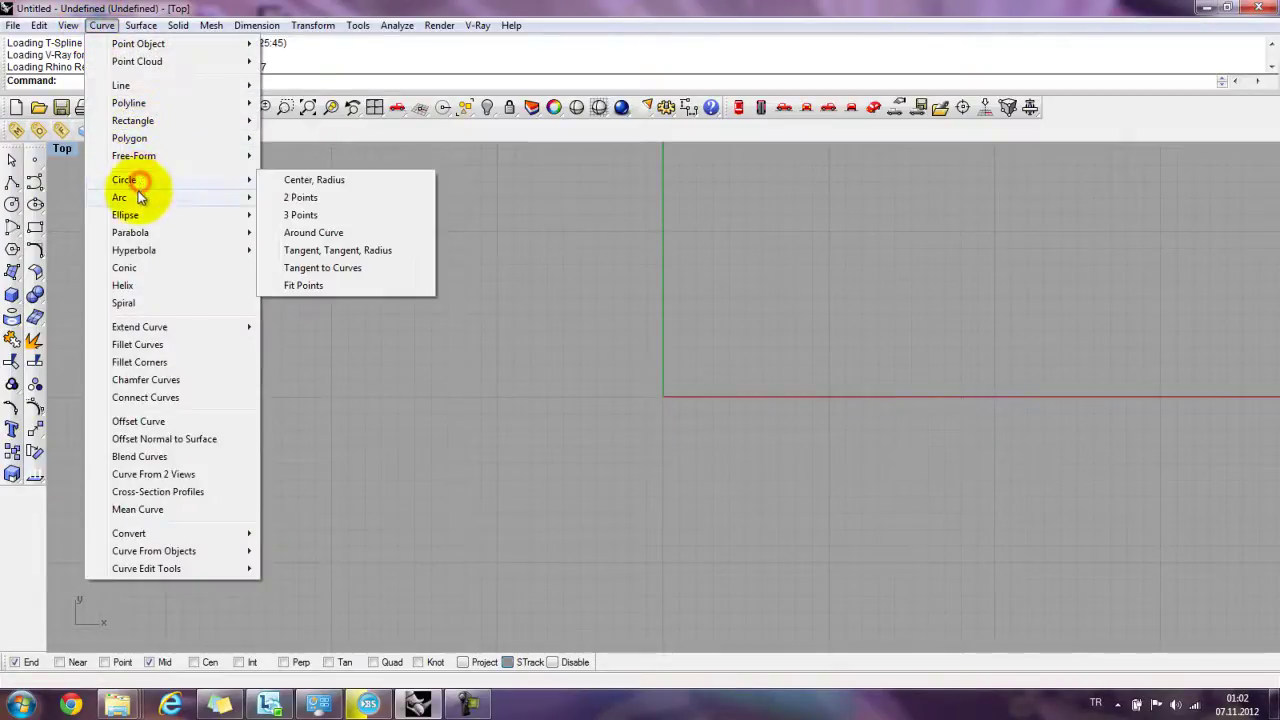
- Draw a centre-radius circle of about 7.16 radius above the x axis, mostly beside the y axis, and delete it
click(12, 204)
click(12, 204)
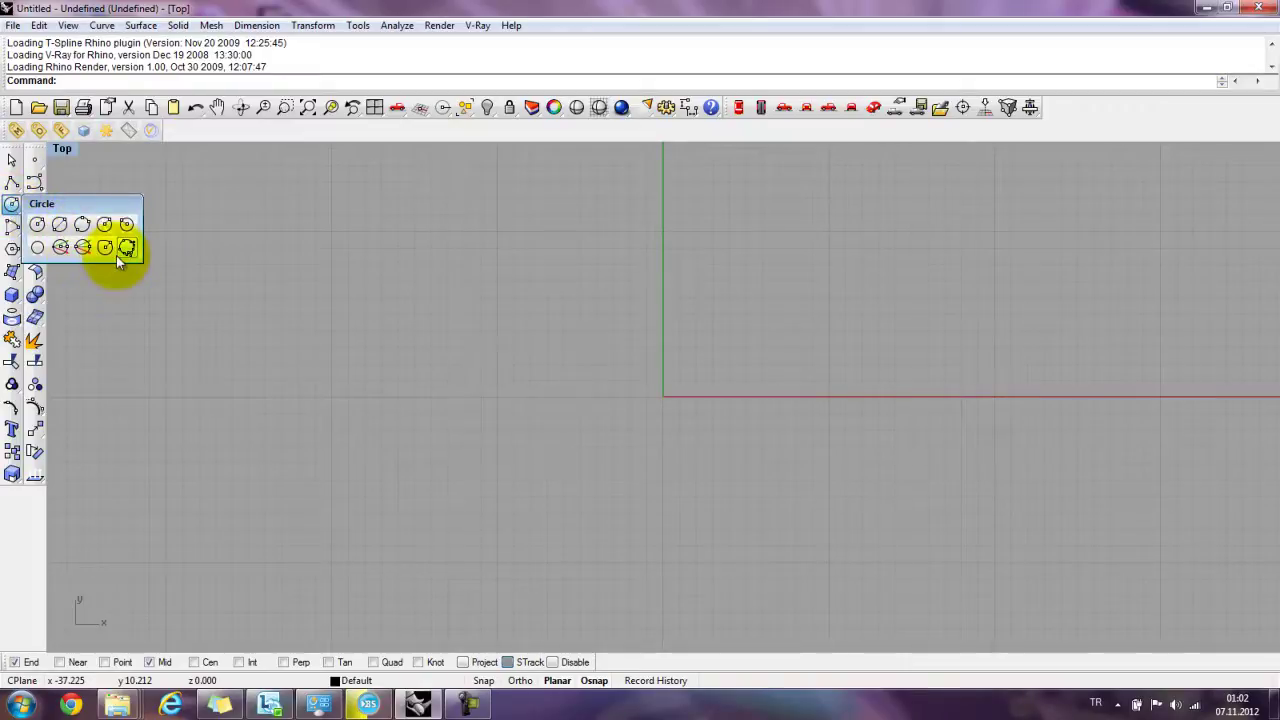
click(37, 229)
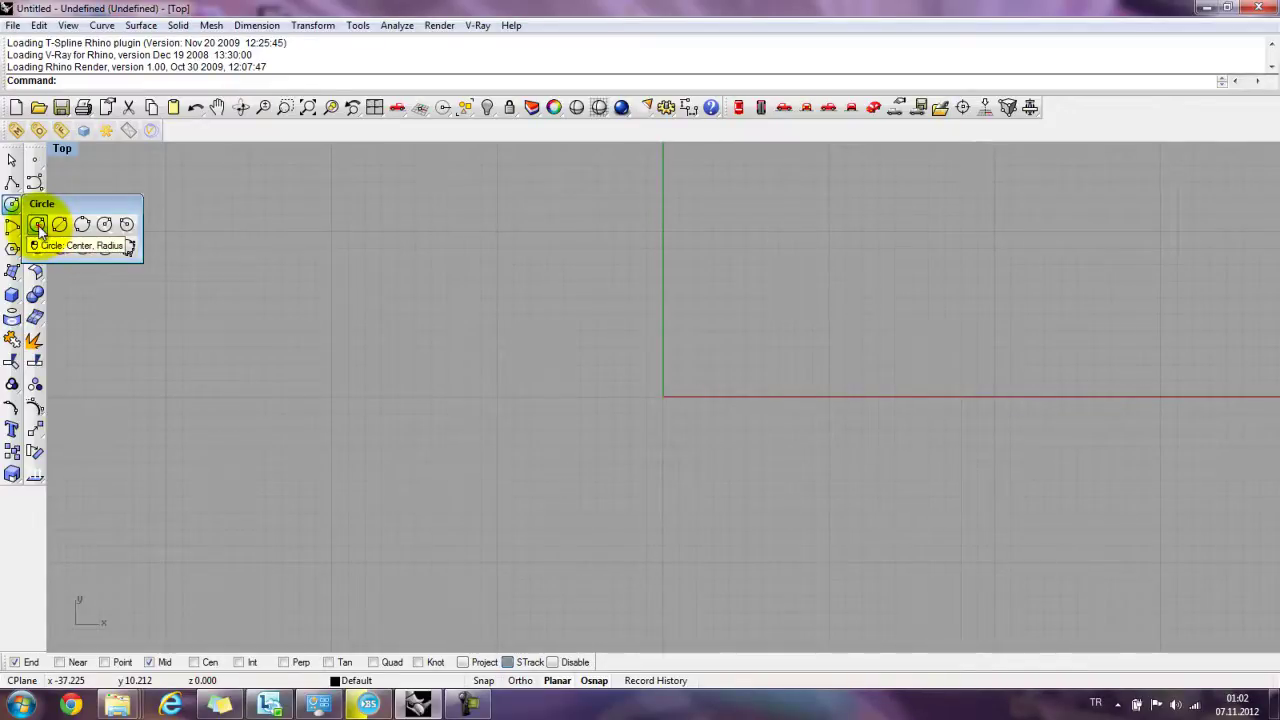
click(526, 310)
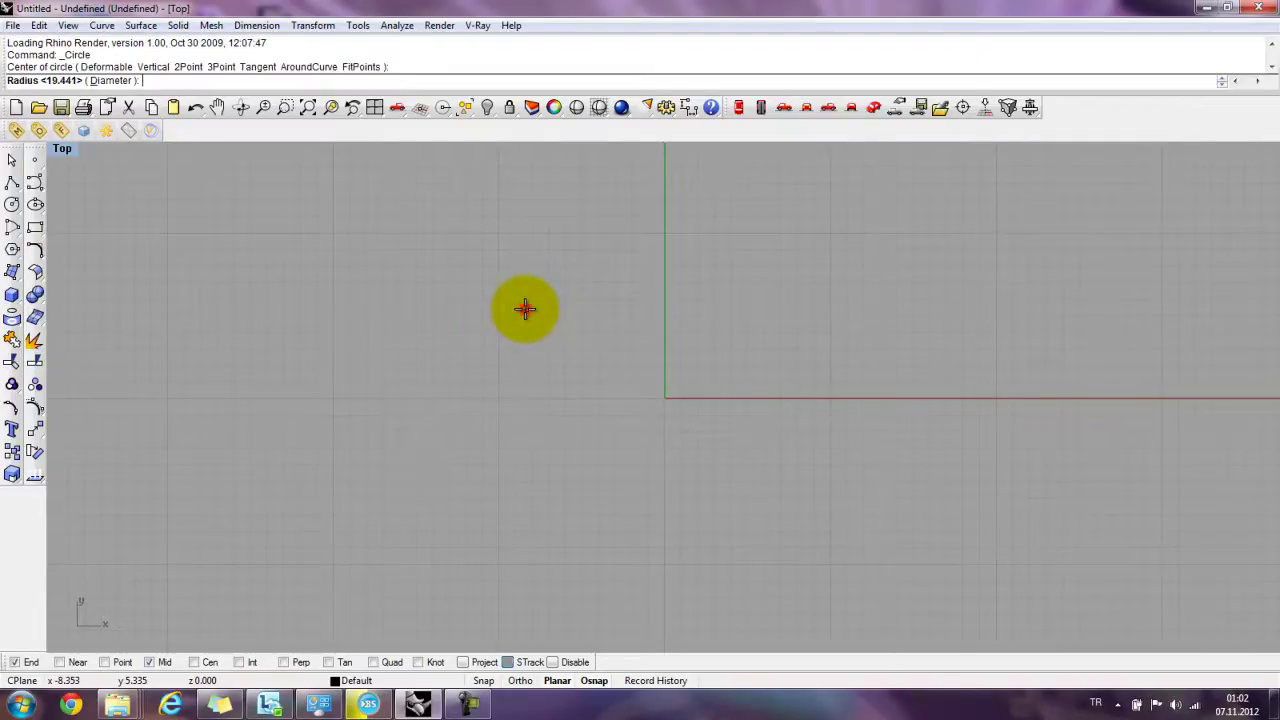
click(642, 323)
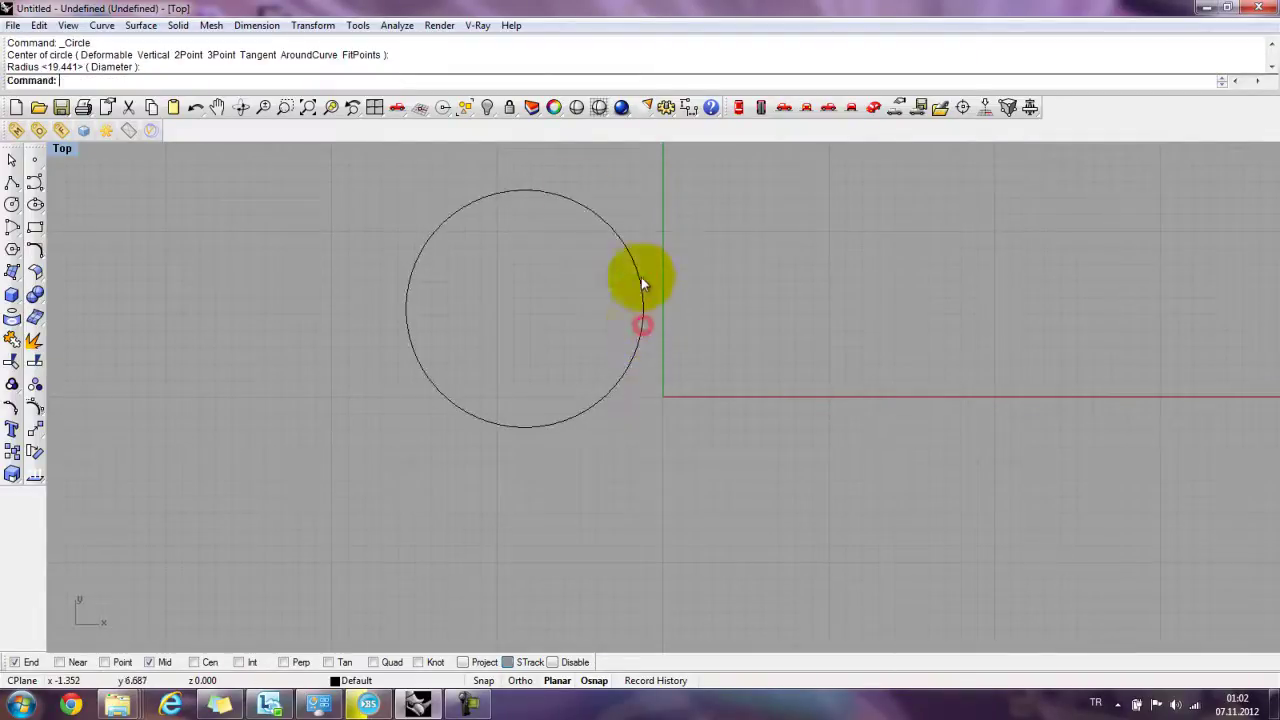
click(600, 332)
key(Delete)
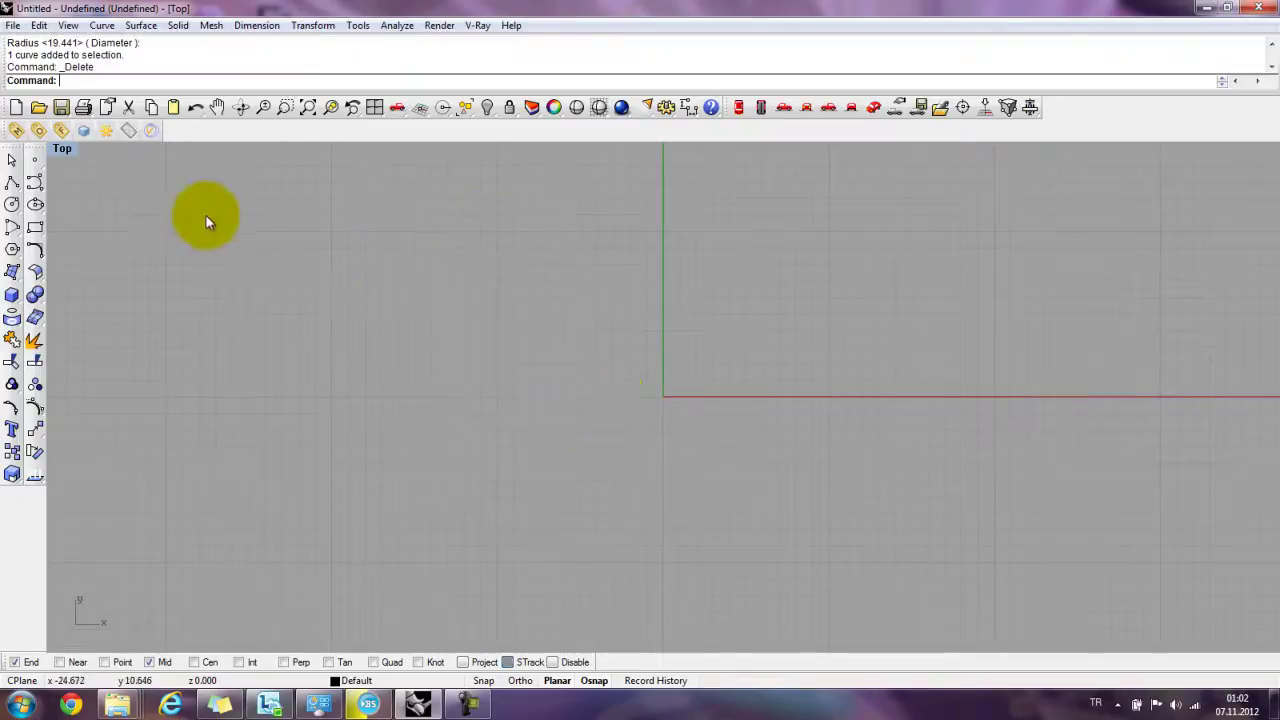
- Draw a circle centred on the origin with a radius of 10 and delete it
click(12, 204)
key(Return)
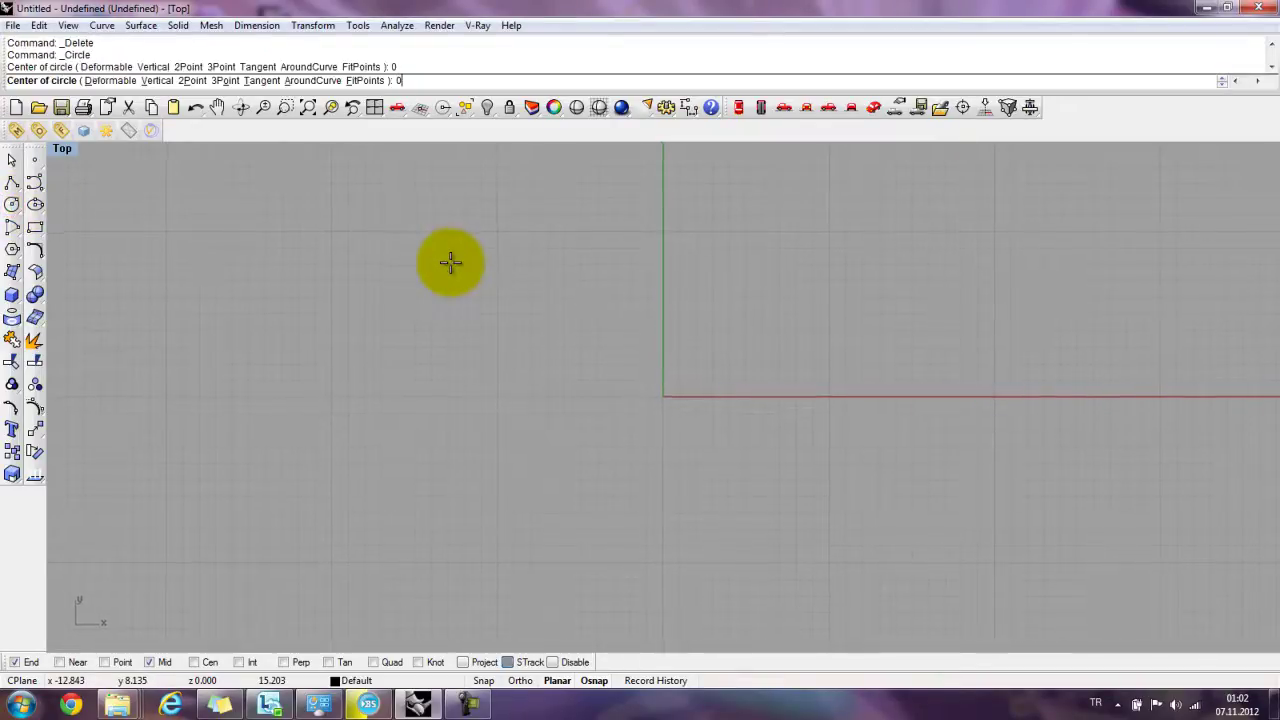
text(10)
key(Return)
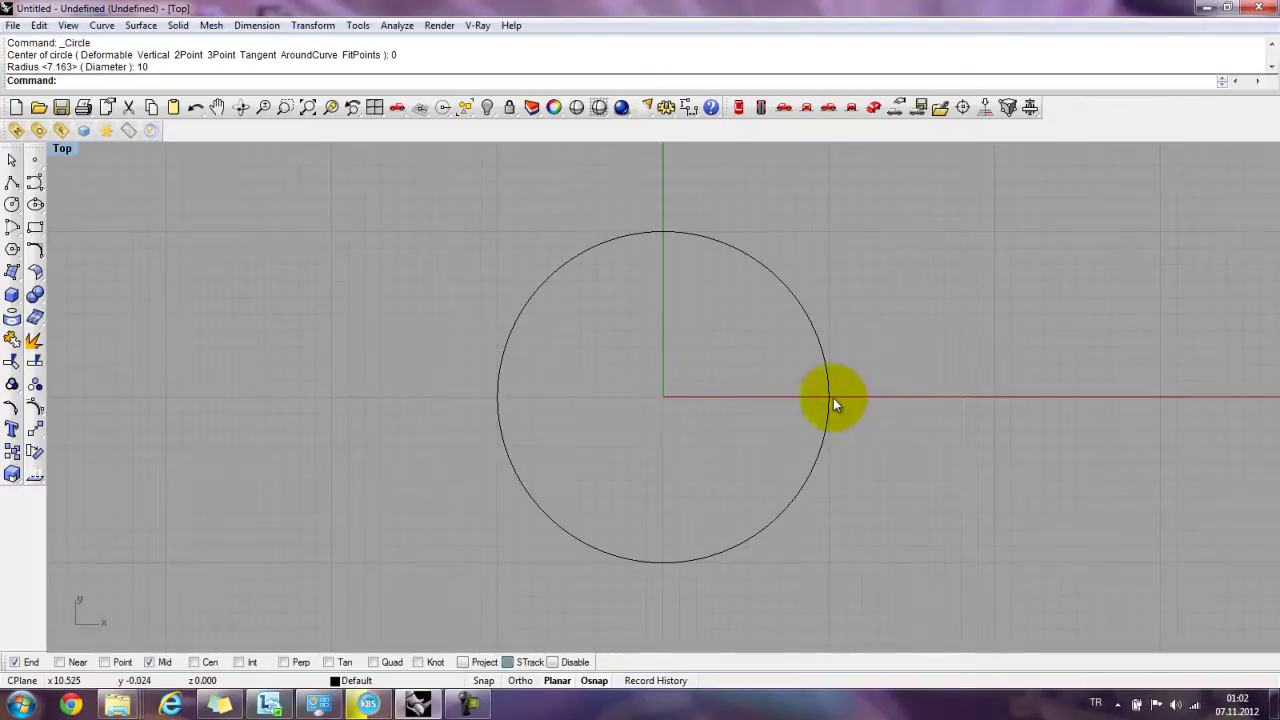
right_drag(865, 382, 746, 377)
click(670, 305)
key(Delete)
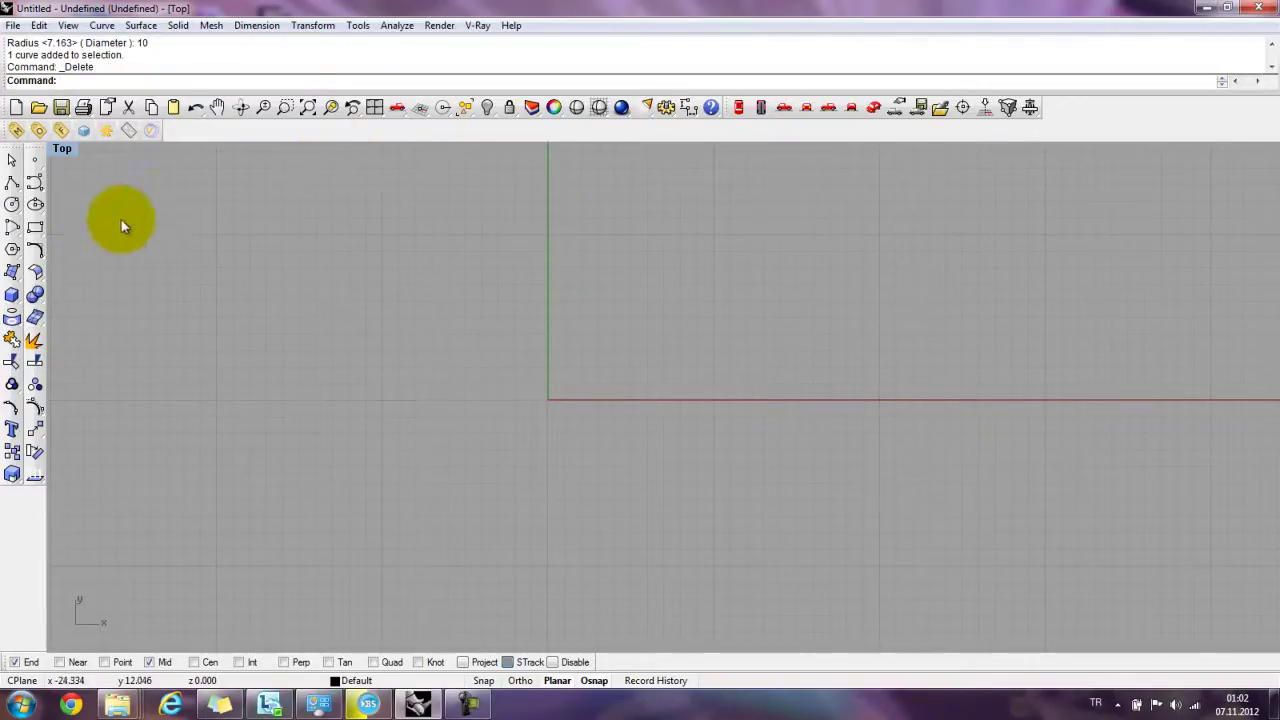
- Draw a circle by its diameter across the y axis, above the x axis, and delete it
click(12, 205)
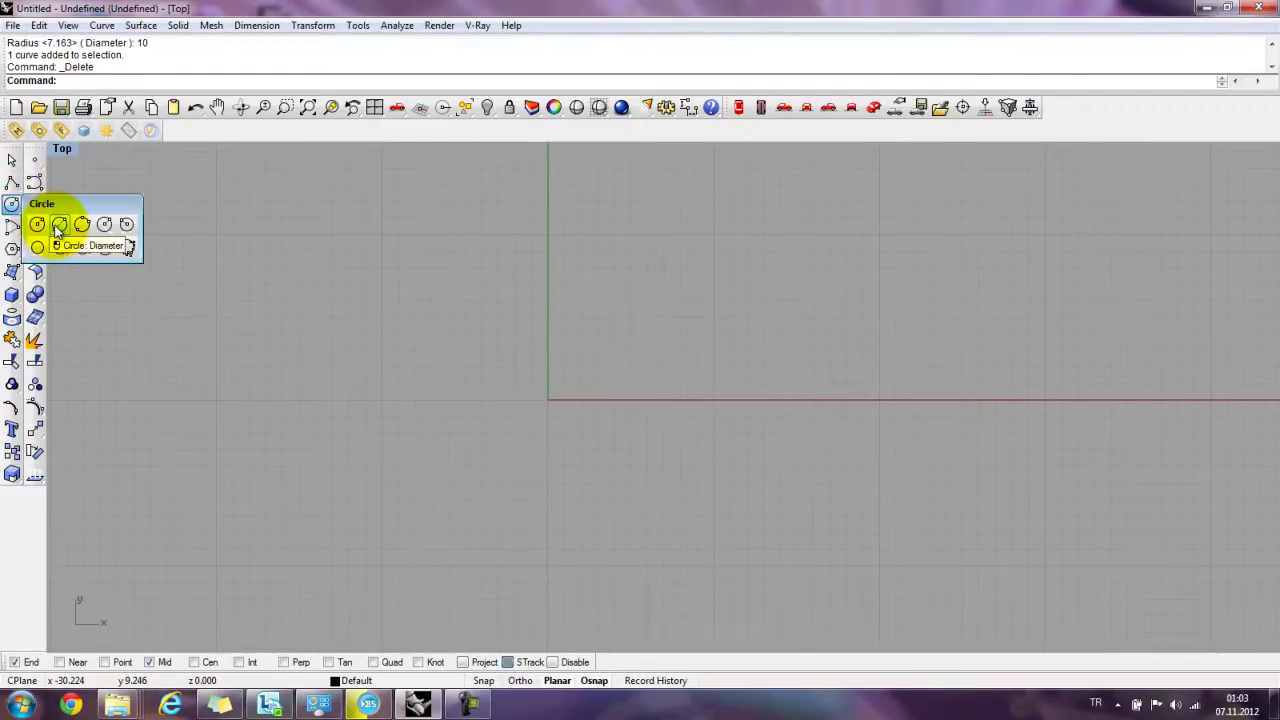
click(59, 225)
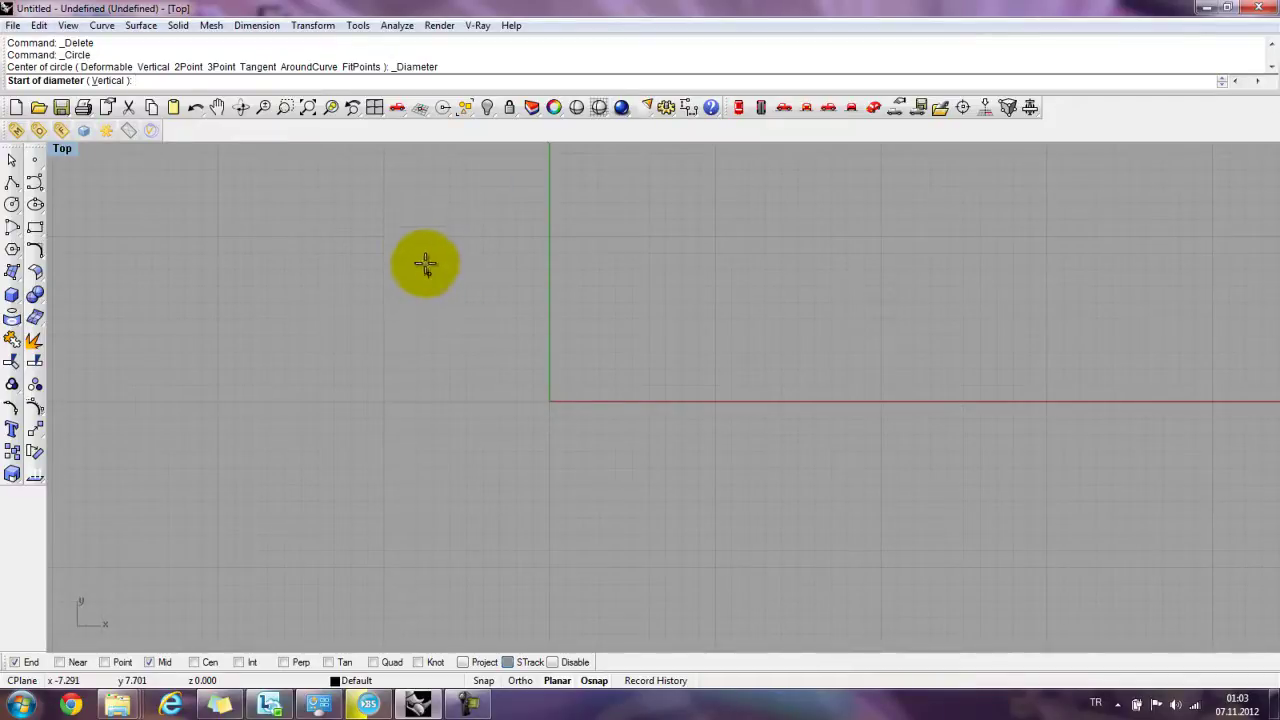
click(433, 301)
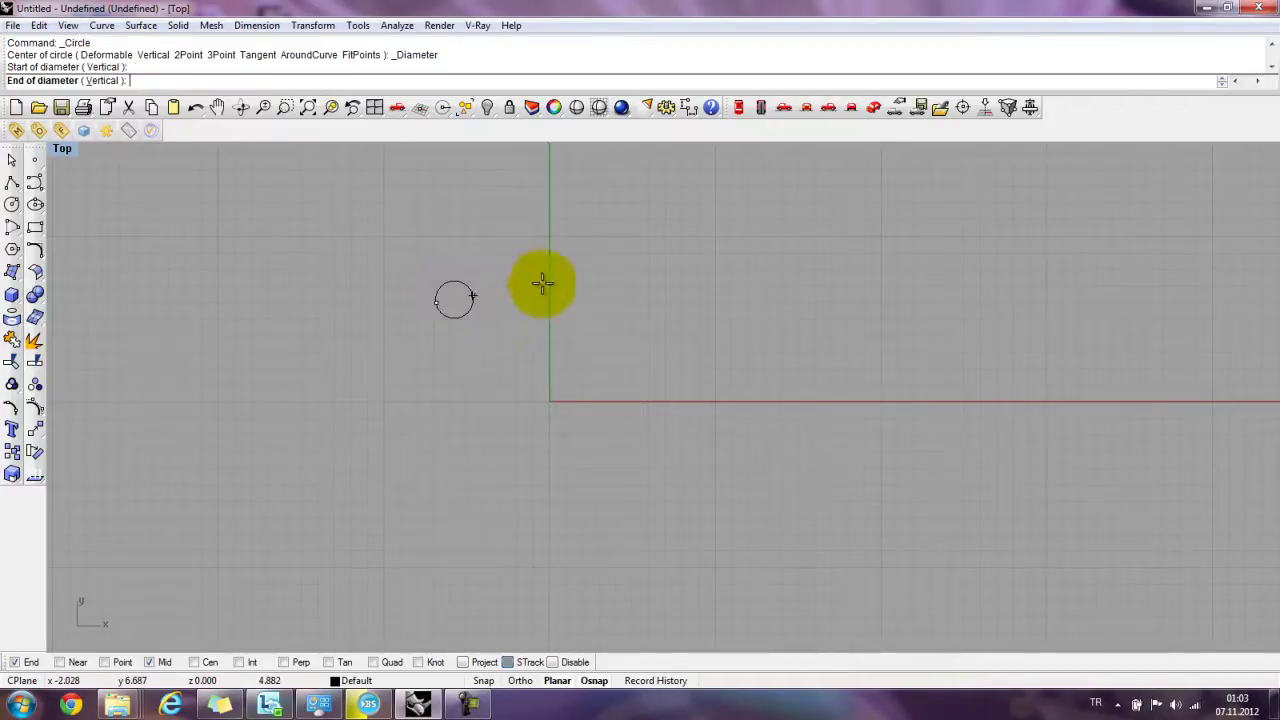
click(620, 264)
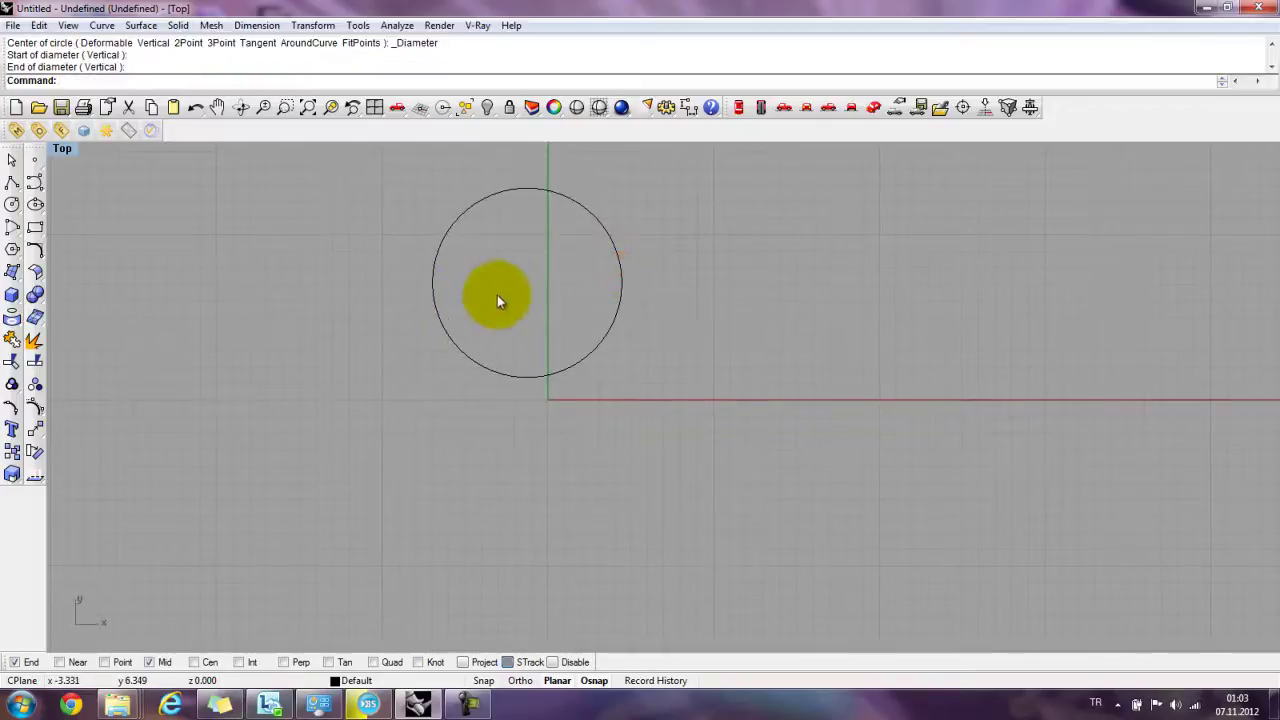
click(619, 283)
key(Delete)
- Draw a polyline from the origin (0) along the positive x axis with a length of 10
click(12, 182)
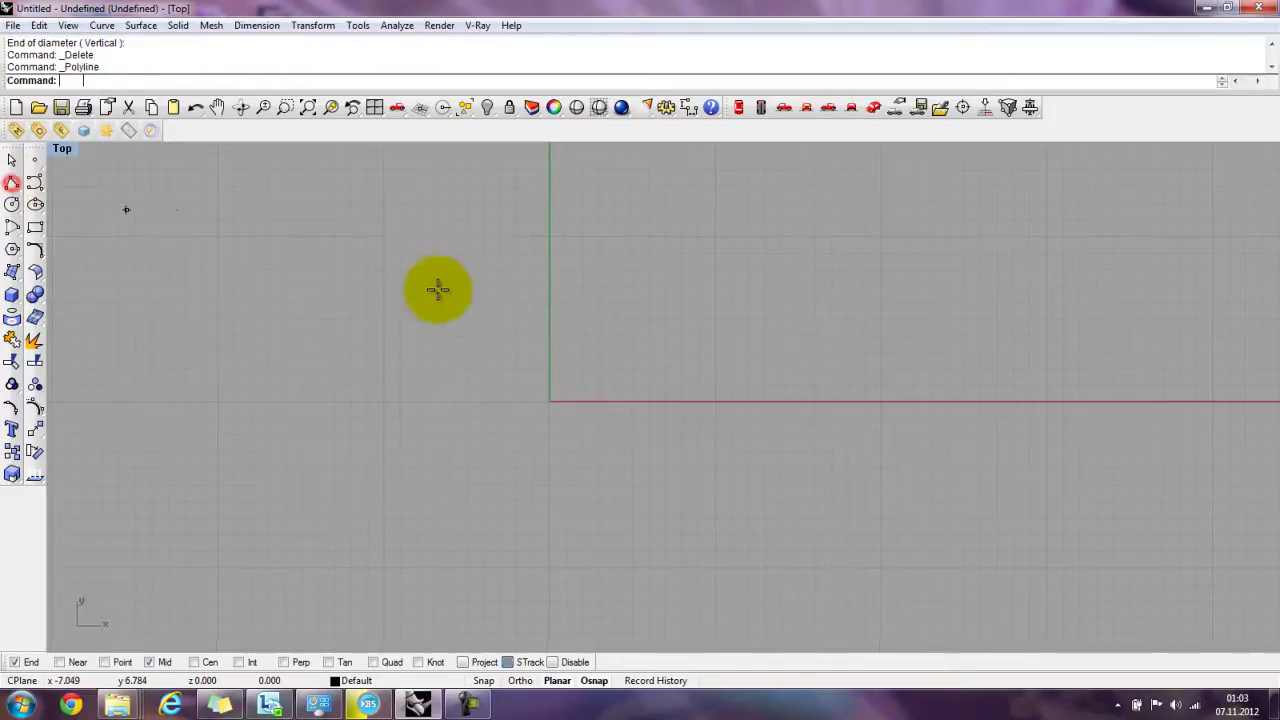
text(0)
key(Return)
text(10)
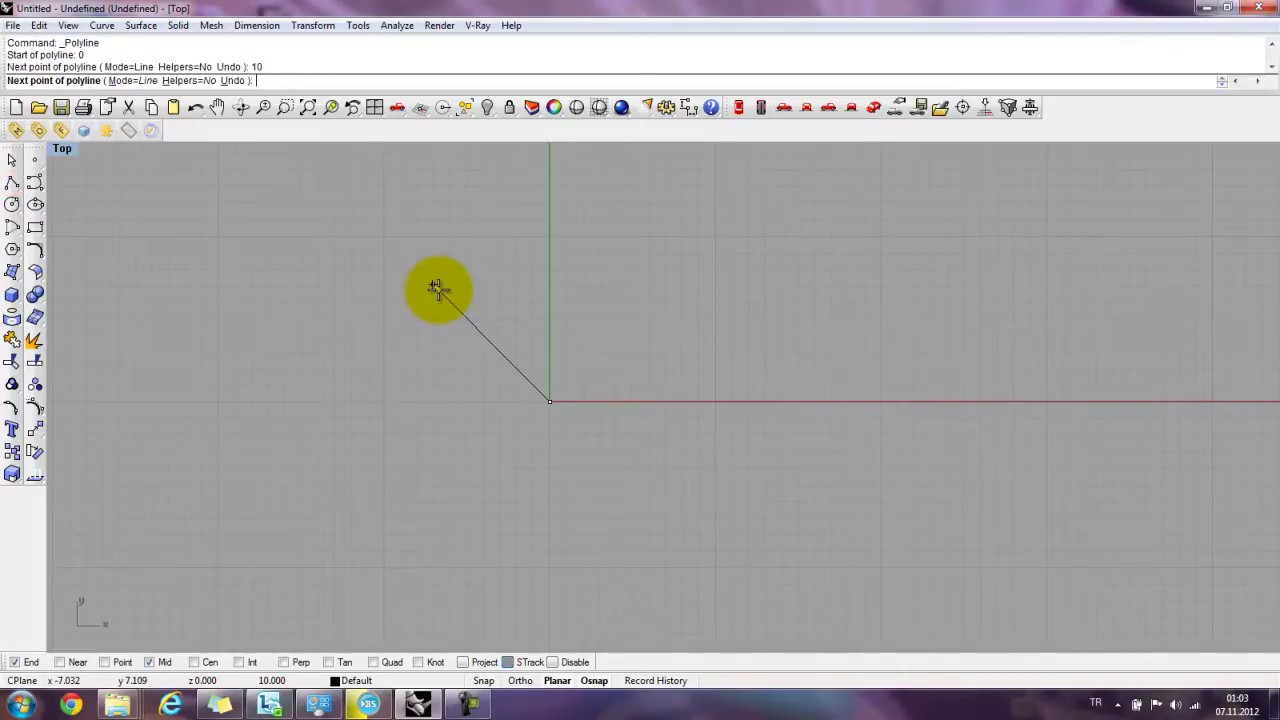
click(723, 390)
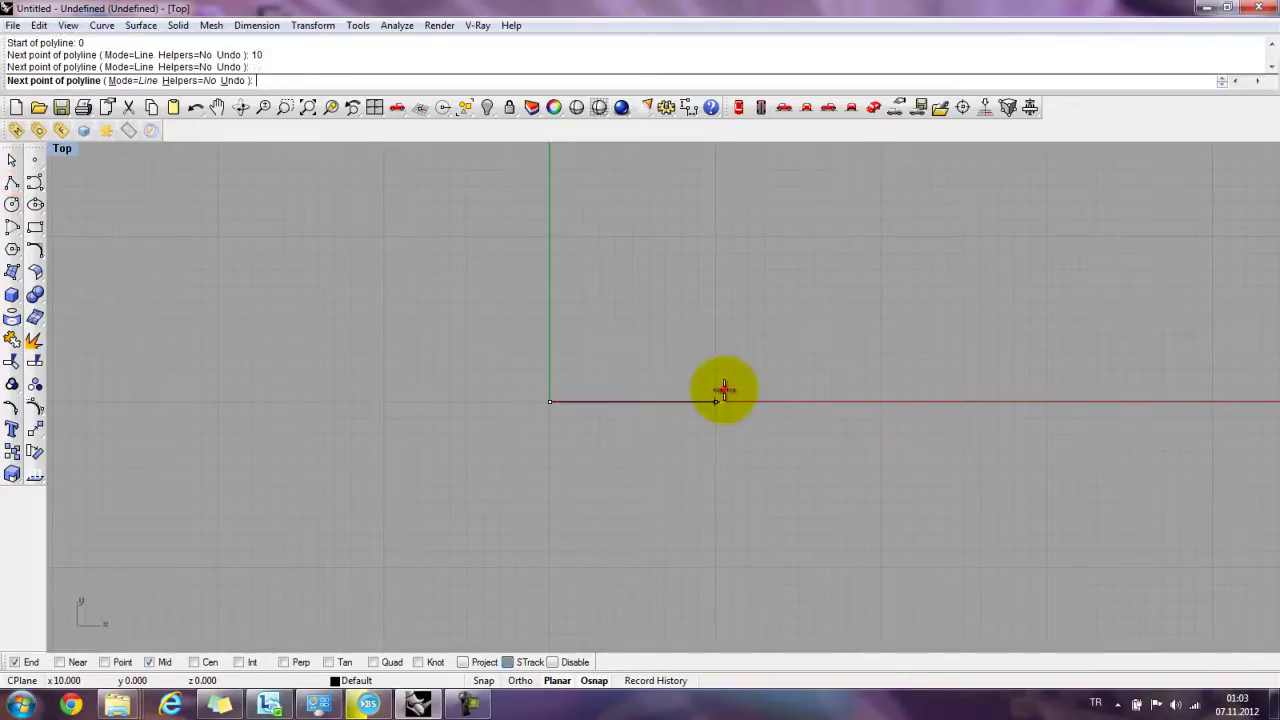
key(Return)
scroll(686, 403, up, 2)
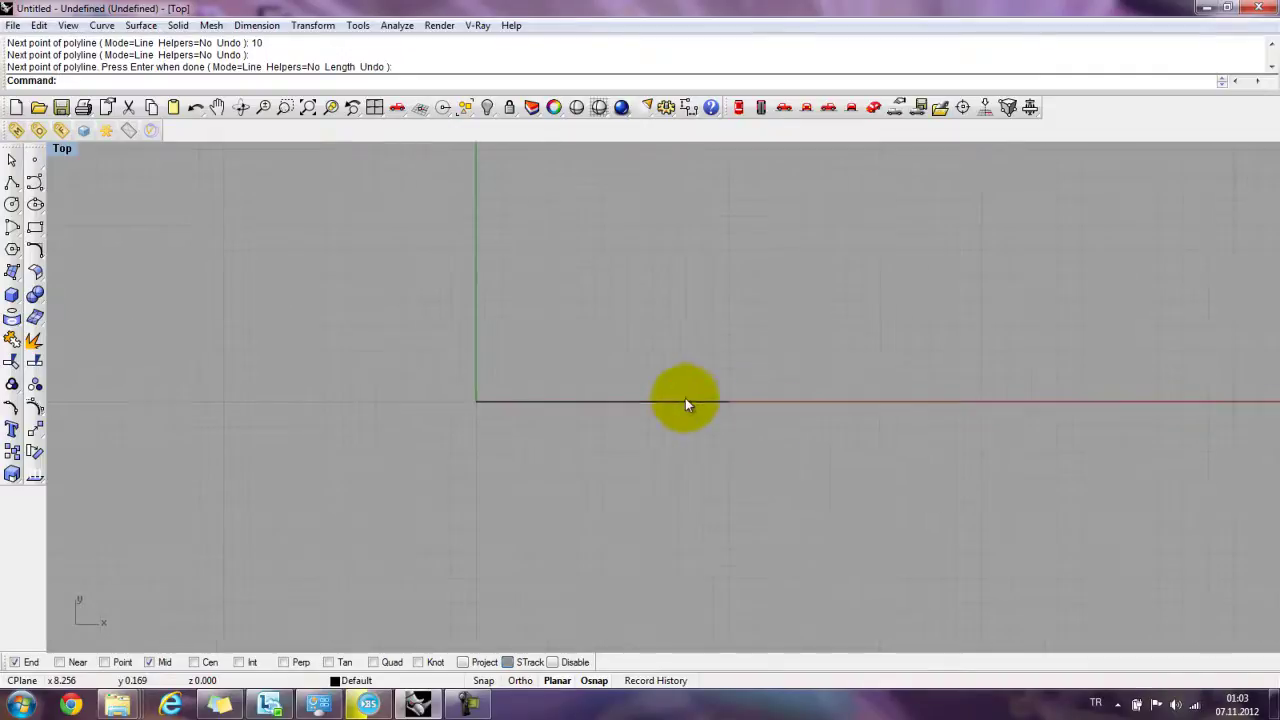
- Offset the line on the x axis by a distance of 4 toward positive y
click(686, 402)
scroll(640, 520, down, 1)
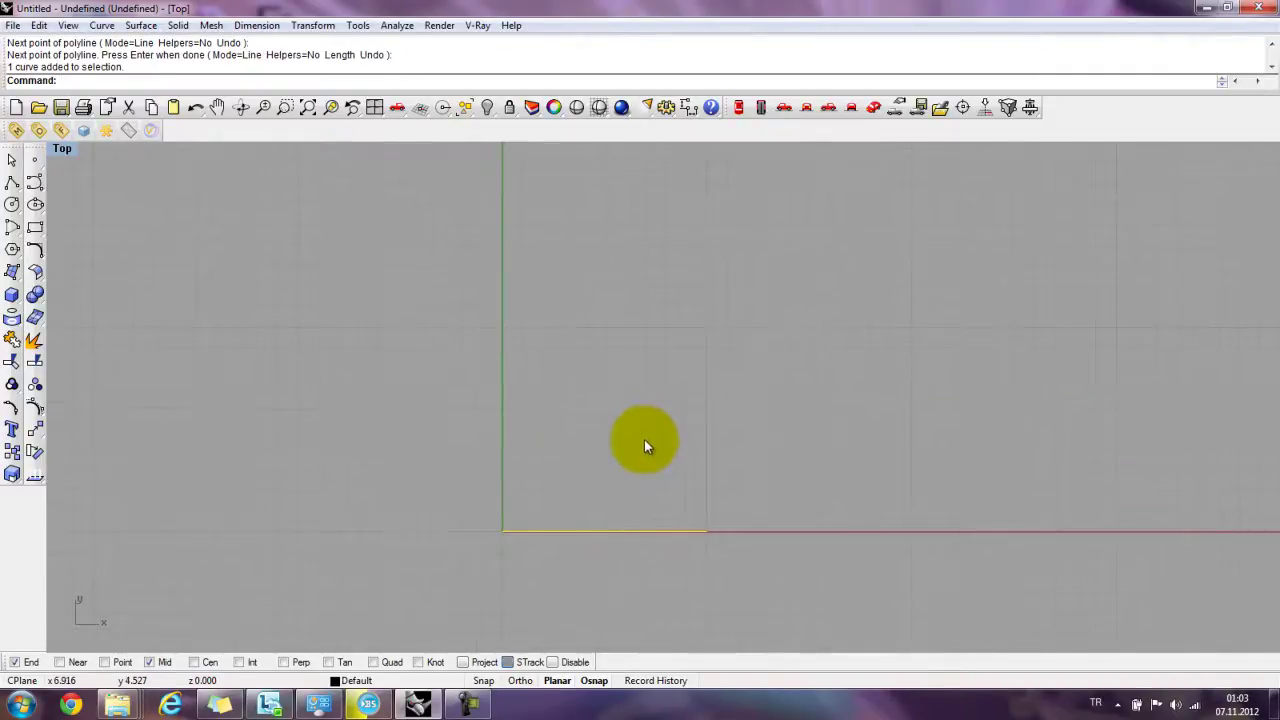
text(Offset)
key(Return)
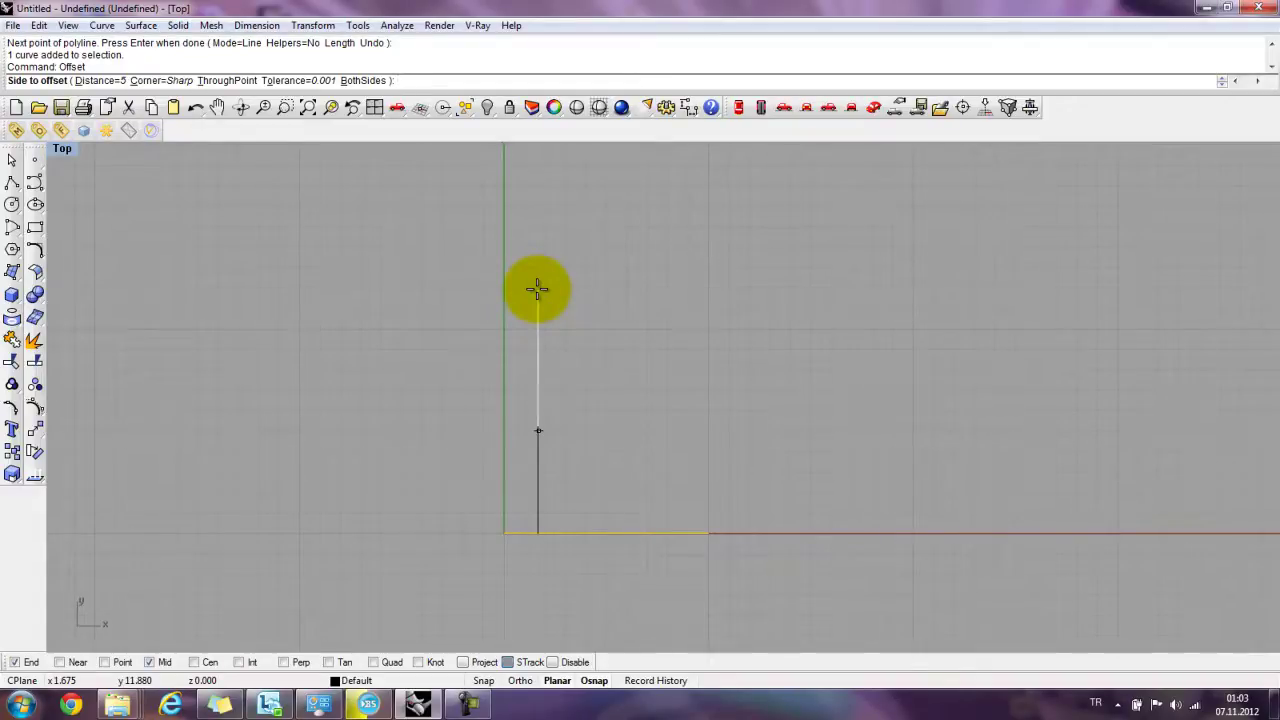
key(Return)
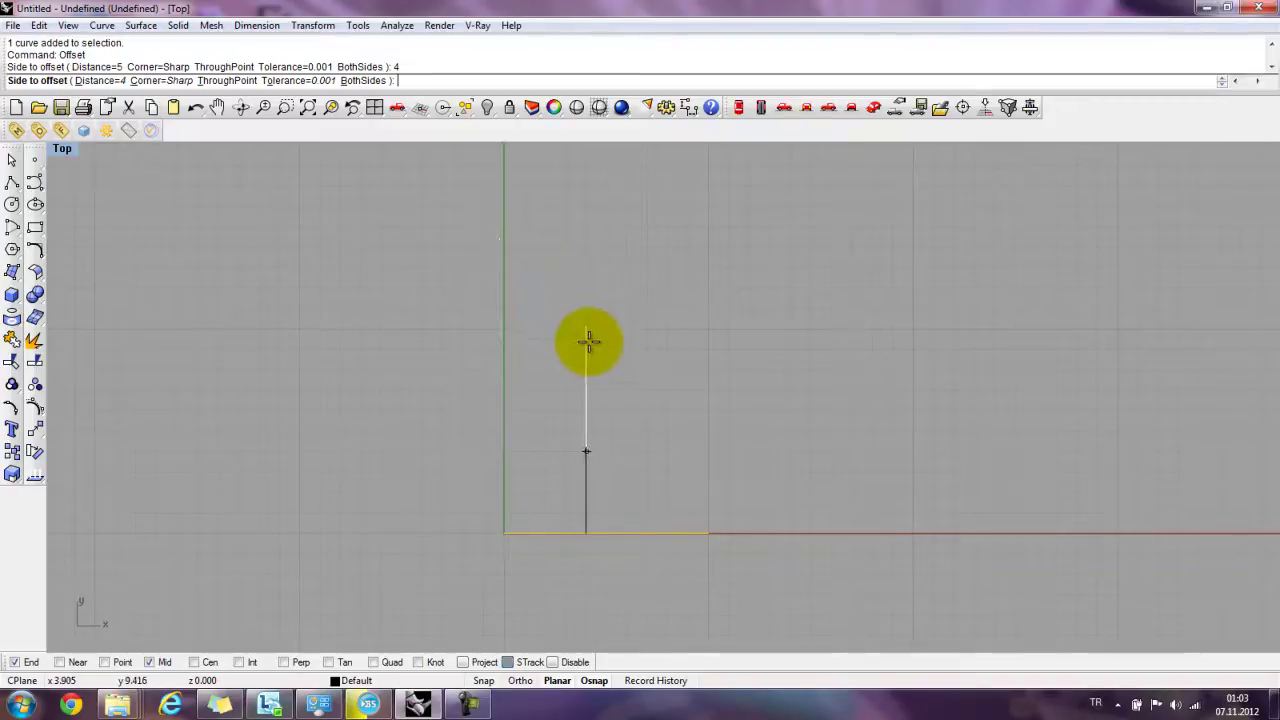
click(582, 349)
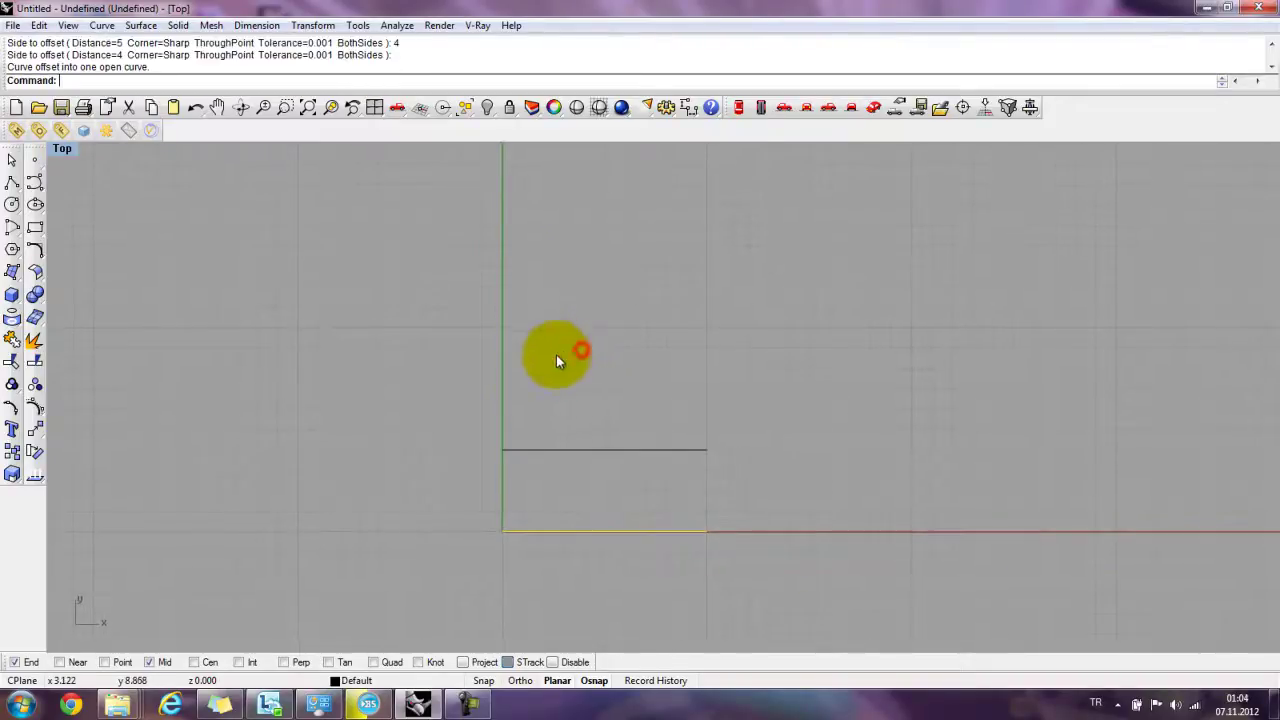
- Draw a circle by its diameter between the ends of the two parallel lines farthest from the y axis
right_drag(630, 538, 525, 471)
scroll(500, 446, up, 5)
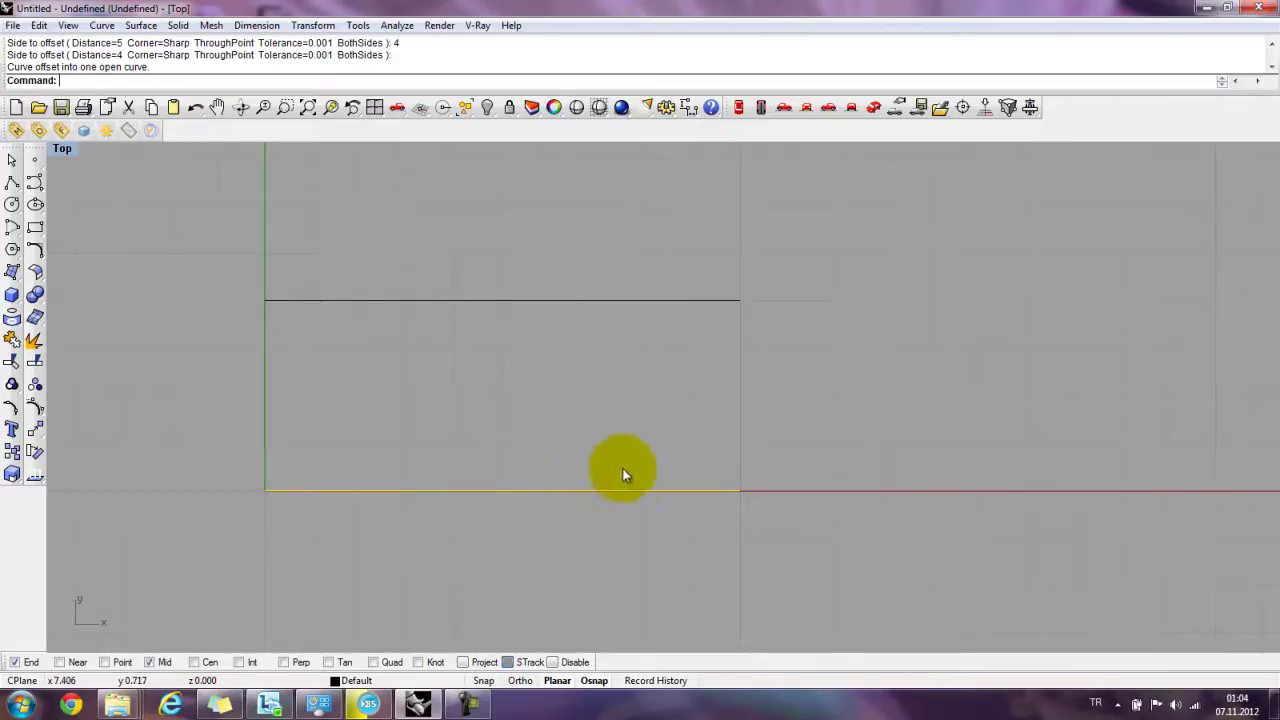
click(12, 204)
click(60, 226)
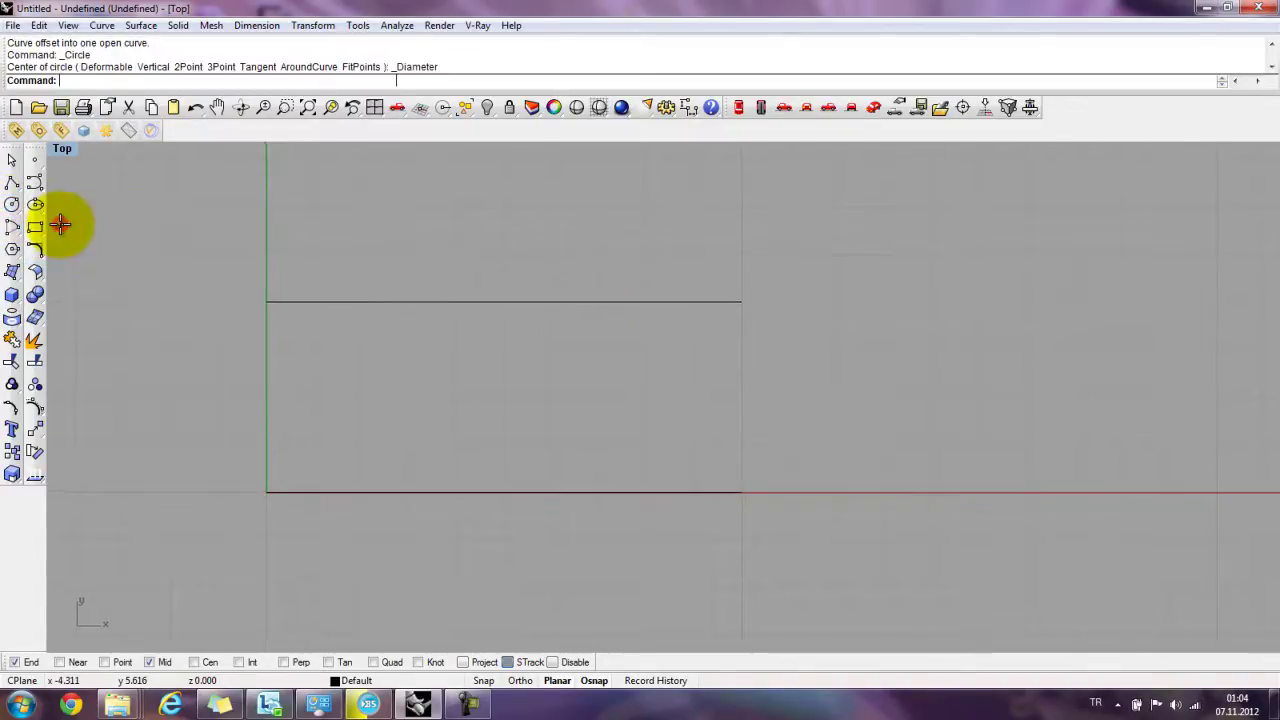
click(745, 301)
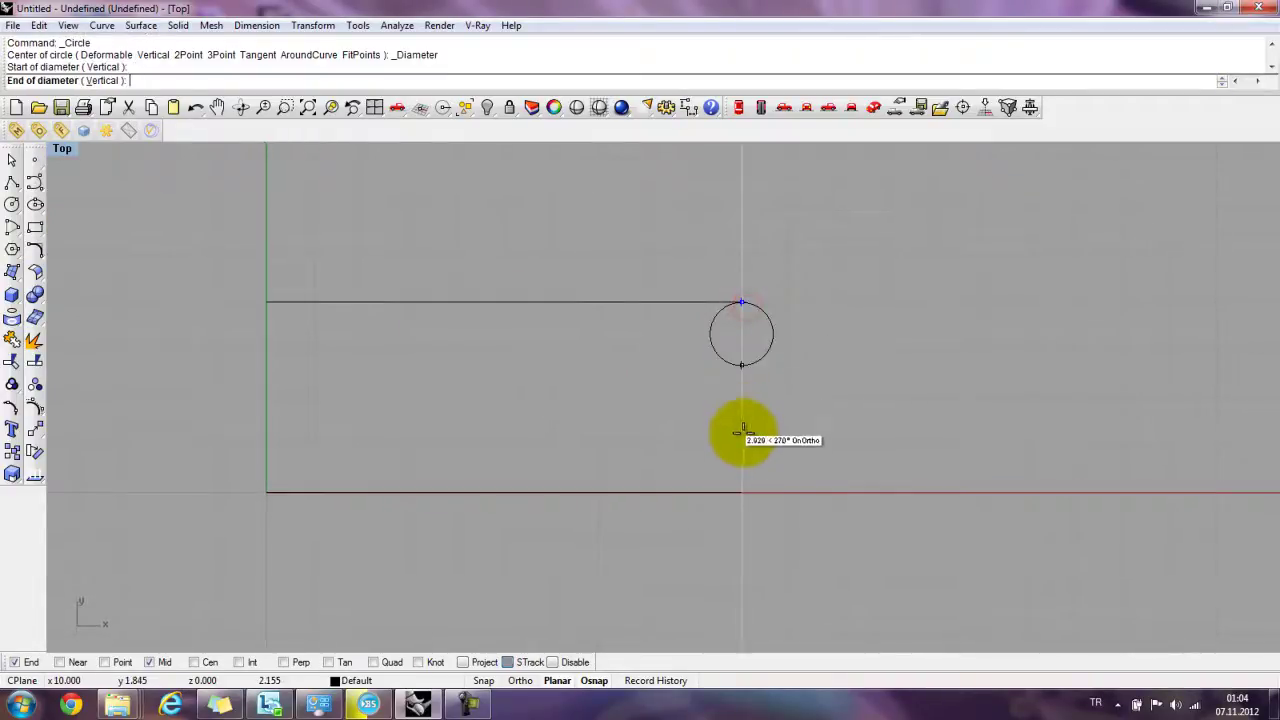
click(741, 491)
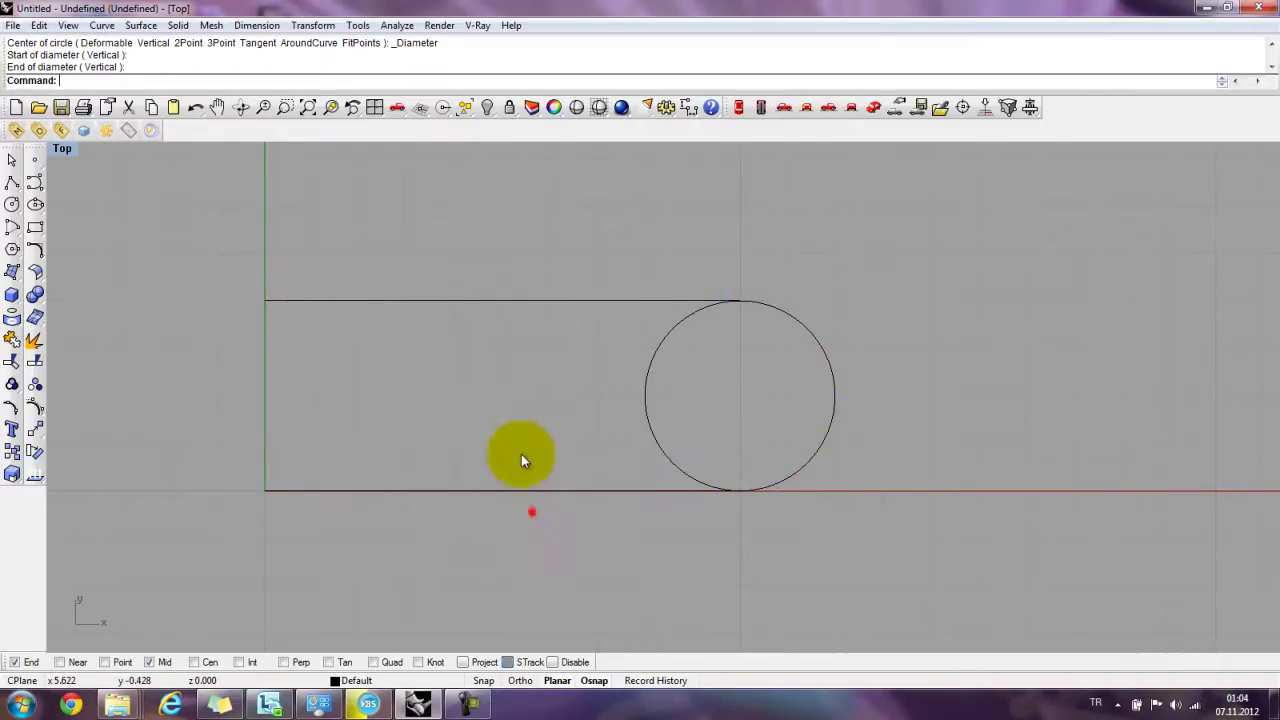
- Trim away the half of the circle lying between the two parallel lines, using both lines as cutting objects
drag(521, 454, 475, 243)
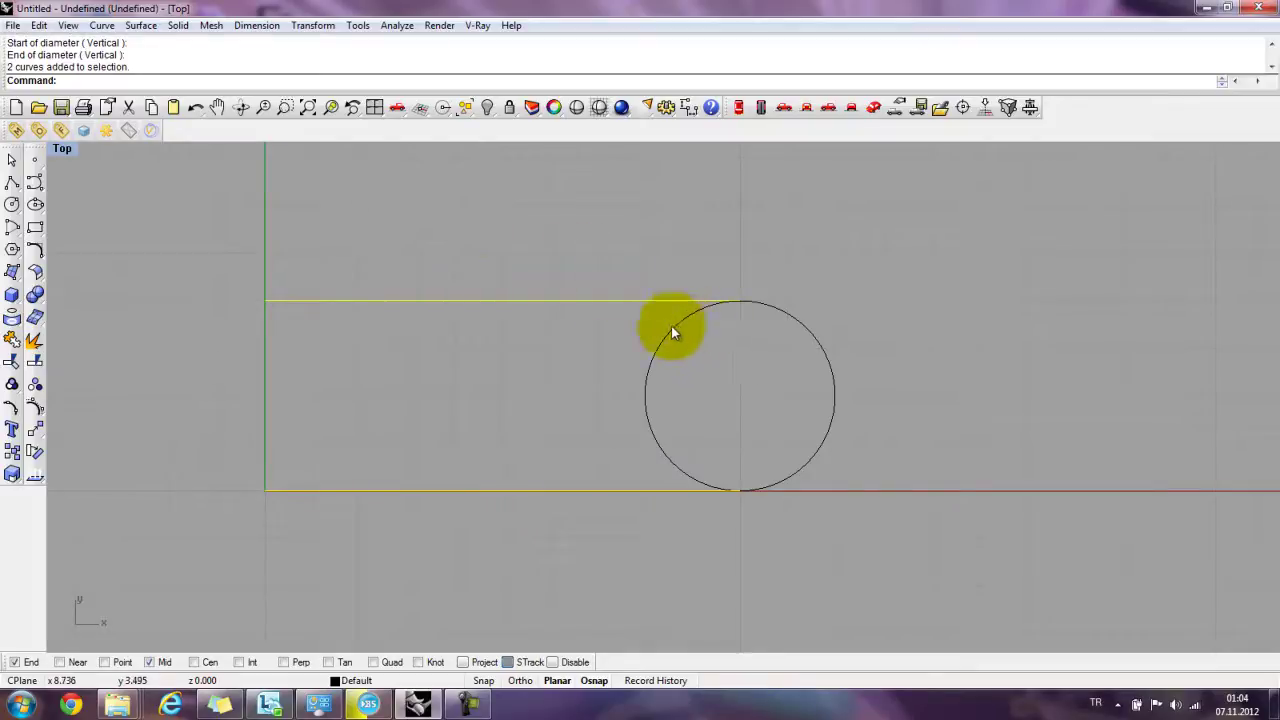
text(Trim)
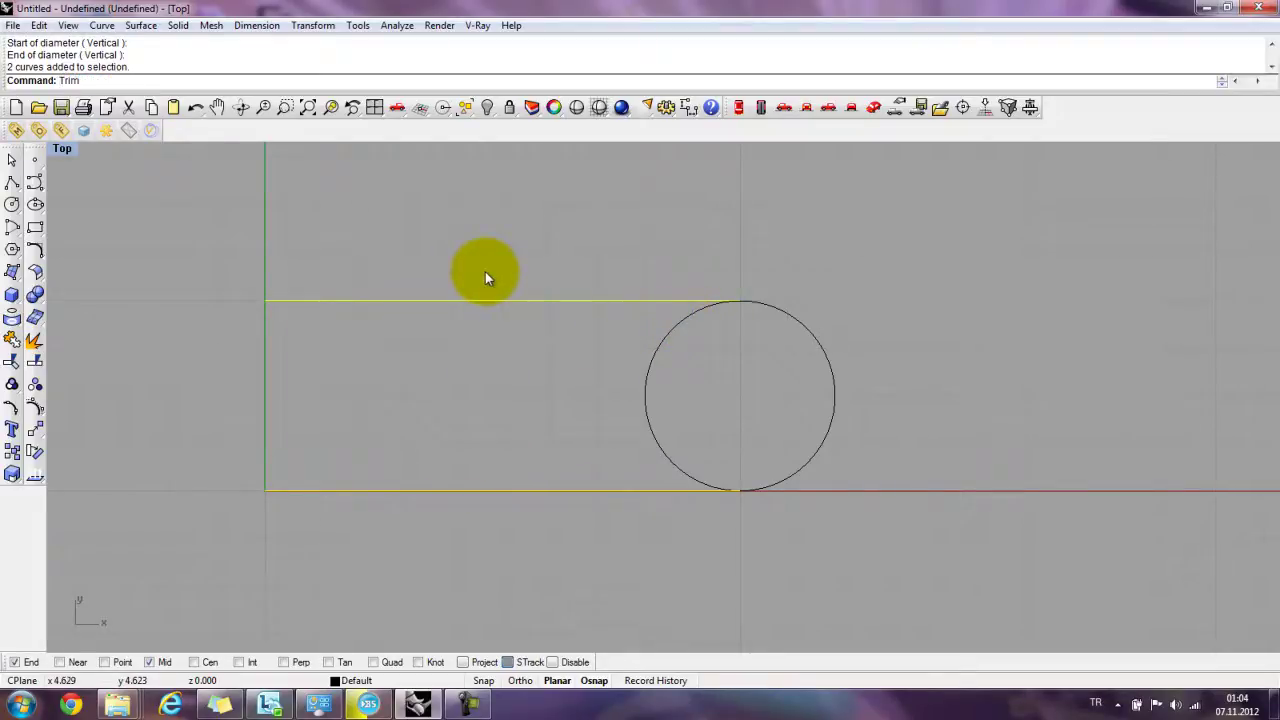
key(Return)
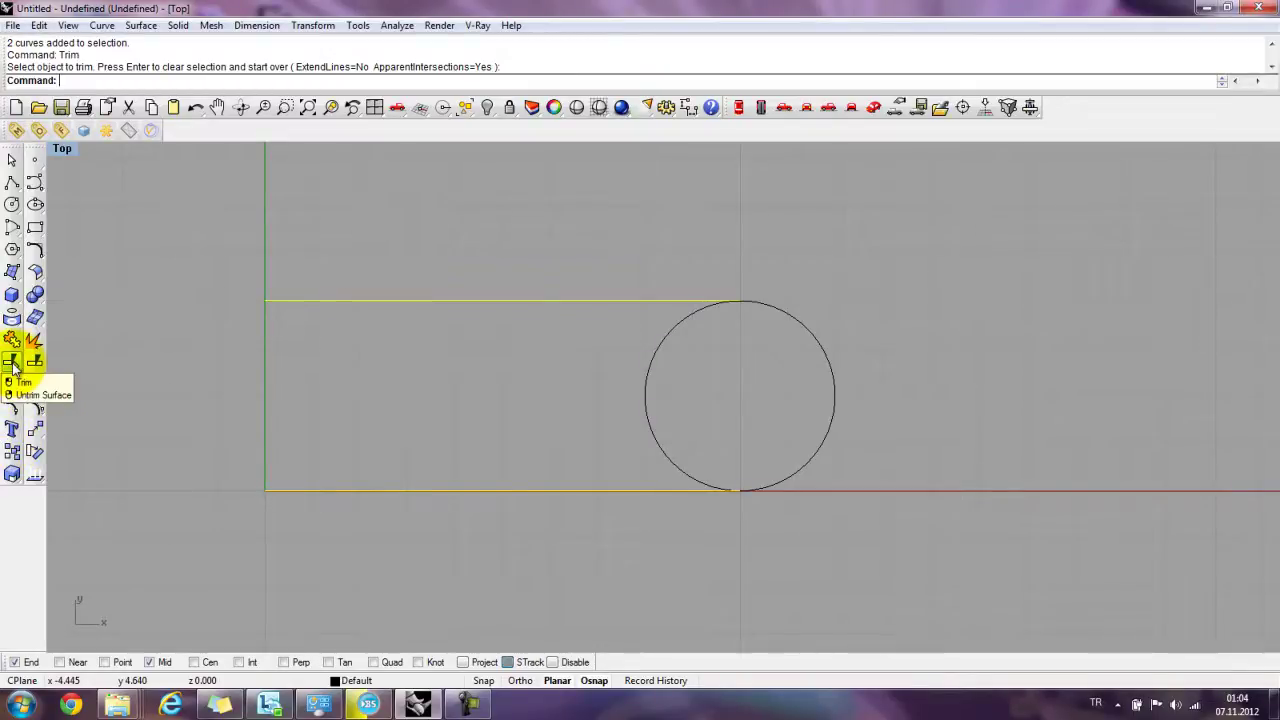
click(38, 25)
click(70, 351)
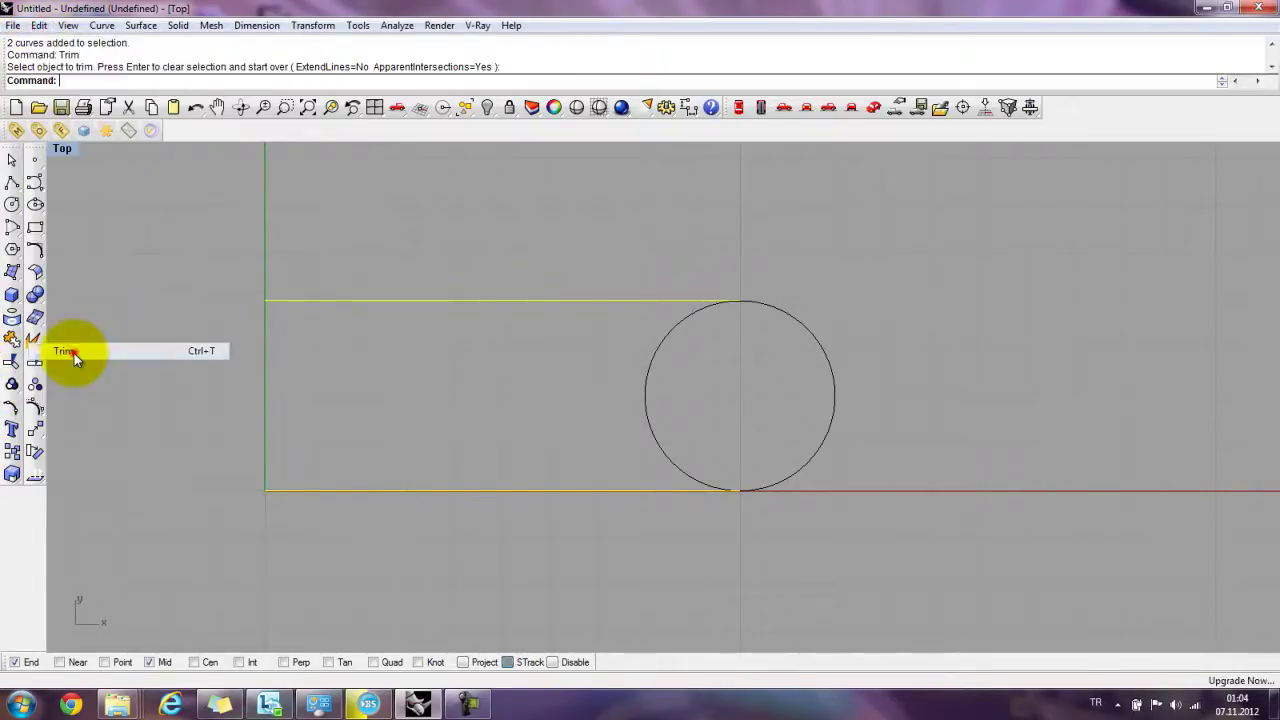
click(653, 356)
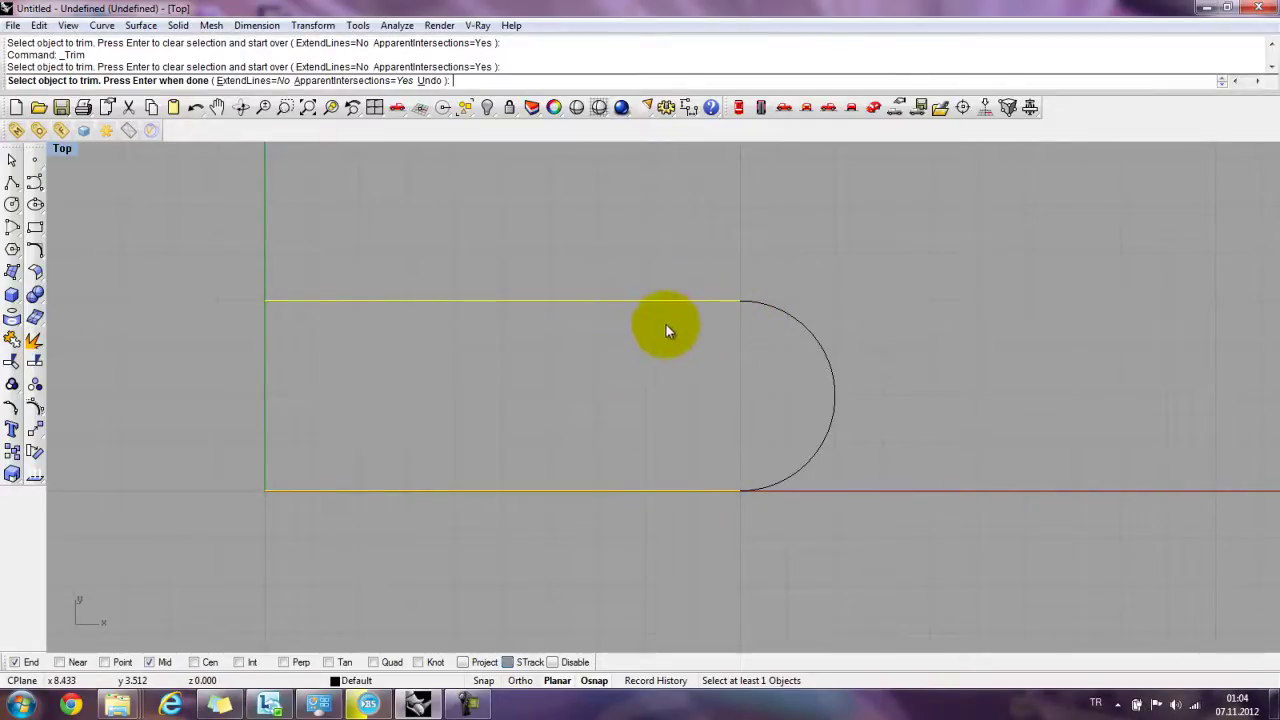
right_click(632, 241)
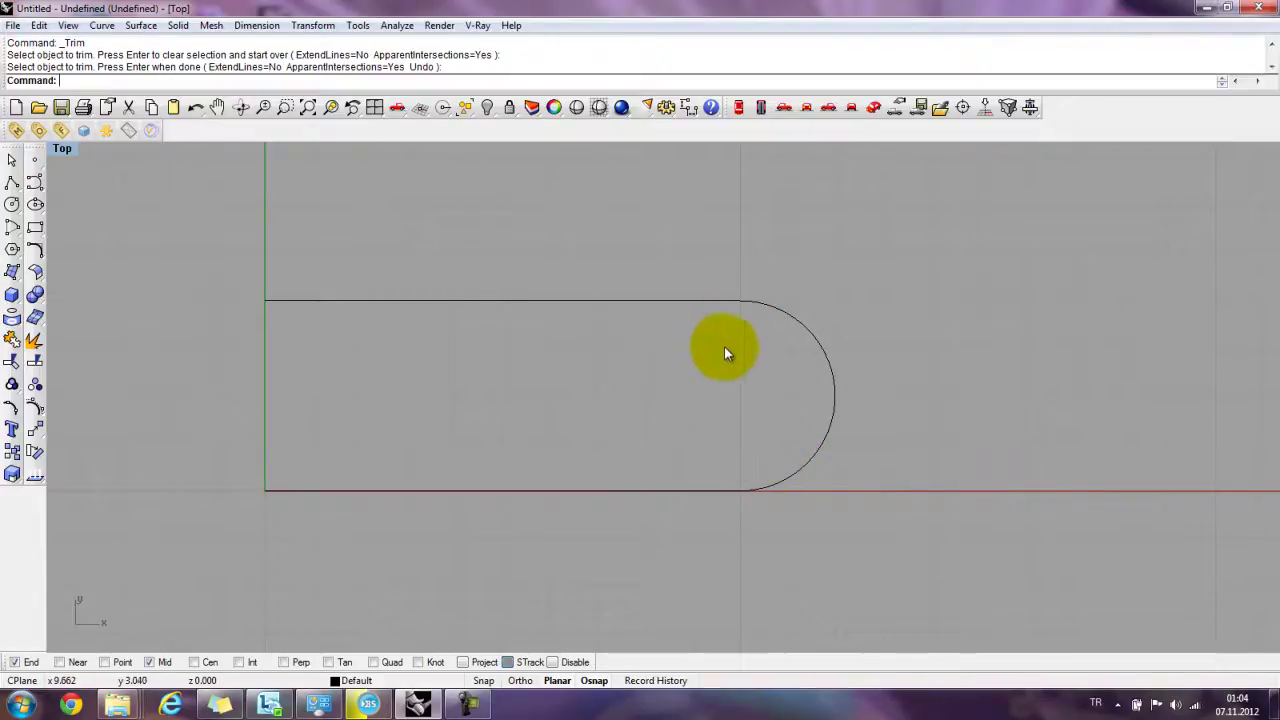
- Delete the round-ended profile, including both parallel lines and the half circle
click(12, 204)
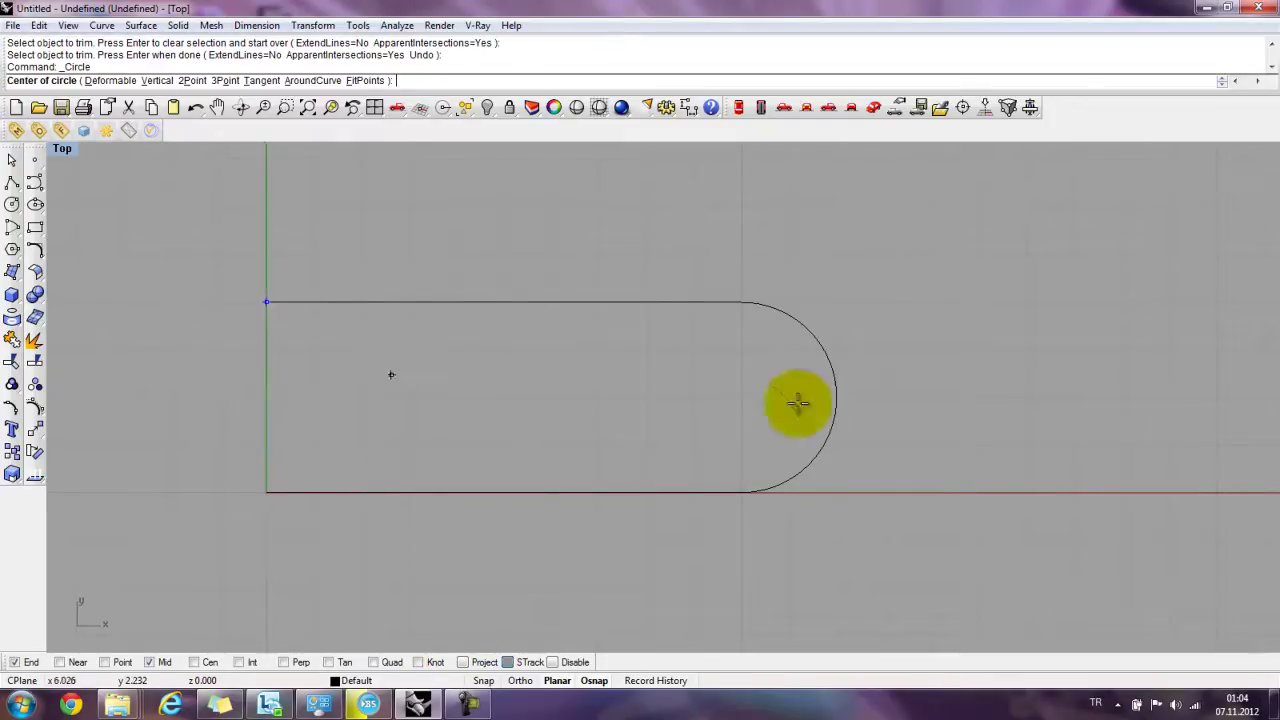
key(Escape)
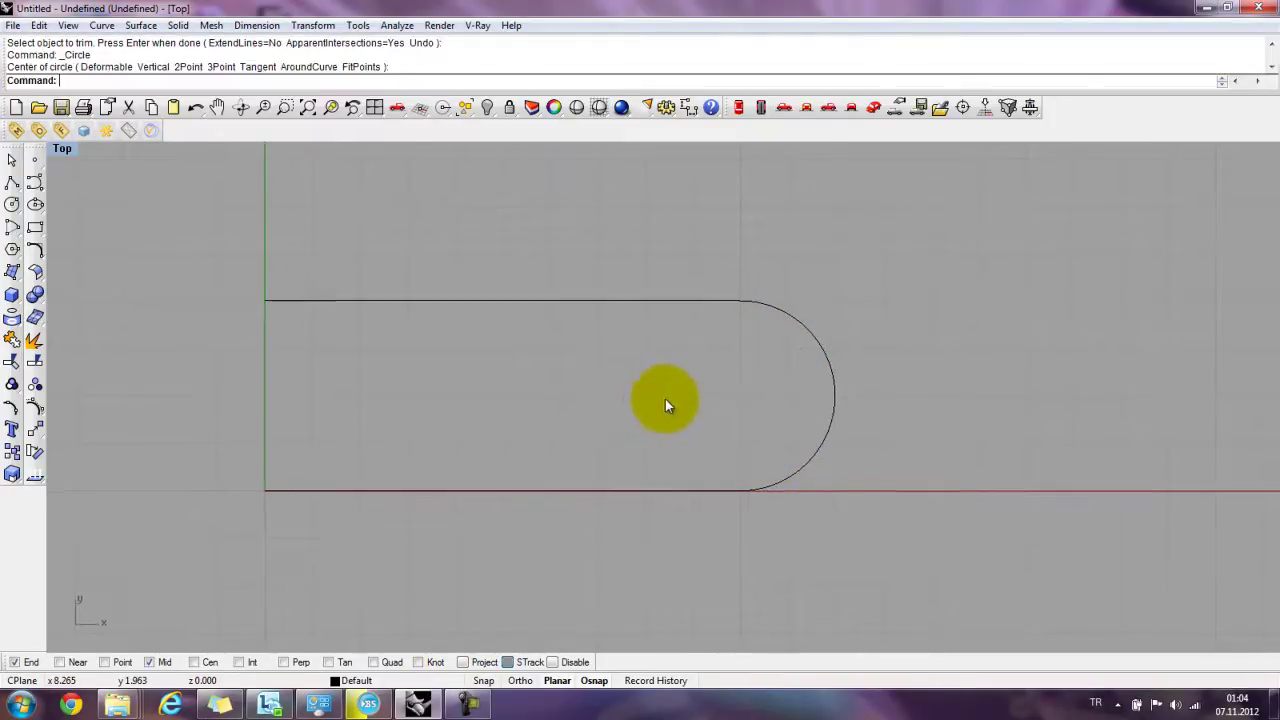
drag(883, 530, 677, 278)
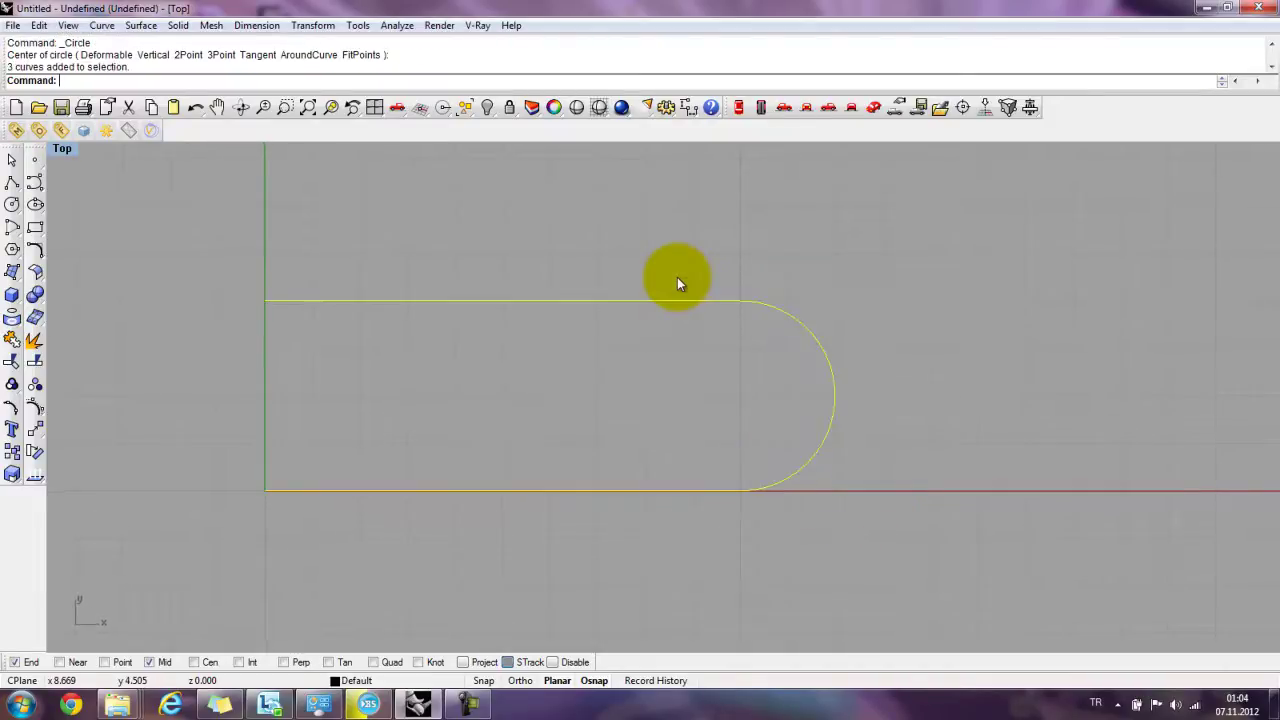
key(Delete)
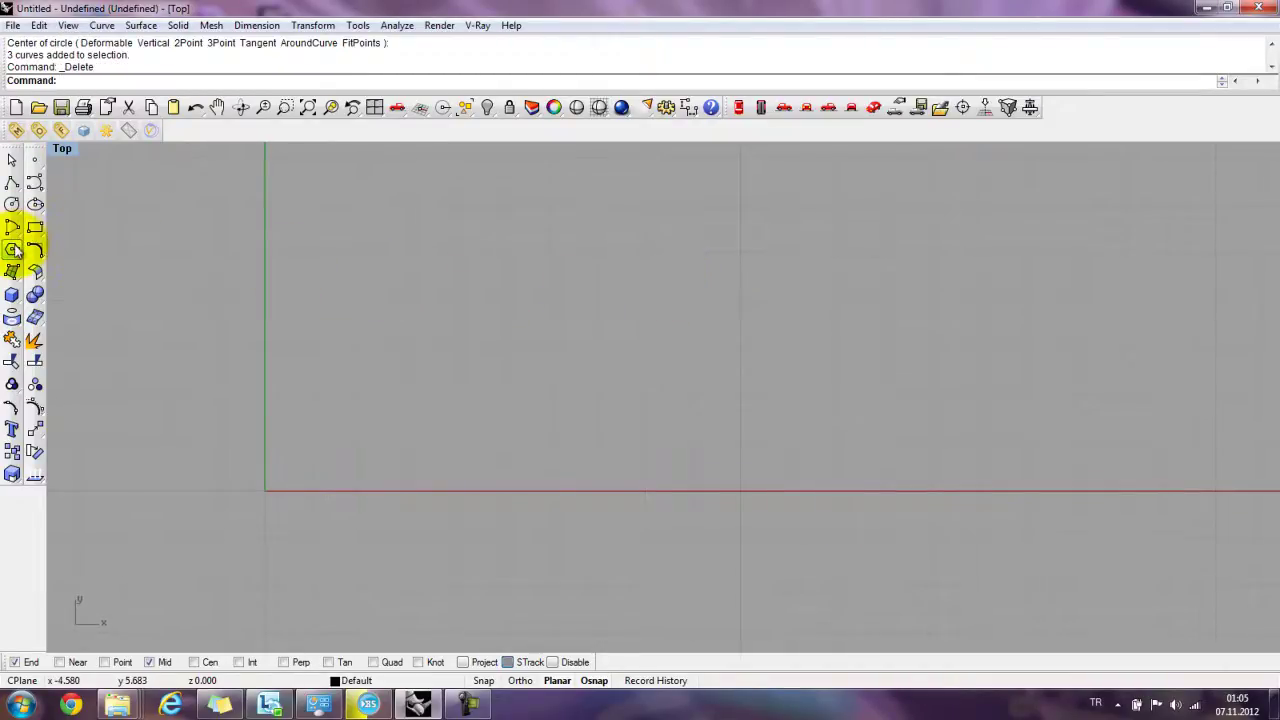
- Draw a circle through three freely picked points above the x axis
click(12, 206)
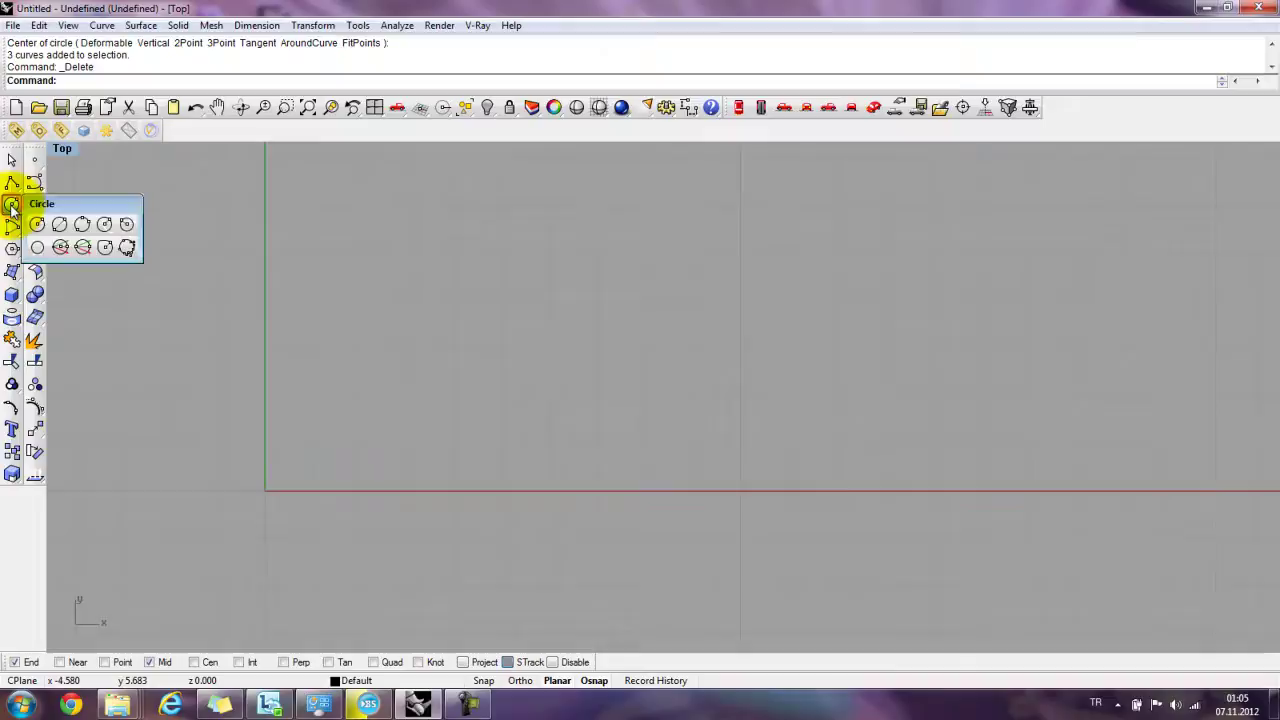
click(83, 224)
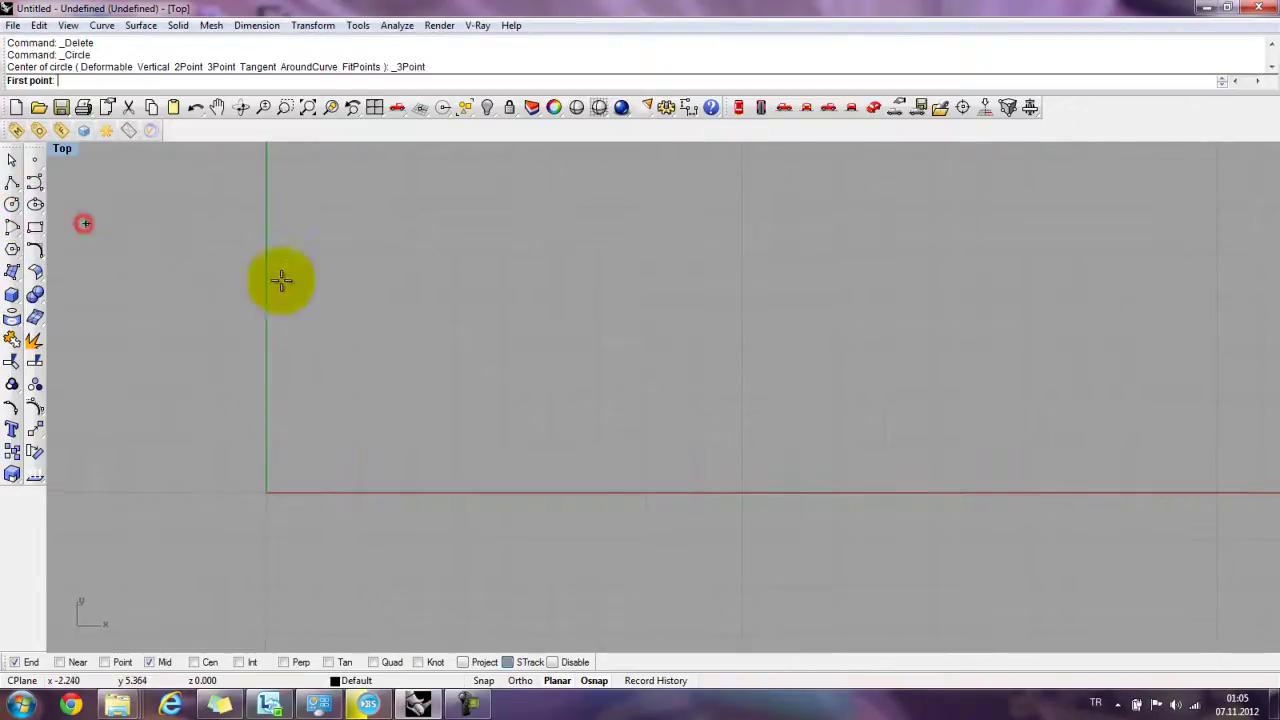
click(342, 302)
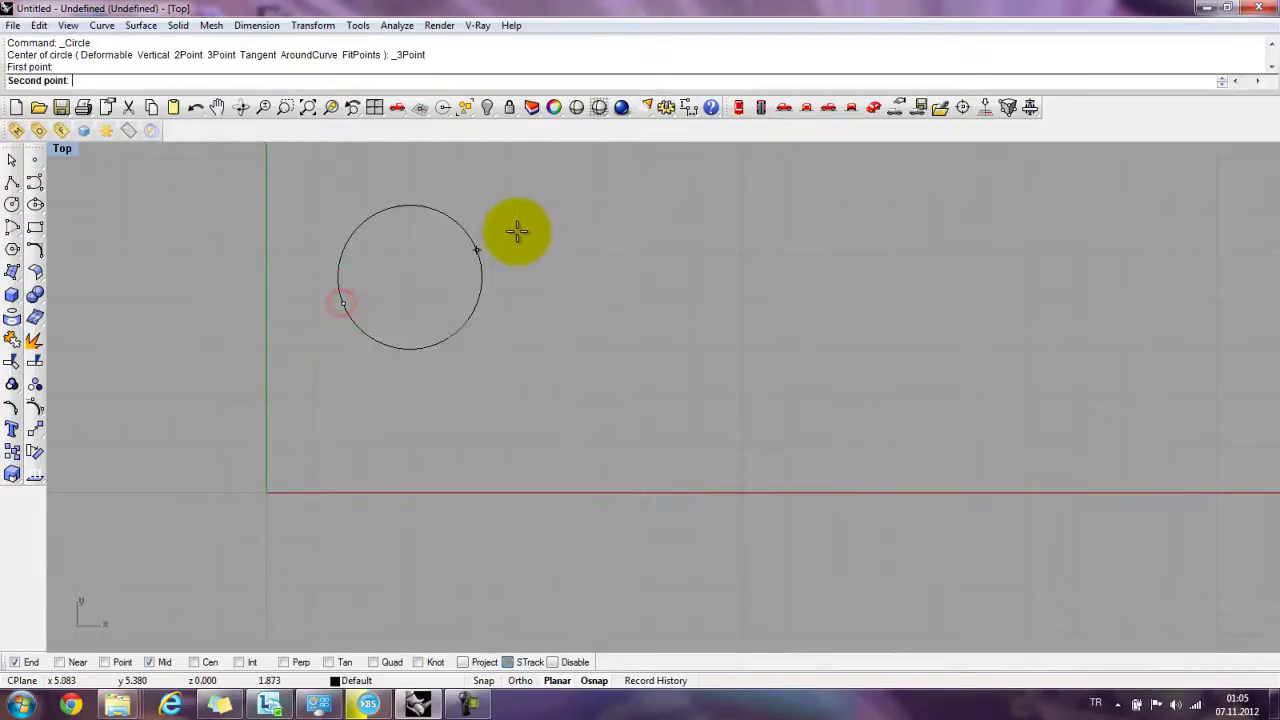
click(527, 227)
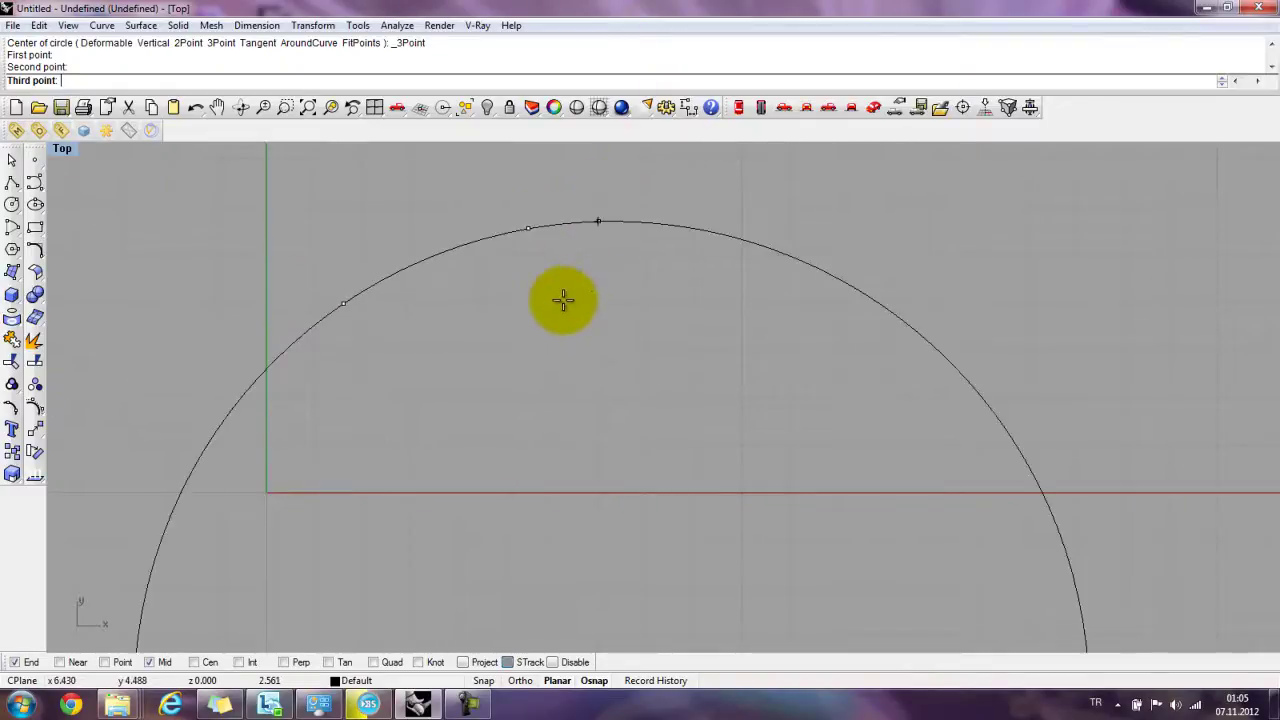
click(510, 413)
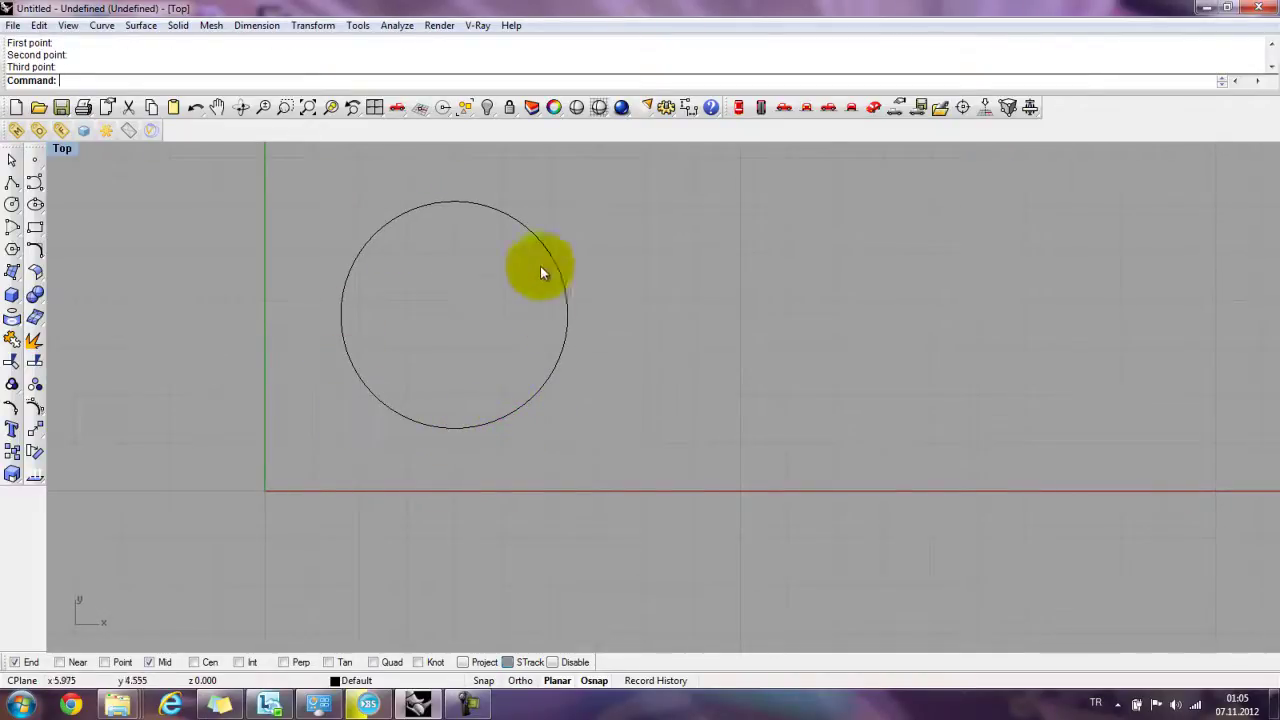
- Delete the three-point circle
click(514, 217)
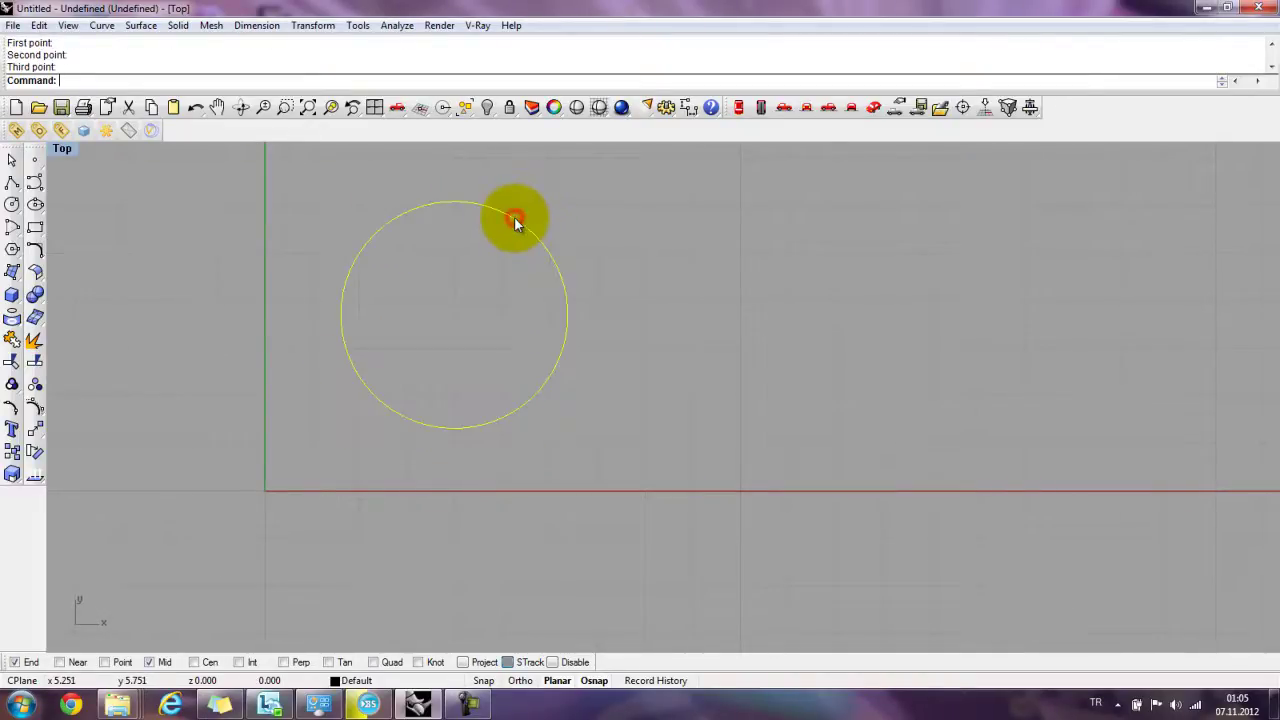
key(Delete)
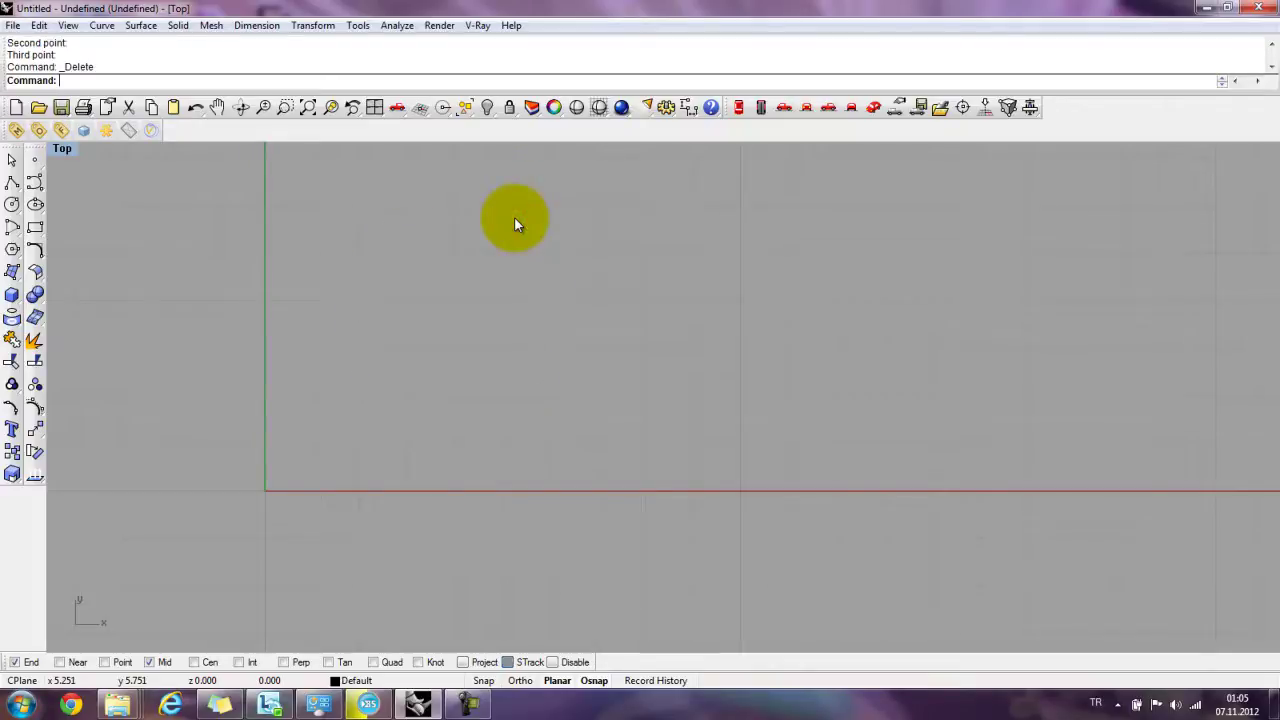
click(16, 210)
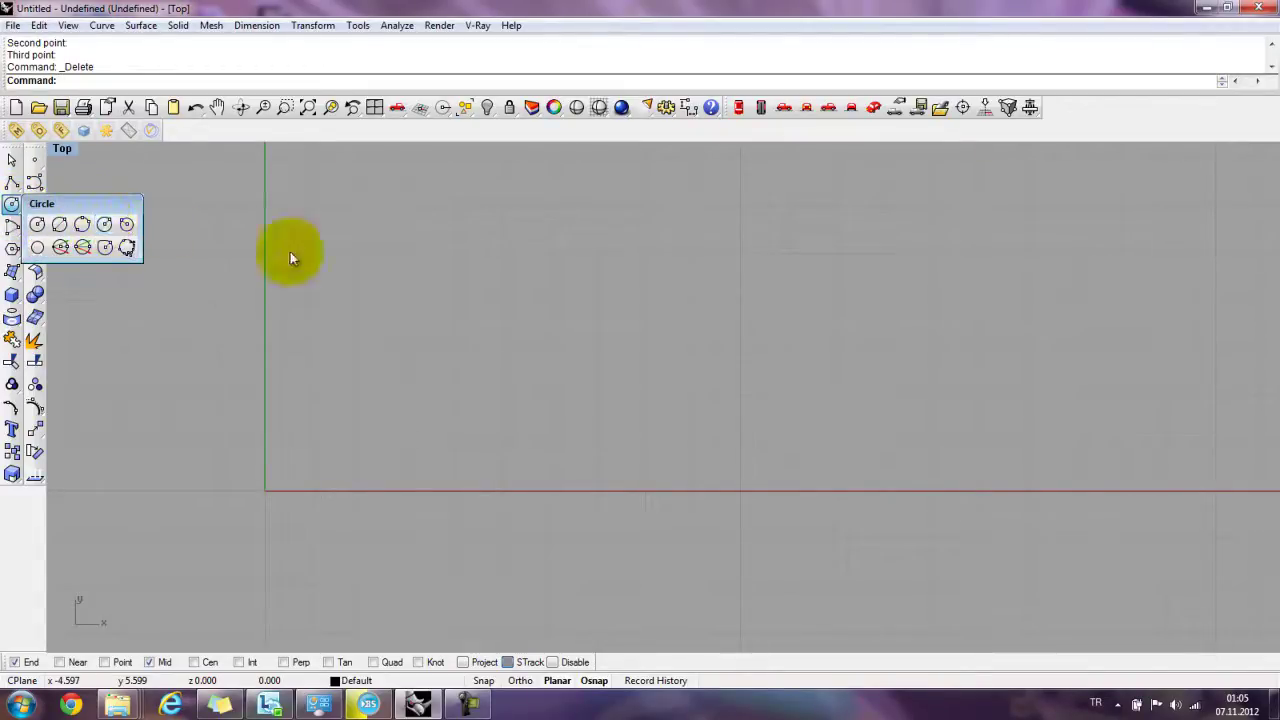
click(360, 260)
- Draw an S-shaped interpolated curve through four points, starting beyond the y axis and waving across the x axis
click(34, 186)
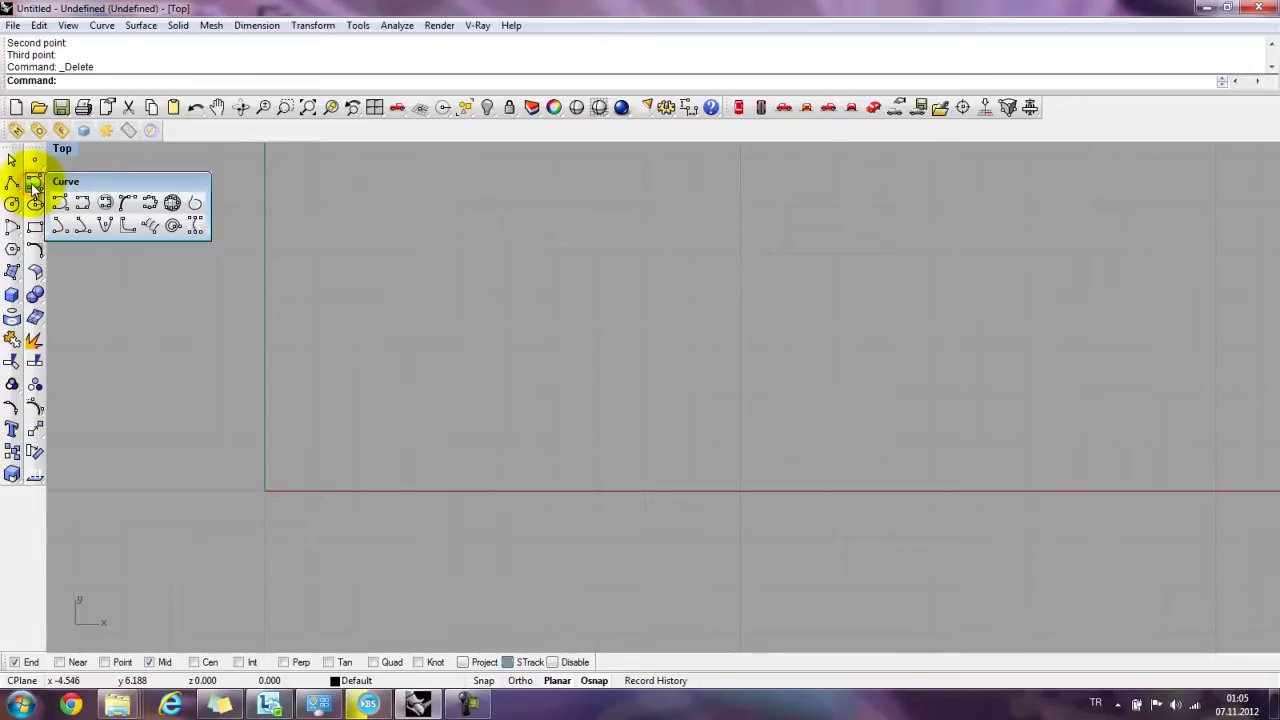
click(80, 203)
click(143, 478)
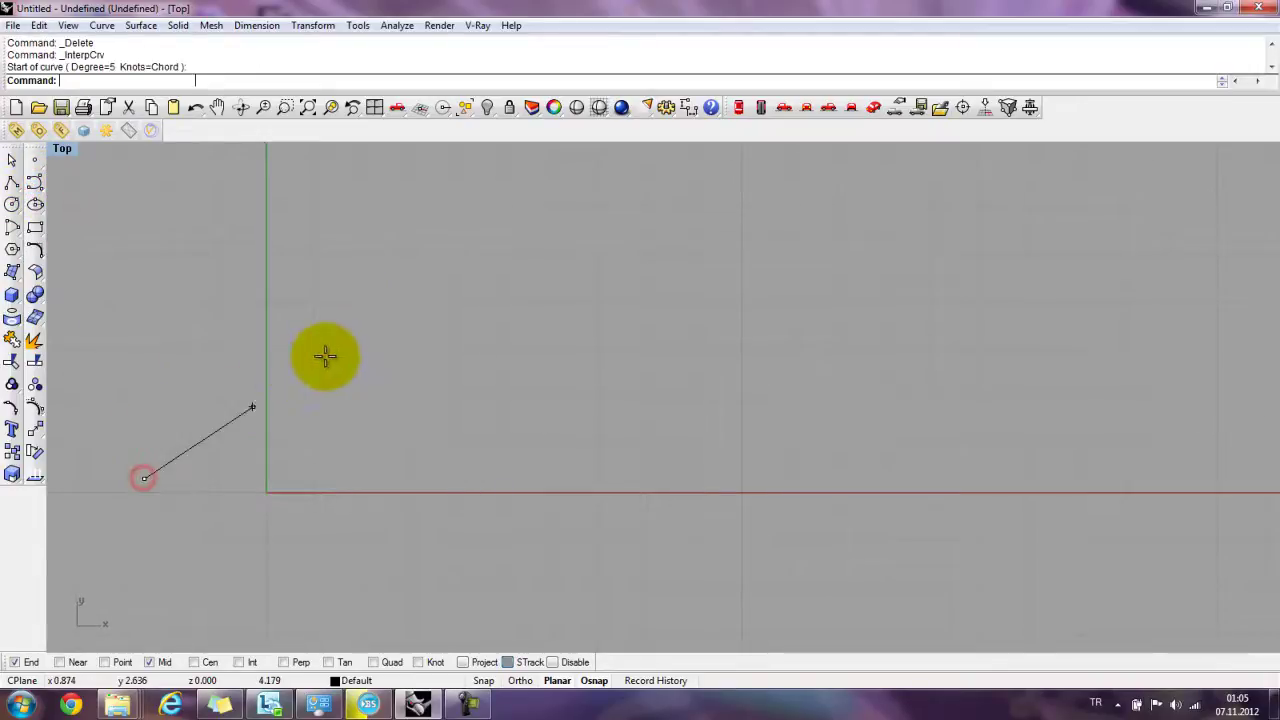
click(348, 346)
click(536, 507)
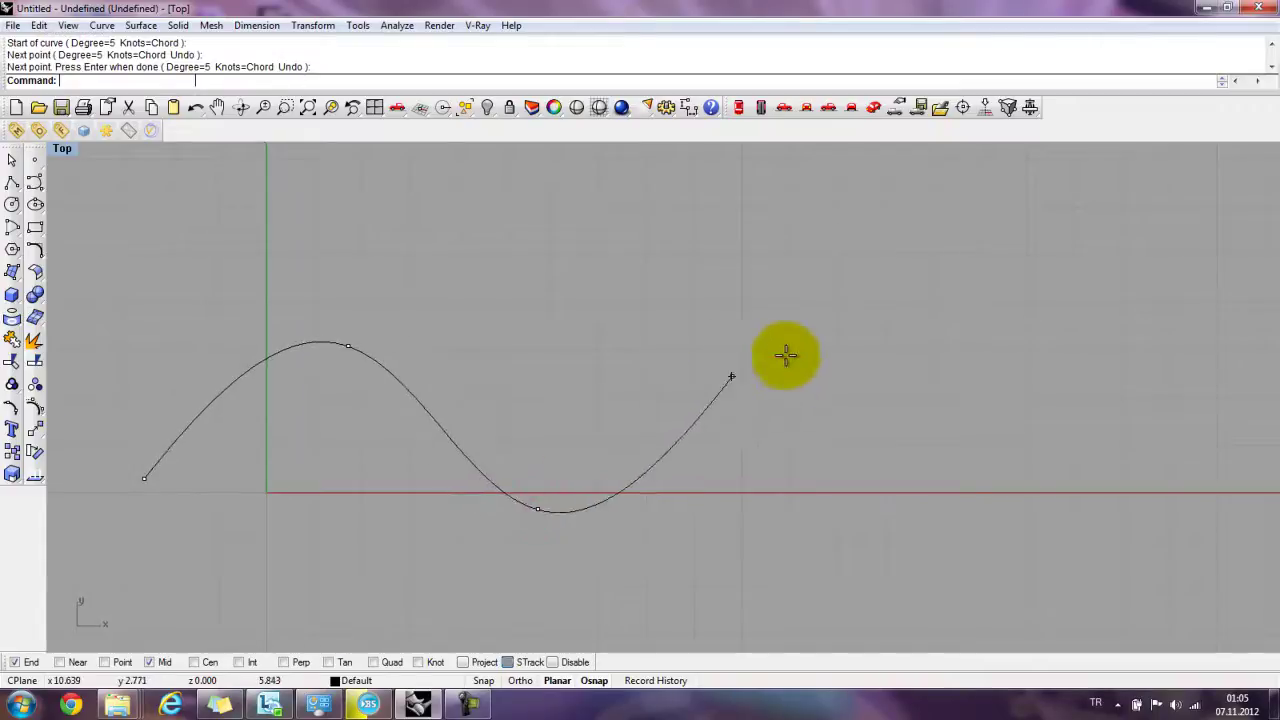
click(923, 329)
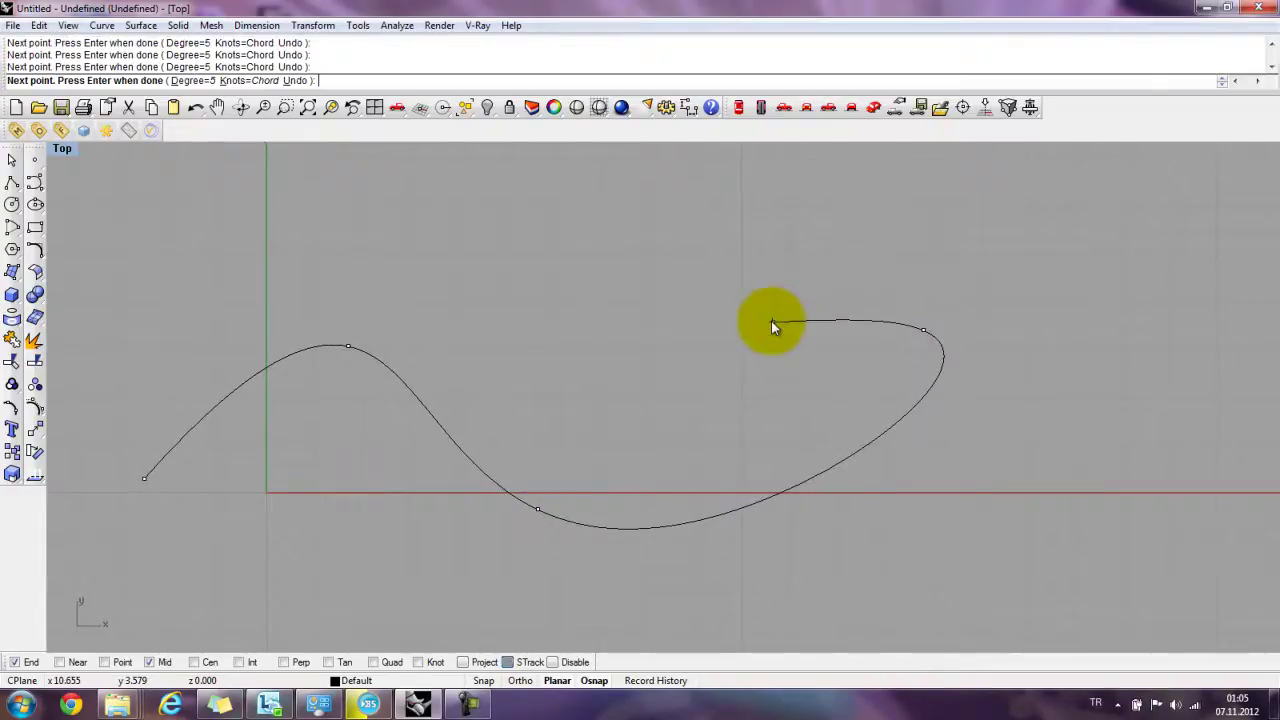
right_click(771, 322)
- Restore the four-viewport layout and draw a small circle with AroundCurve, centred on the S-curve's end farthest from the origin
double_click(71, 148)
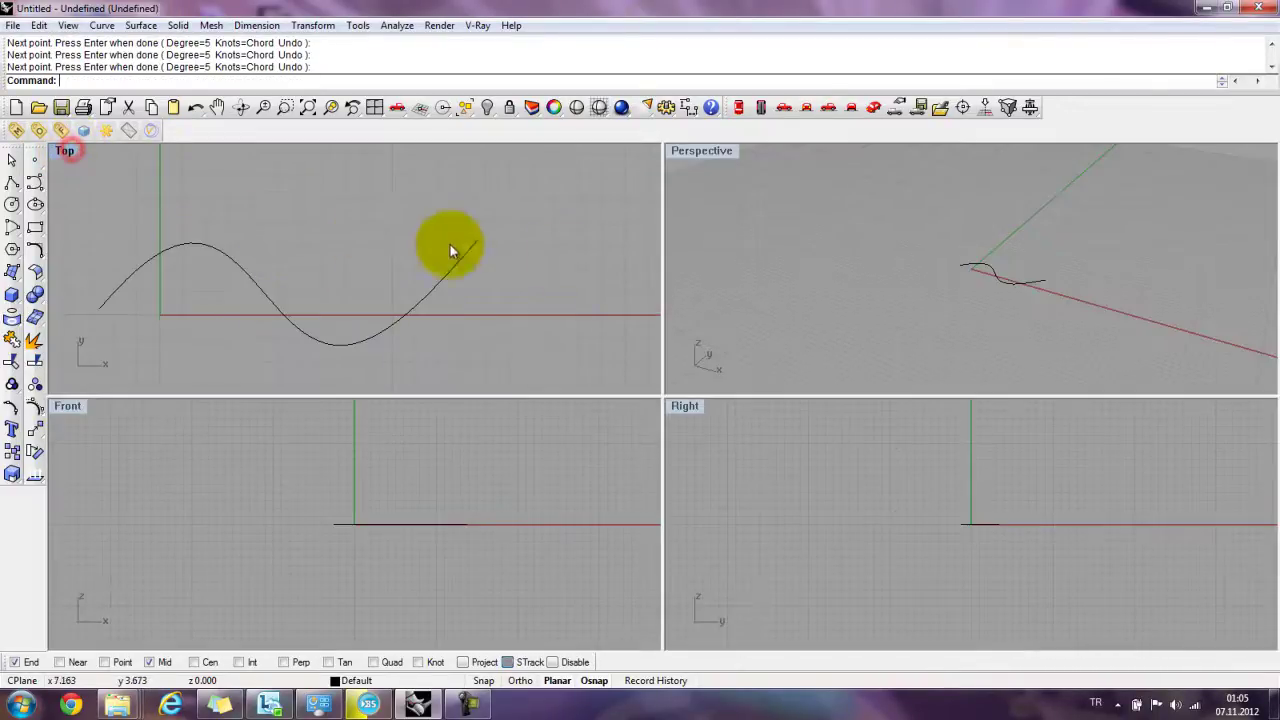
click(1044, 307)
scroll(1007, 267, up, 6)
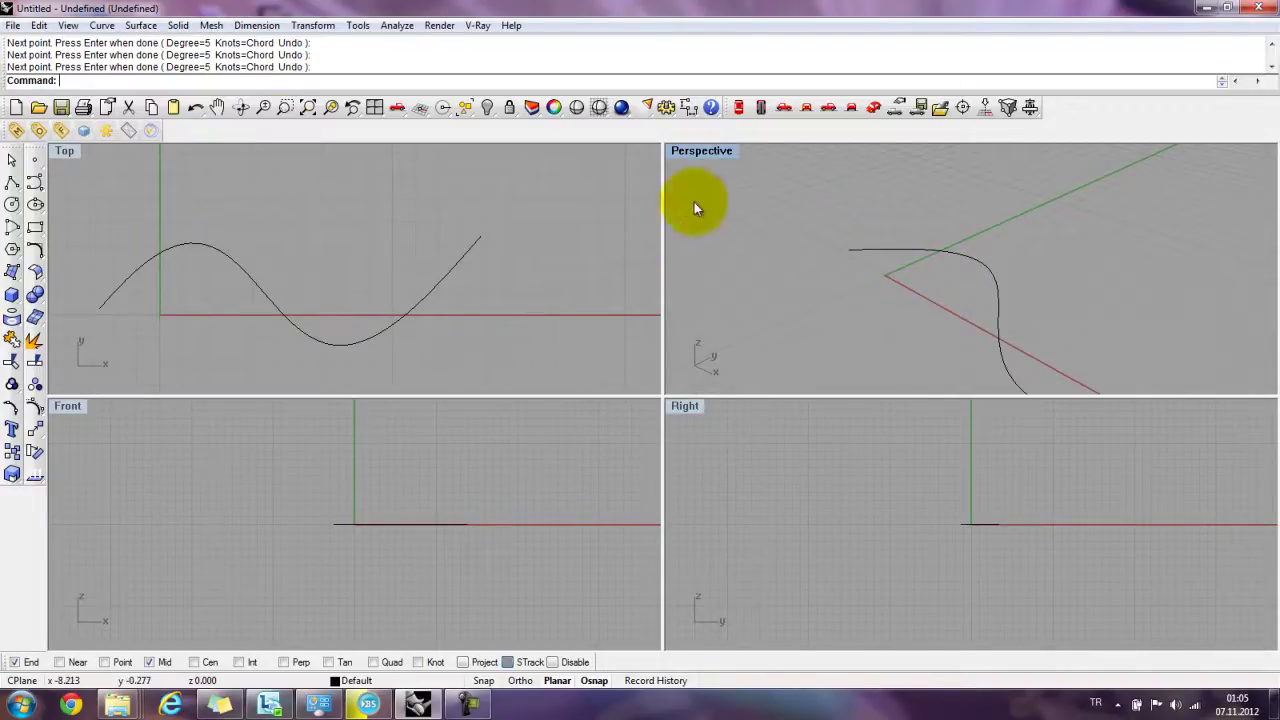
right_drag(742, 184, 910, 249)
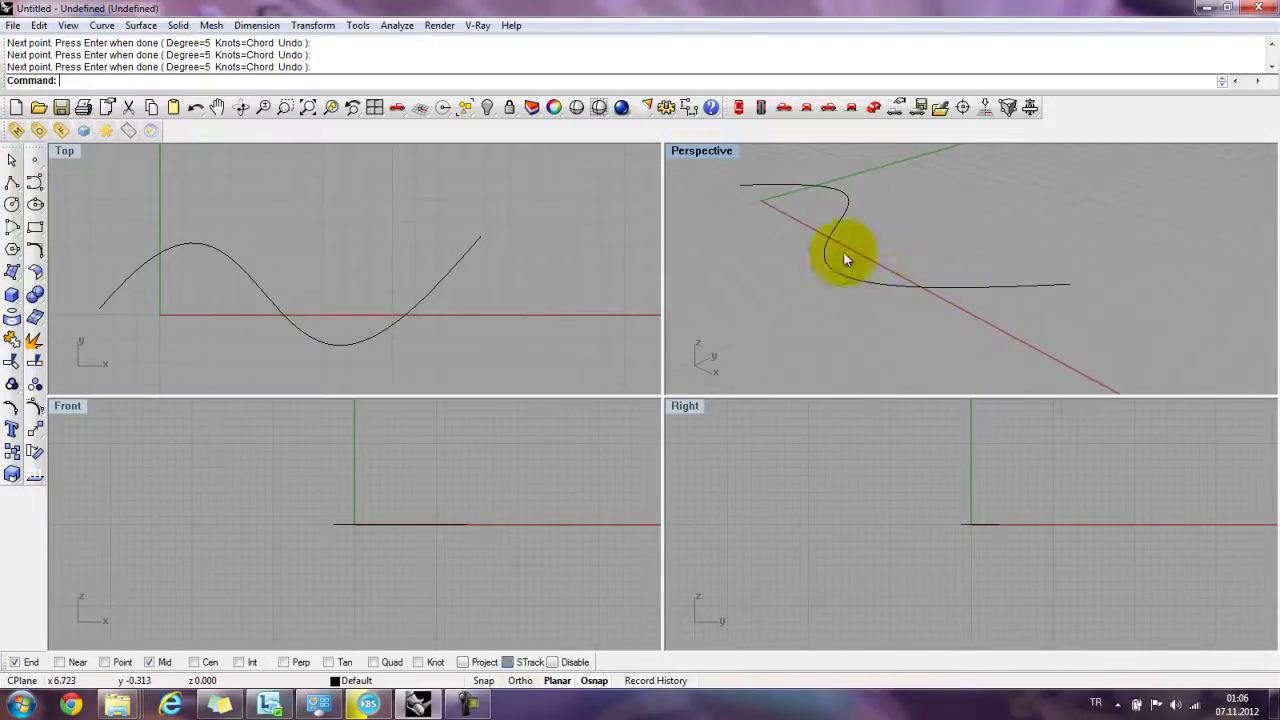
click(12, 206)
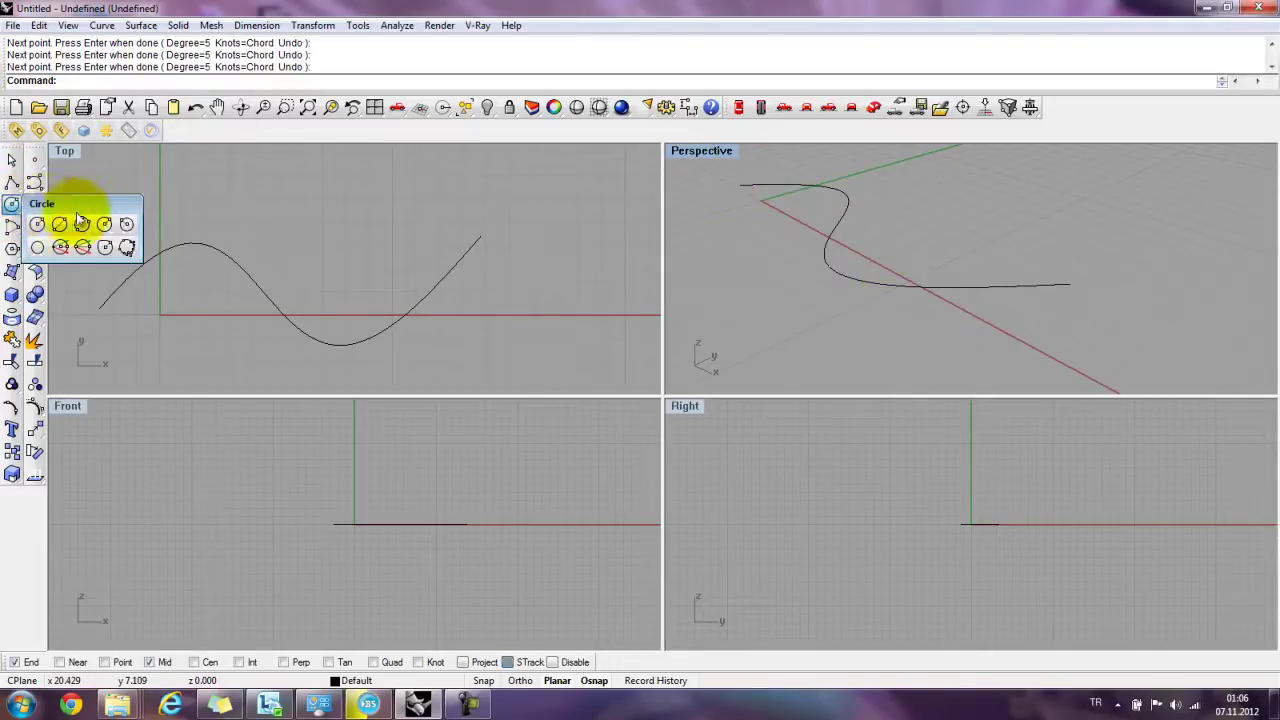
click(104, 226)
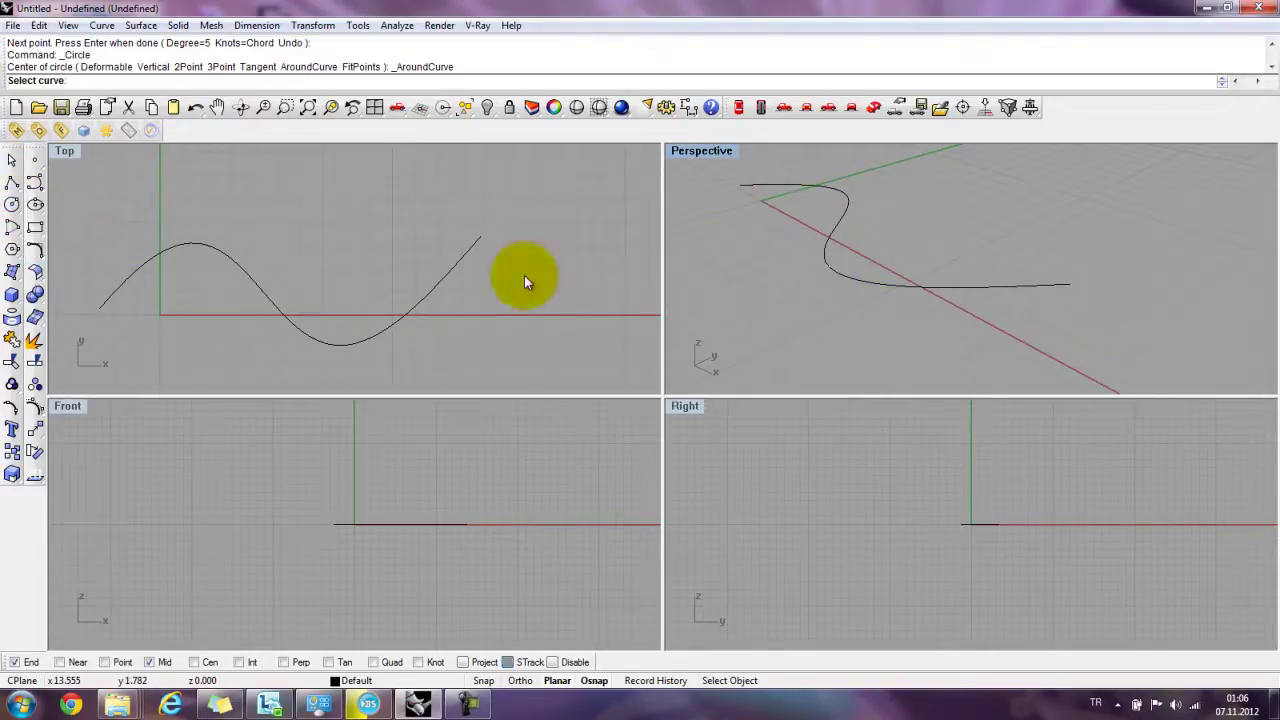
click(818, 197)
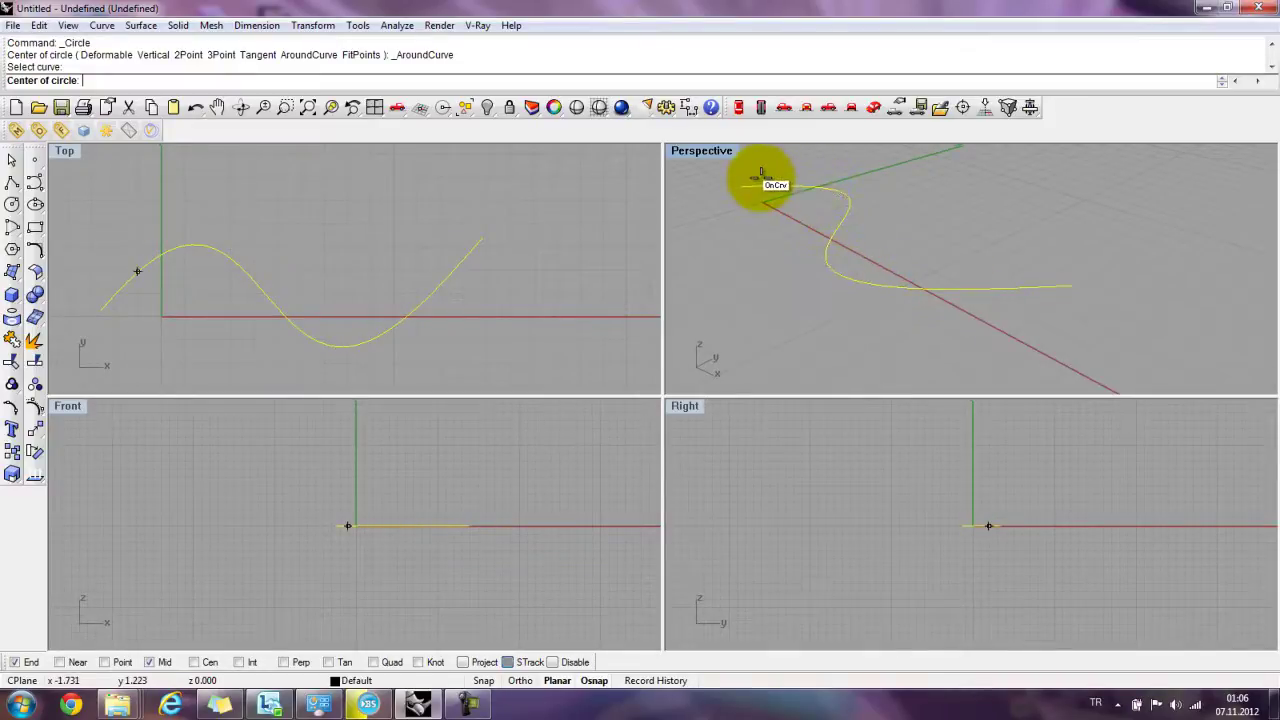
click(1069, 288)
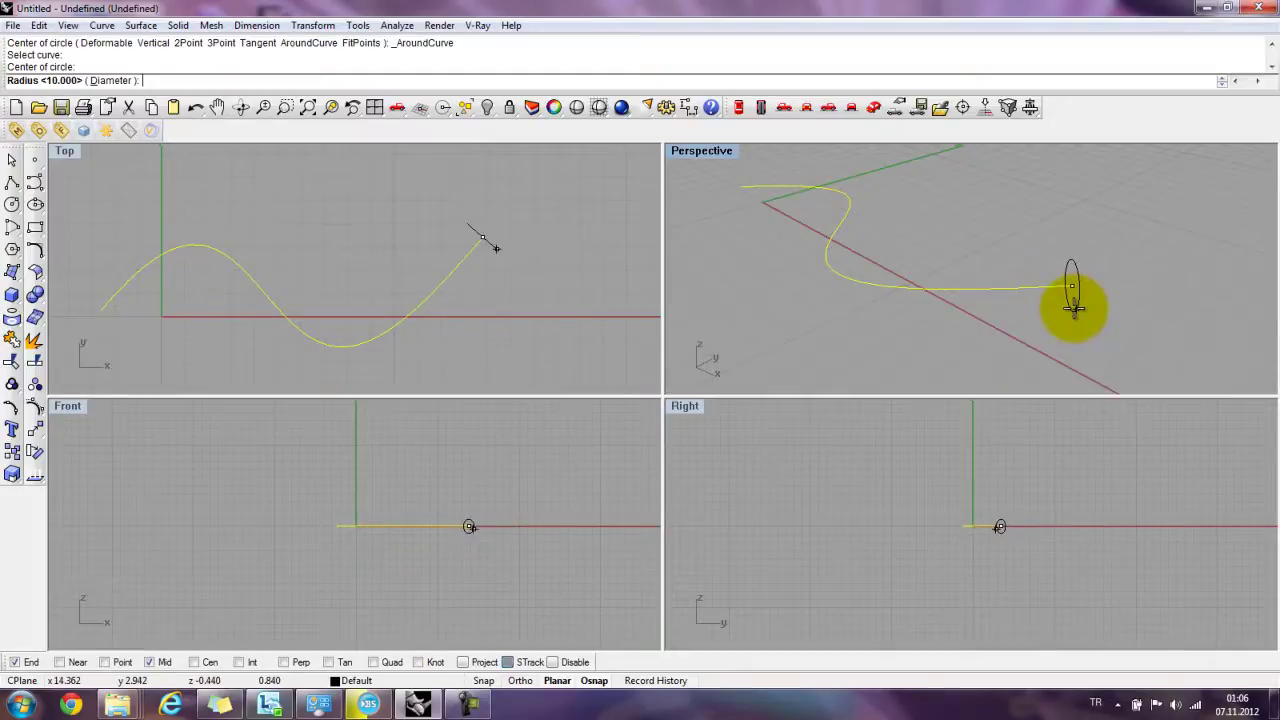
click(1072, 296)
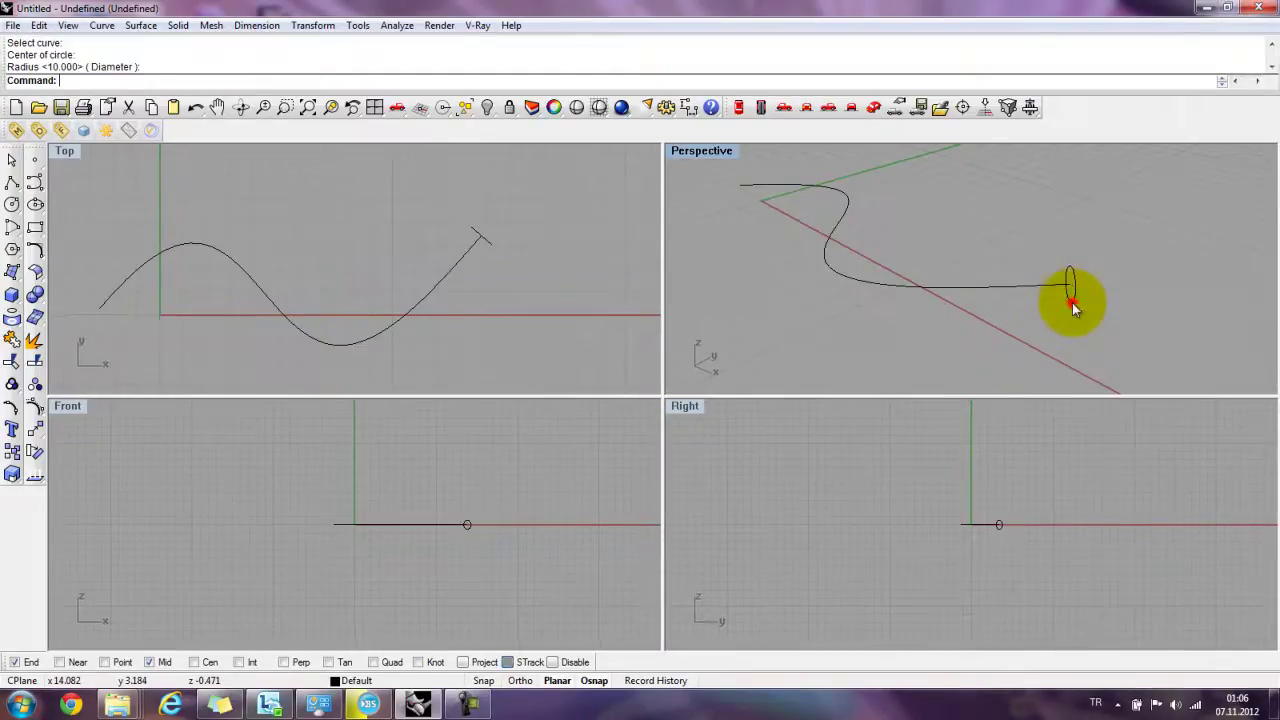
- Sweep the circle along the S-curve with Sweep1 to make a tube, keeping the Freeform style and no simplification
right_drag(971, 316, 851, 229)
scroll(851, 232, up, 5)
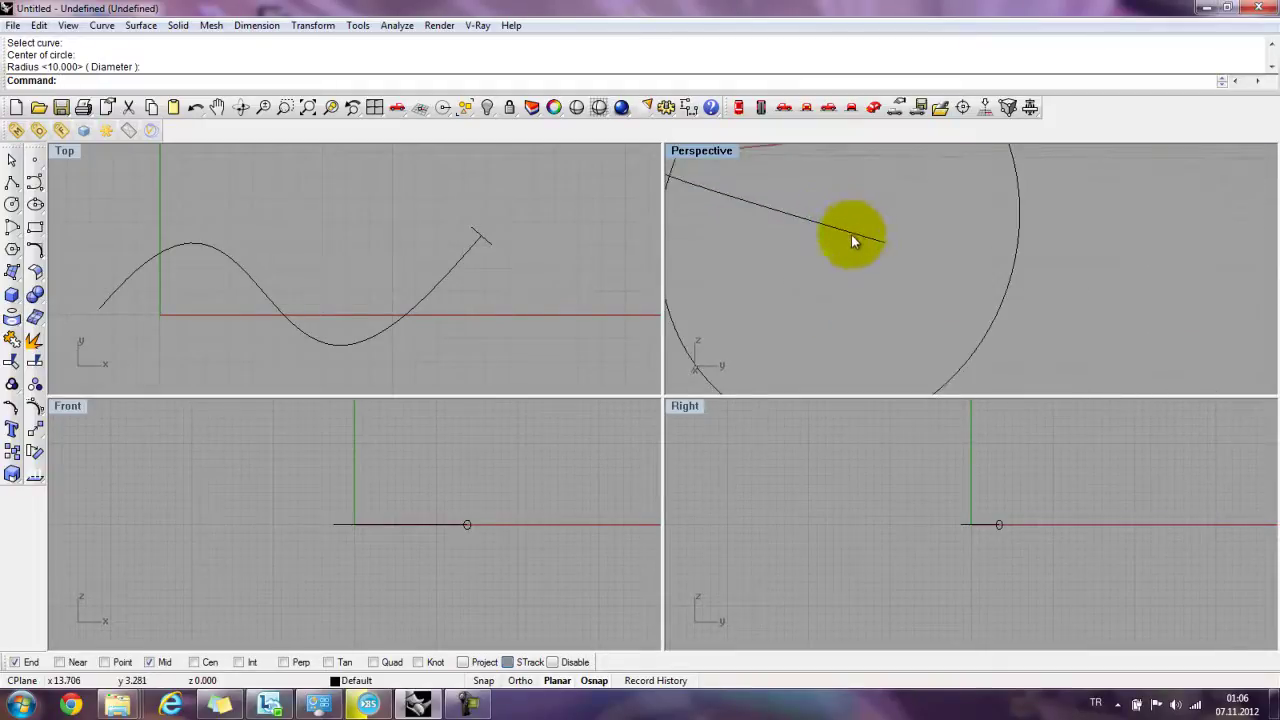
scroll(890, 248, down, 5)
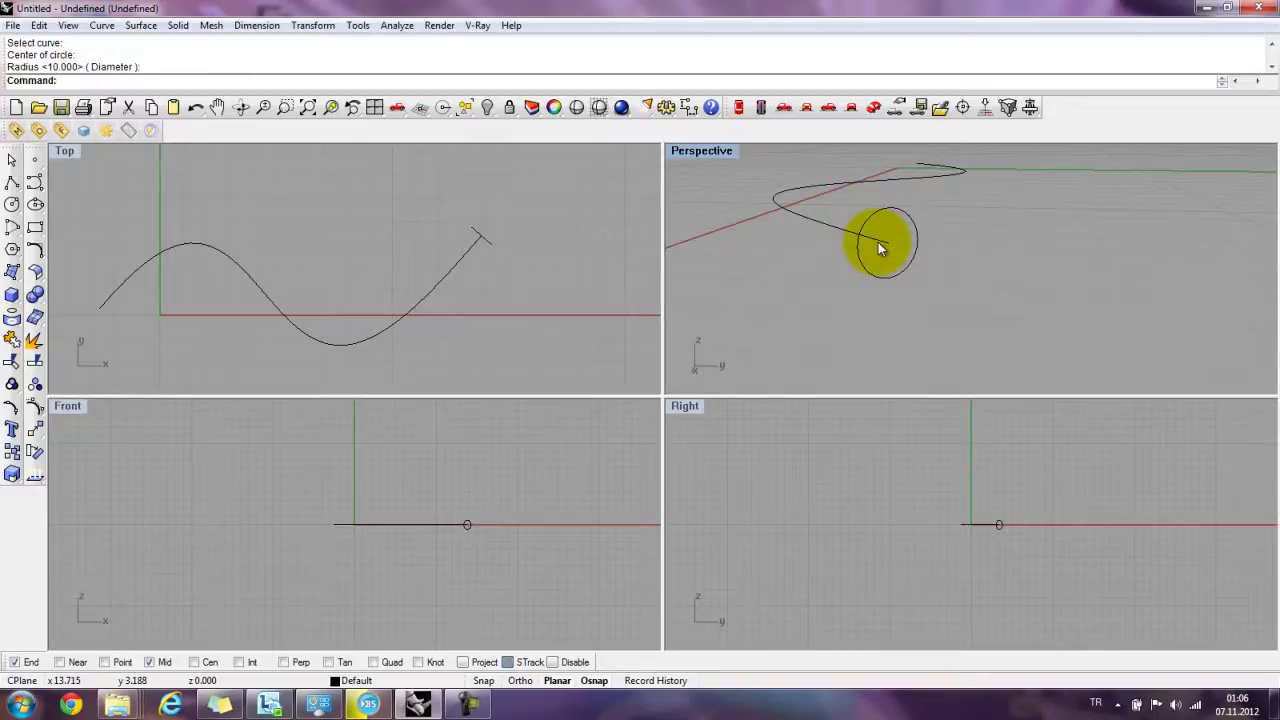
right_drag(805, 265, 902, 282)
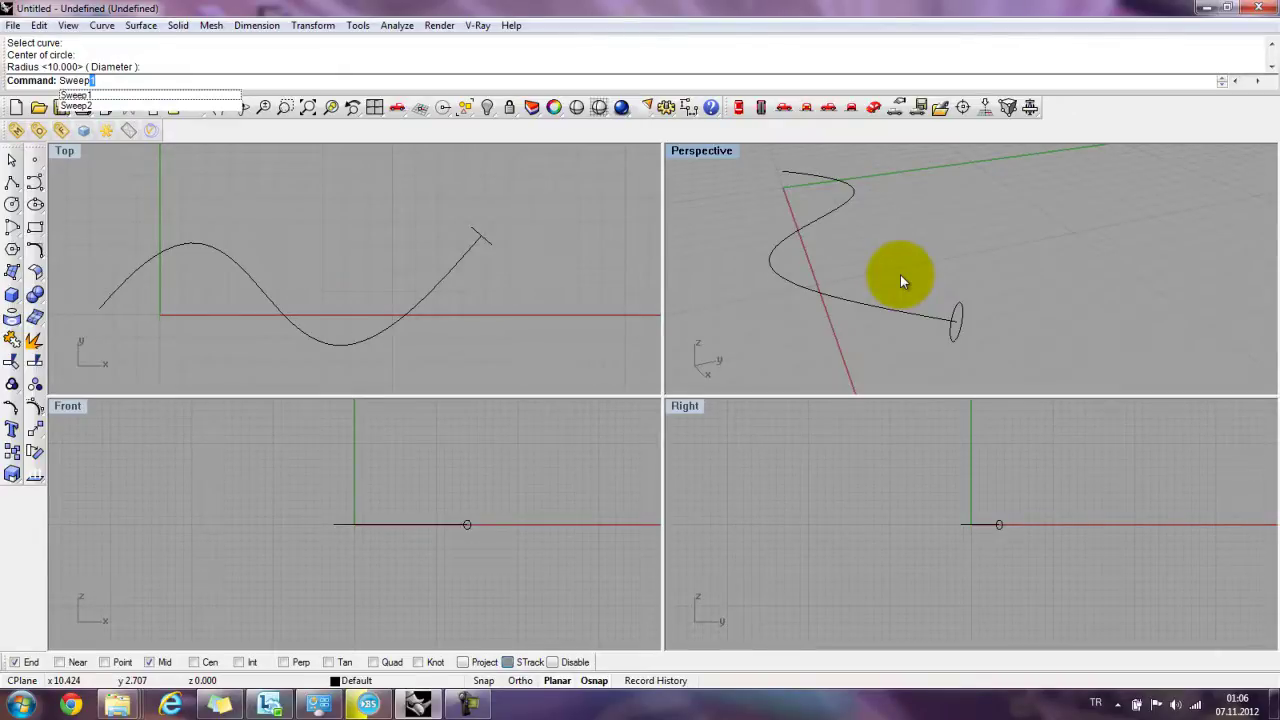
key(Return)
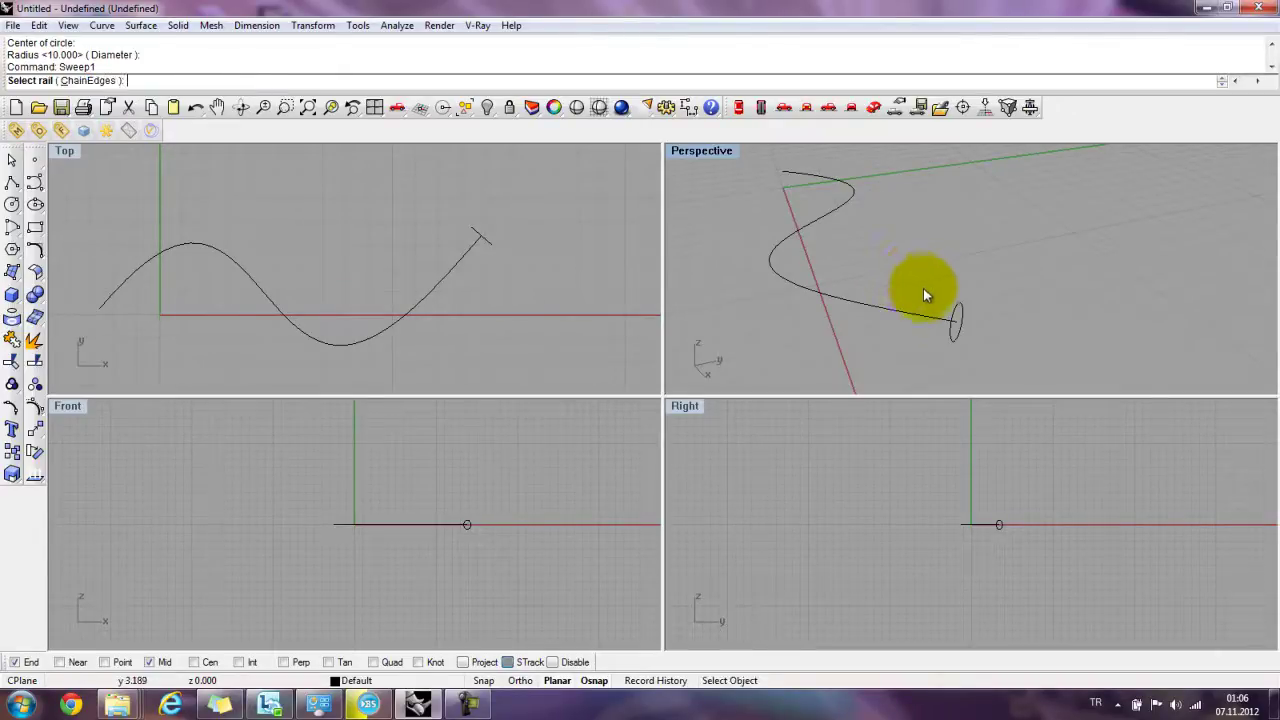
click(905, 311)
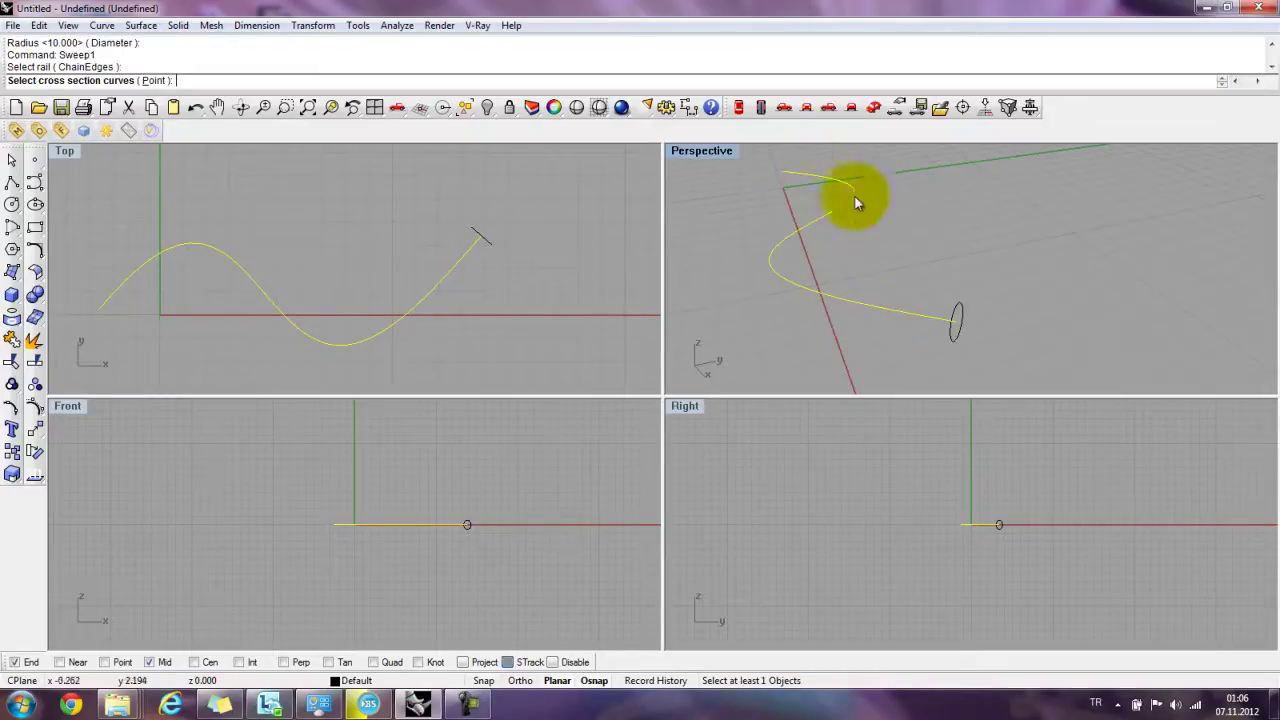
click(960, 301)
key(Return)
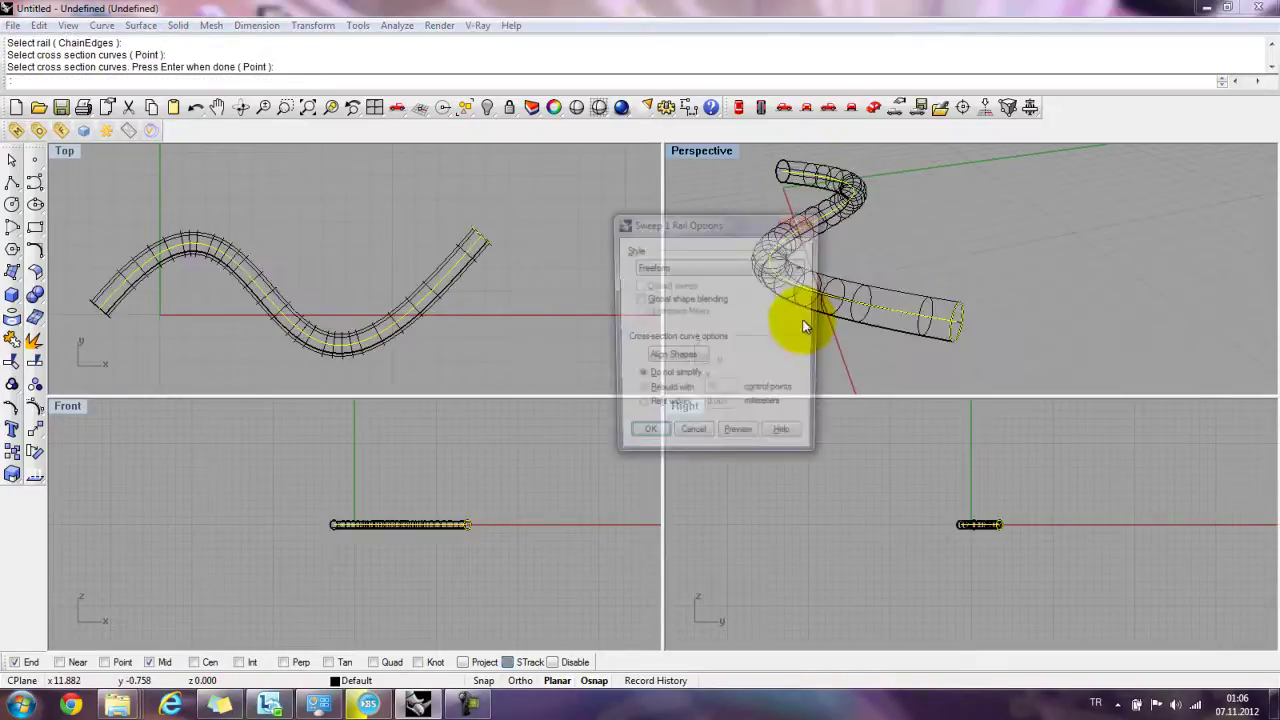
click(645, 438)
- Set the Perspective viewport's display mode to Shaded and view the tube from another angle
click(701, 150)
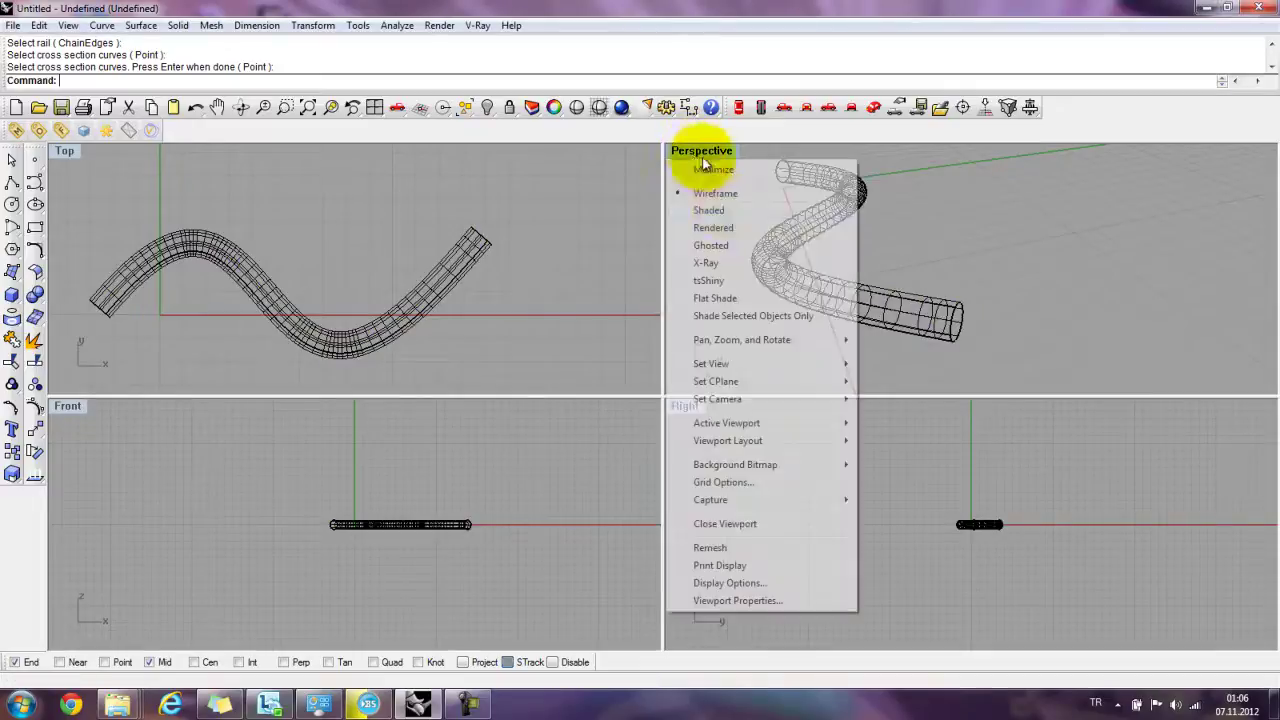
click(724, 209)
mouse_move(983, 323)
right_down()
mouse_move(894, 303)
mouse_move(811, 149)
mouse_move(931, 291)
mouse_move(1034, 277)
mouse_move(960, 266)
mouse_move(985, 283)
mouse_move(766, 200)
mouse_move(960, 251)
mouse_move(923, 240)
mouse_move(913, 265)
right_up()
- Delete the swept tube together with its rail curve and end circle
click(711, 166)
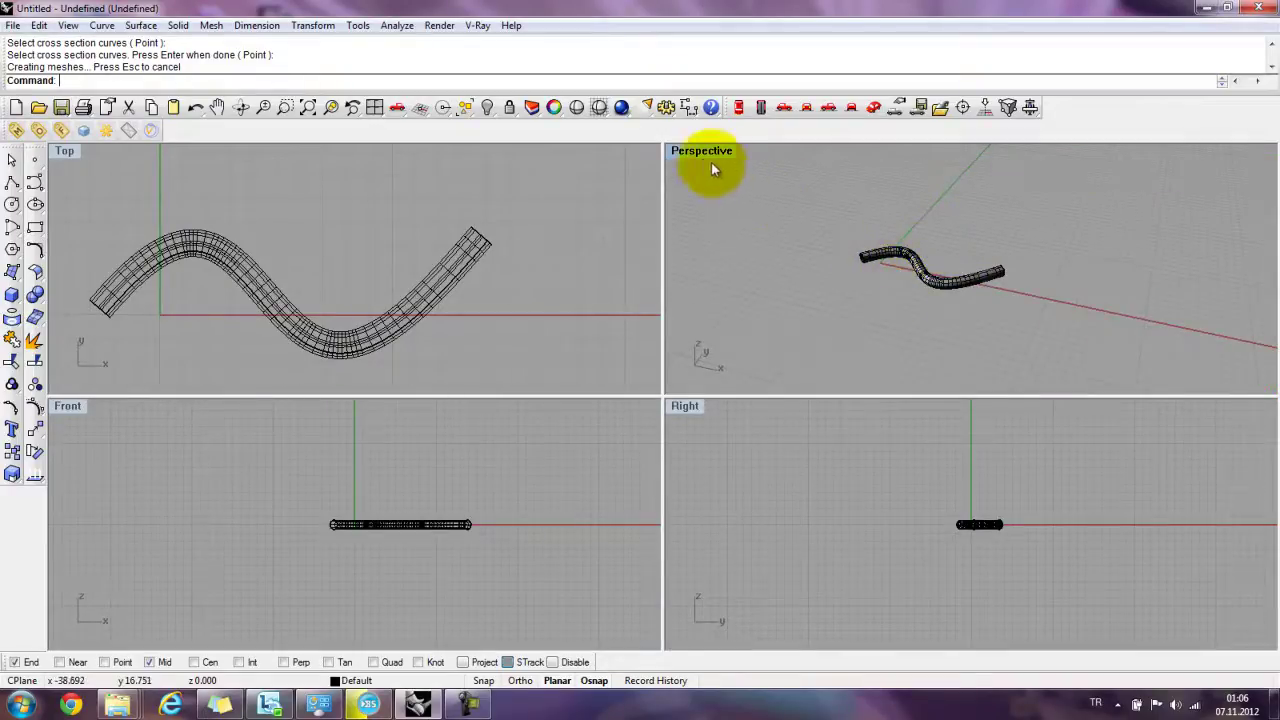
click(929, 281)
key(Delete)
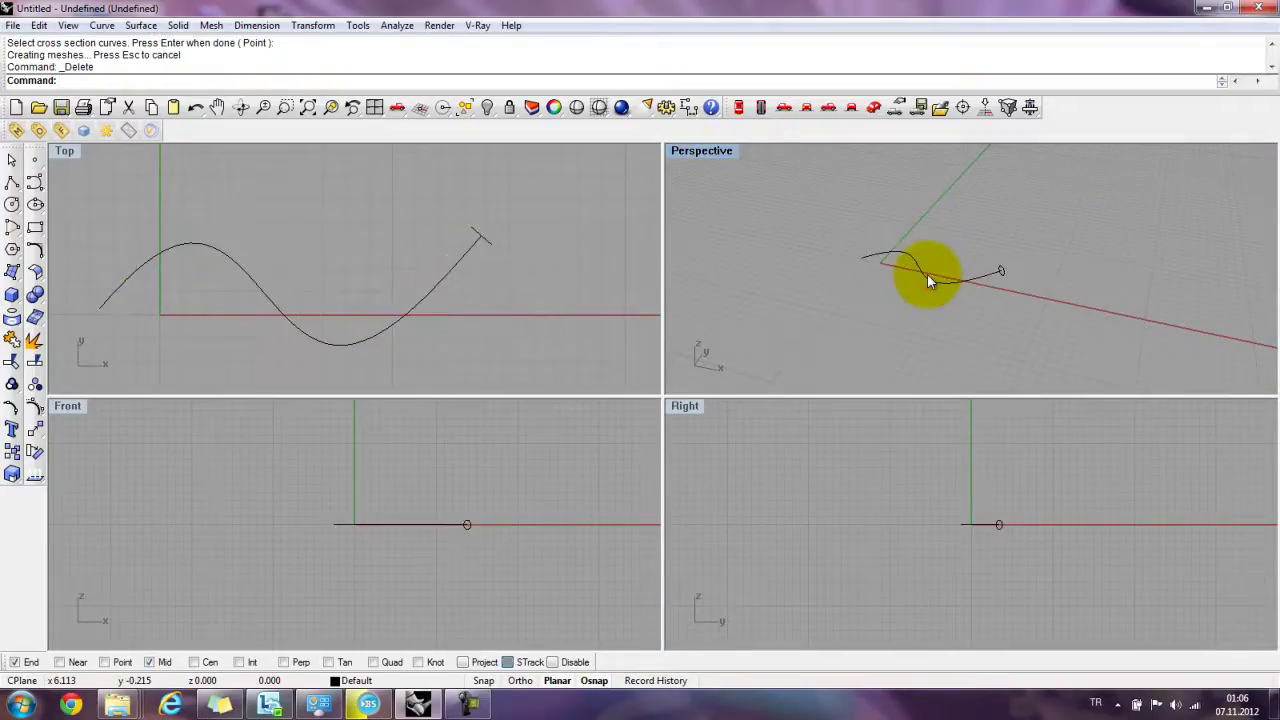
drag(1101, 302, 950, 236)
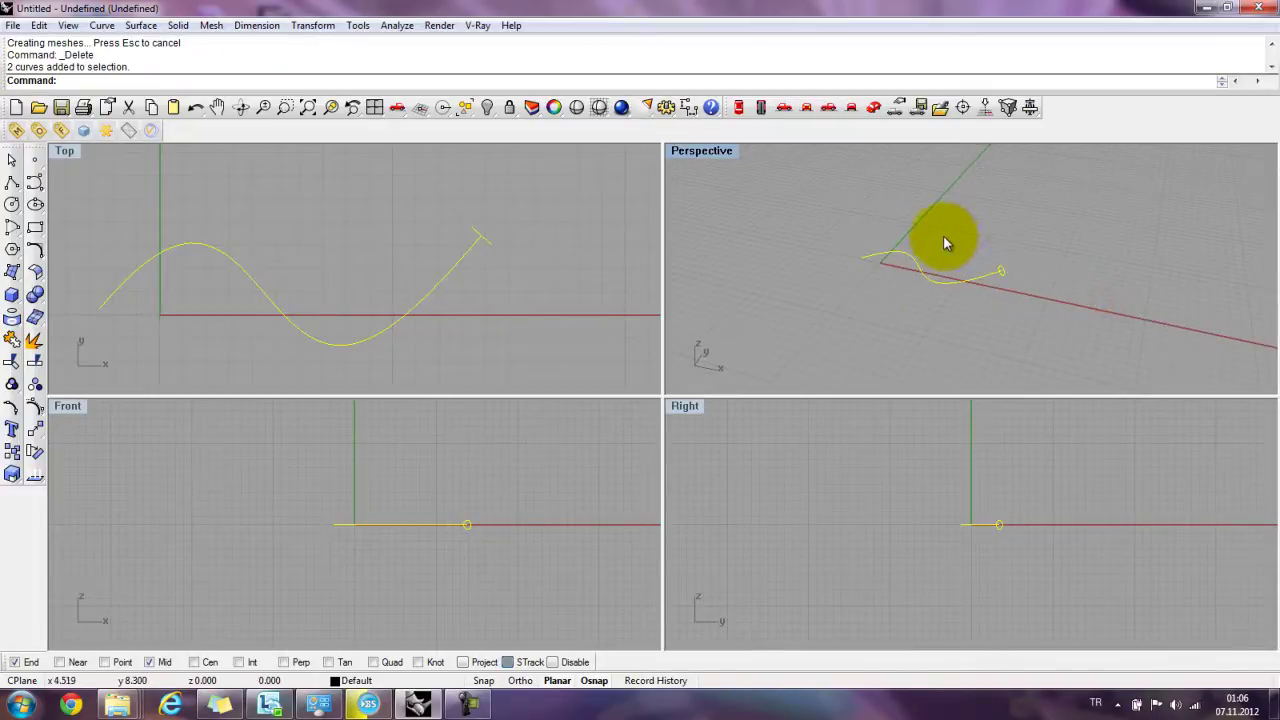
key(Delete)
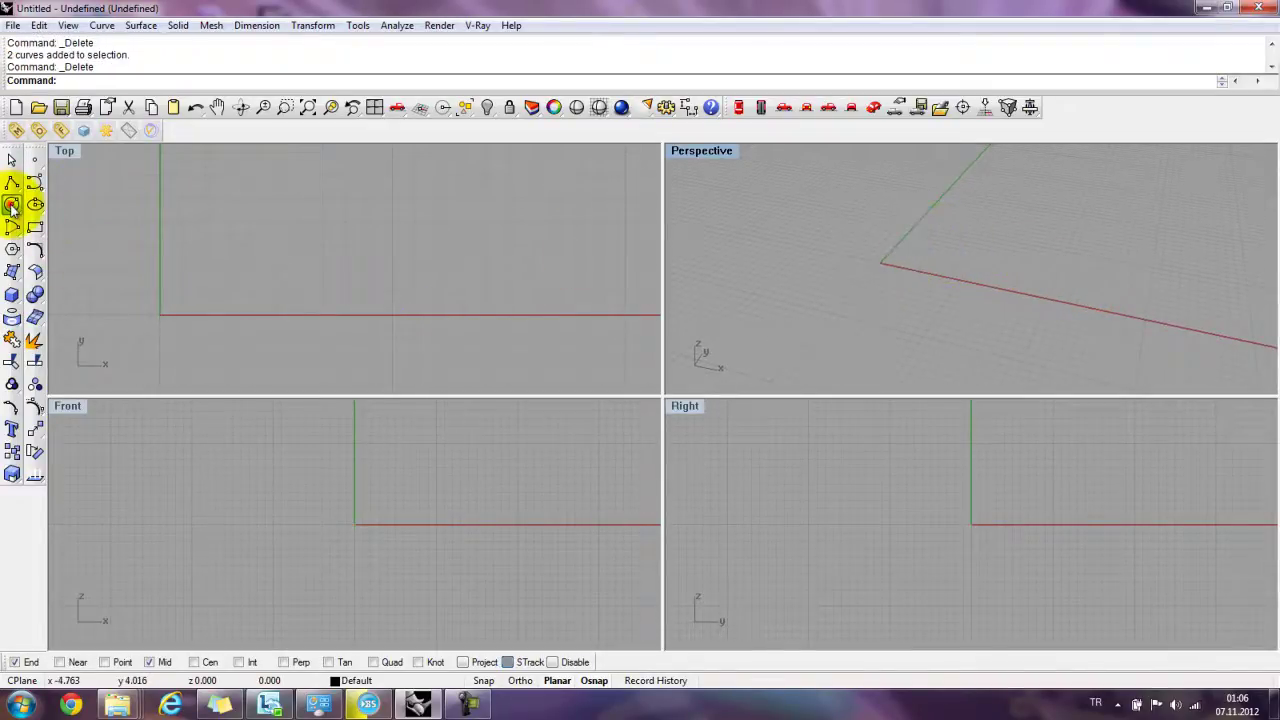
- Draw two separate centre-radius circles side by side in the Top viewport, with radii of about 3.2 and 3.5 units
click(12, 205)
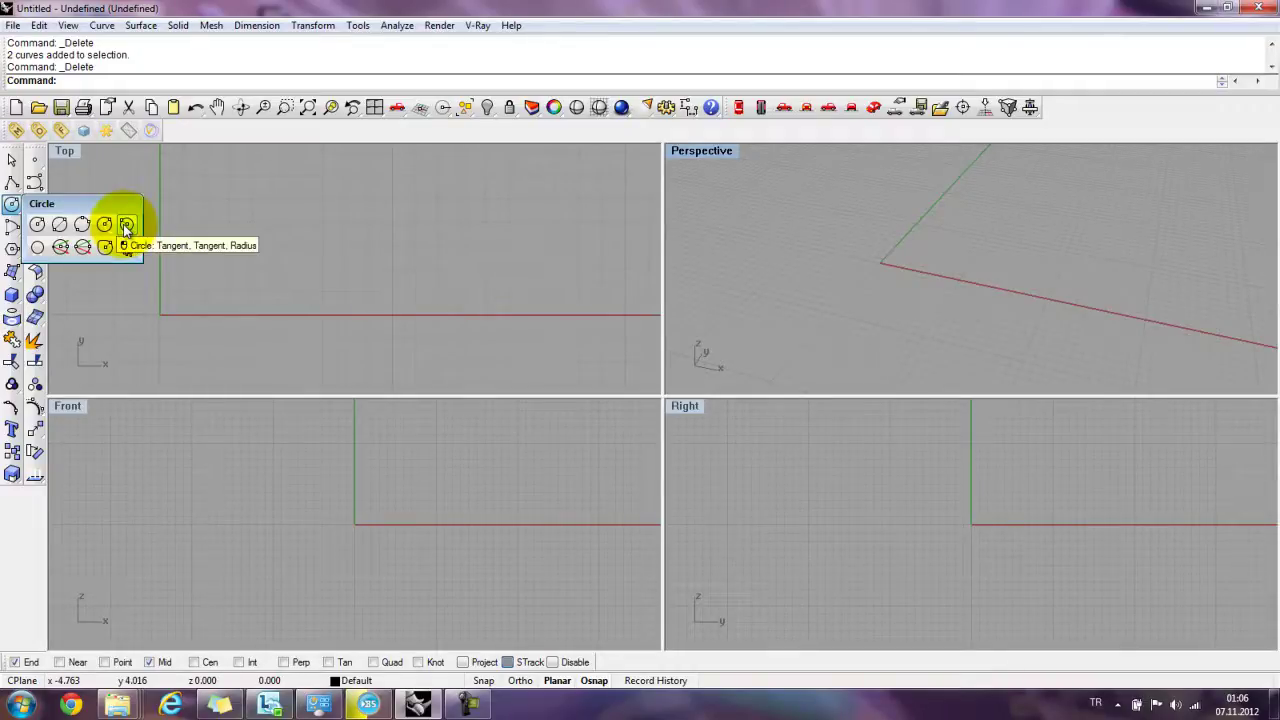
click(37, 224)
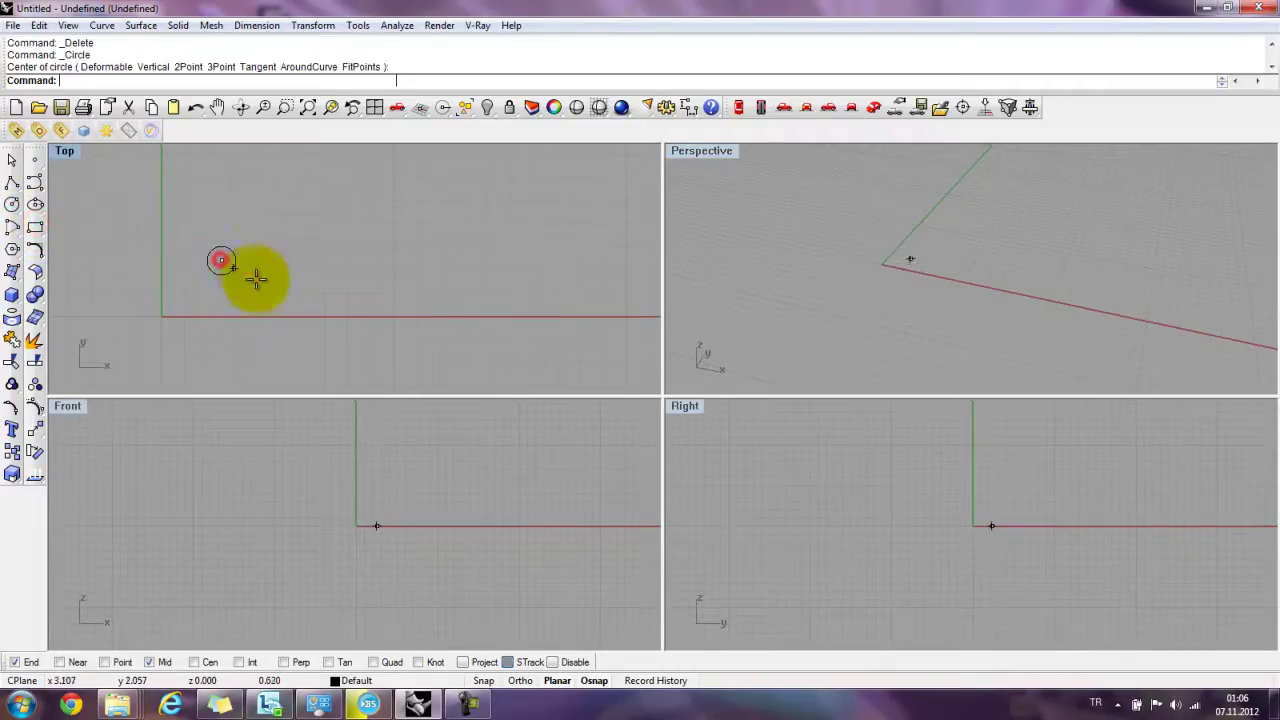
click(221, 260)
click(286, 286)
right_click(460, 238)
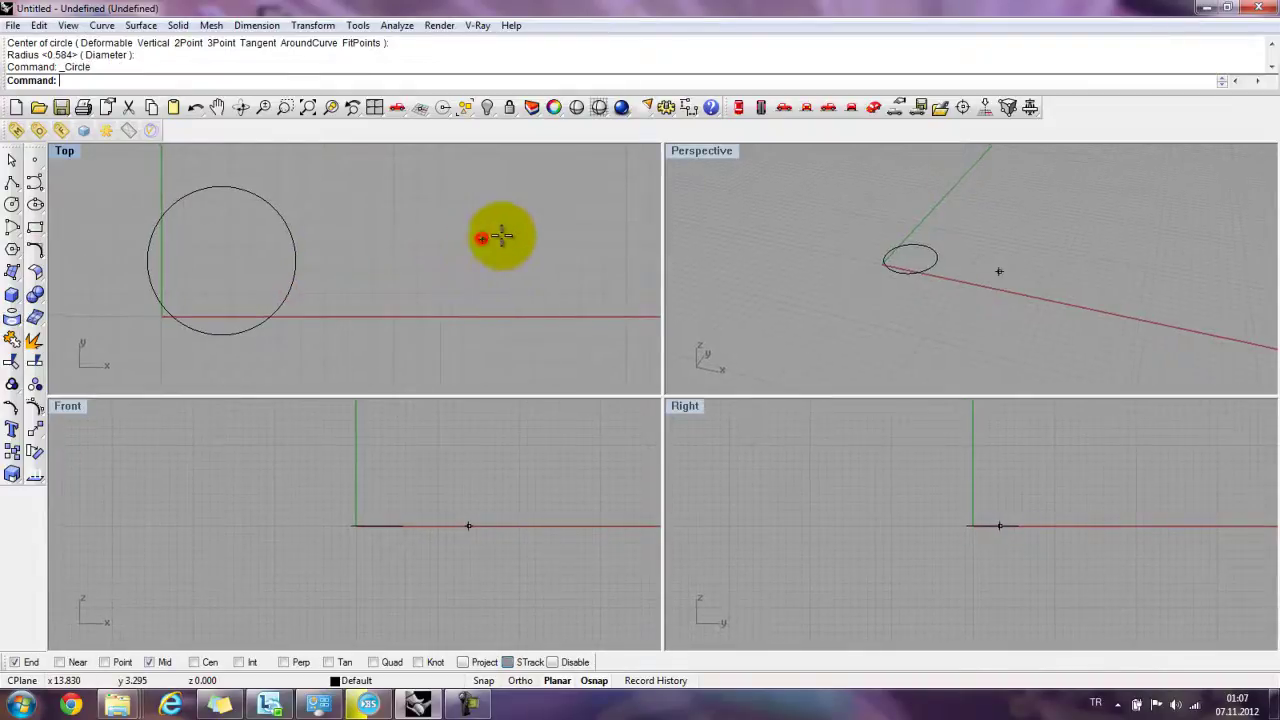
click(481, 238)
click(563, 233)
- Draw a circle tangent to the facing upper sides of both circles, setting a radius of about 5.03 with two picked points
key(Up)
key(Up)
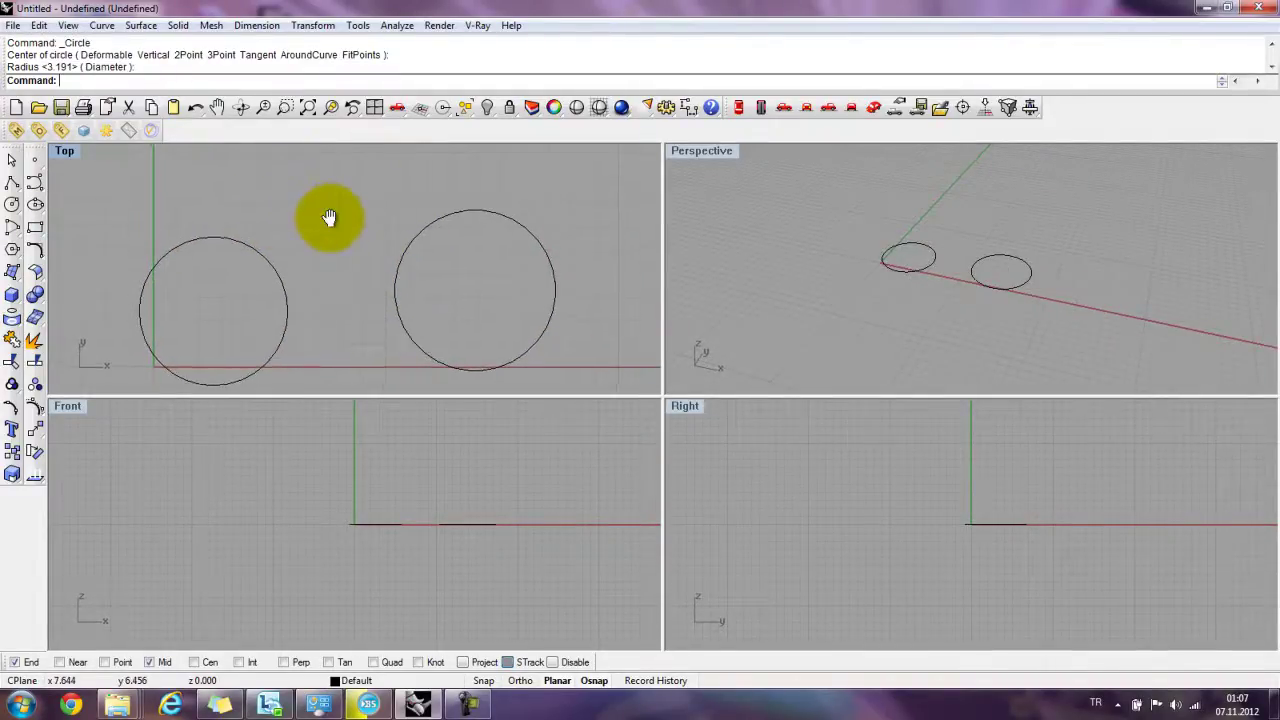
key(Up)
key(Up)
key(Page_Down)
key(Page_Down)
click(10, 204)
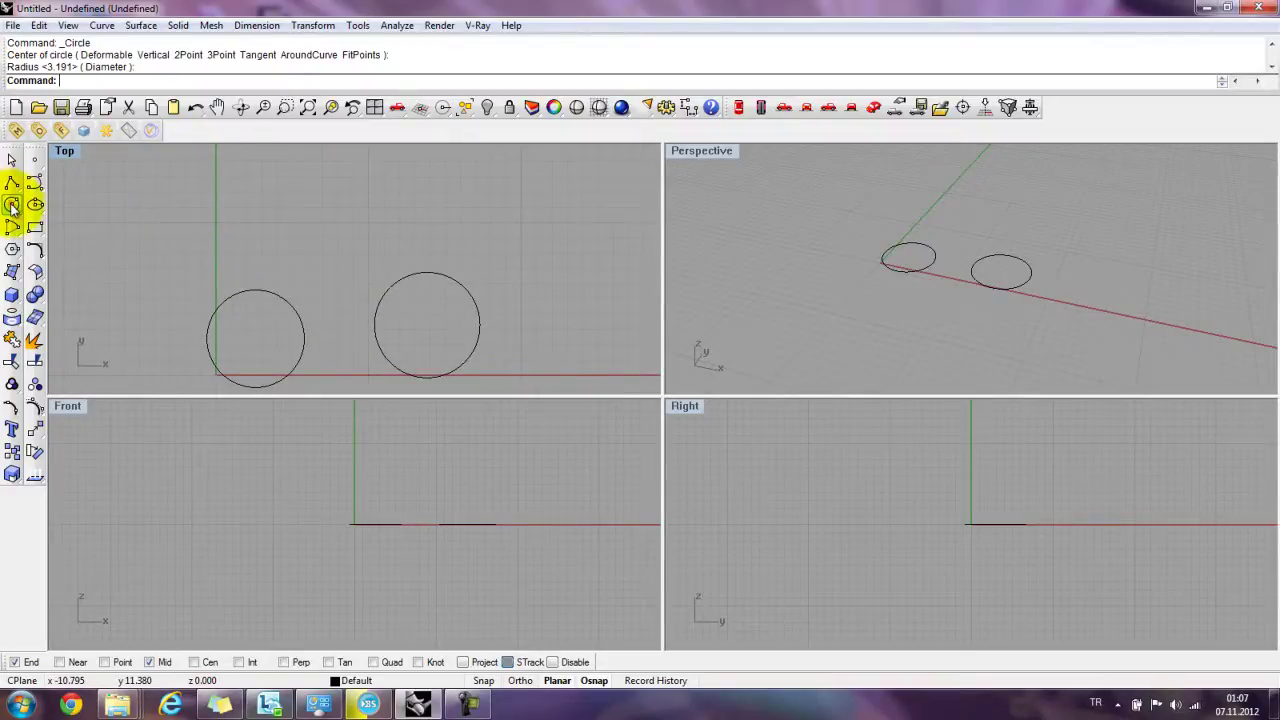
click(130, 228)
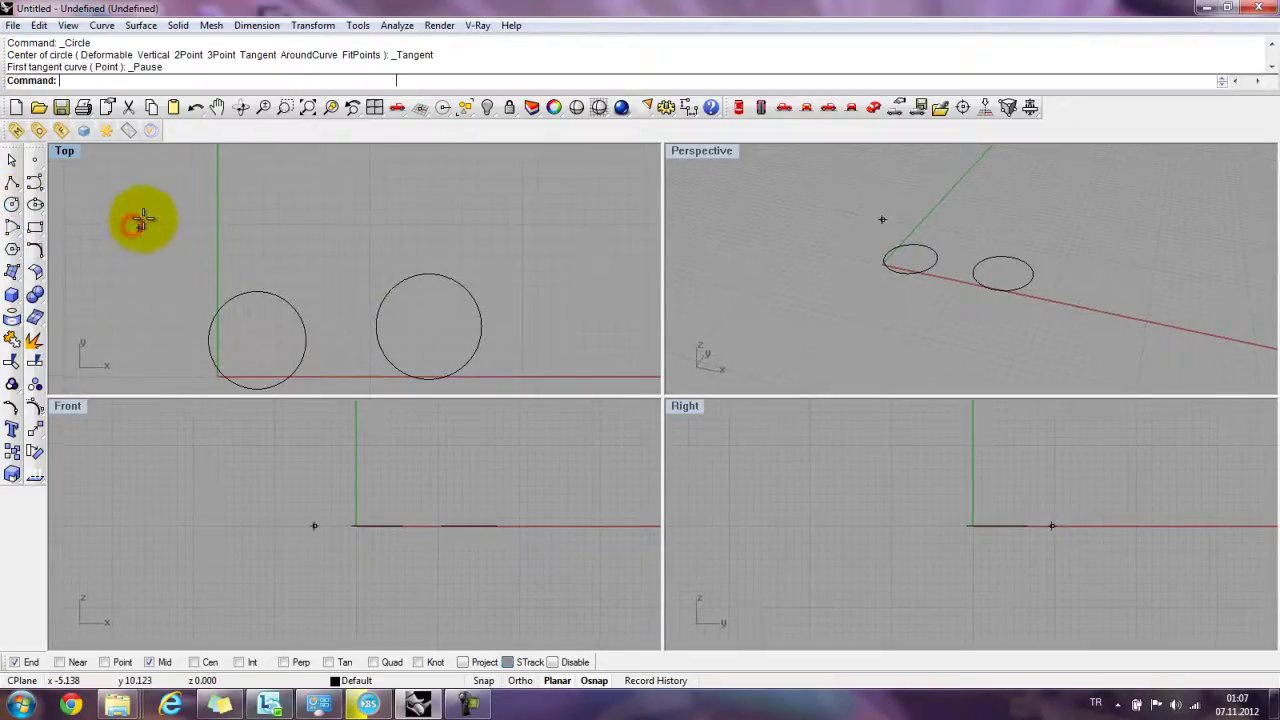
click(286, 292)
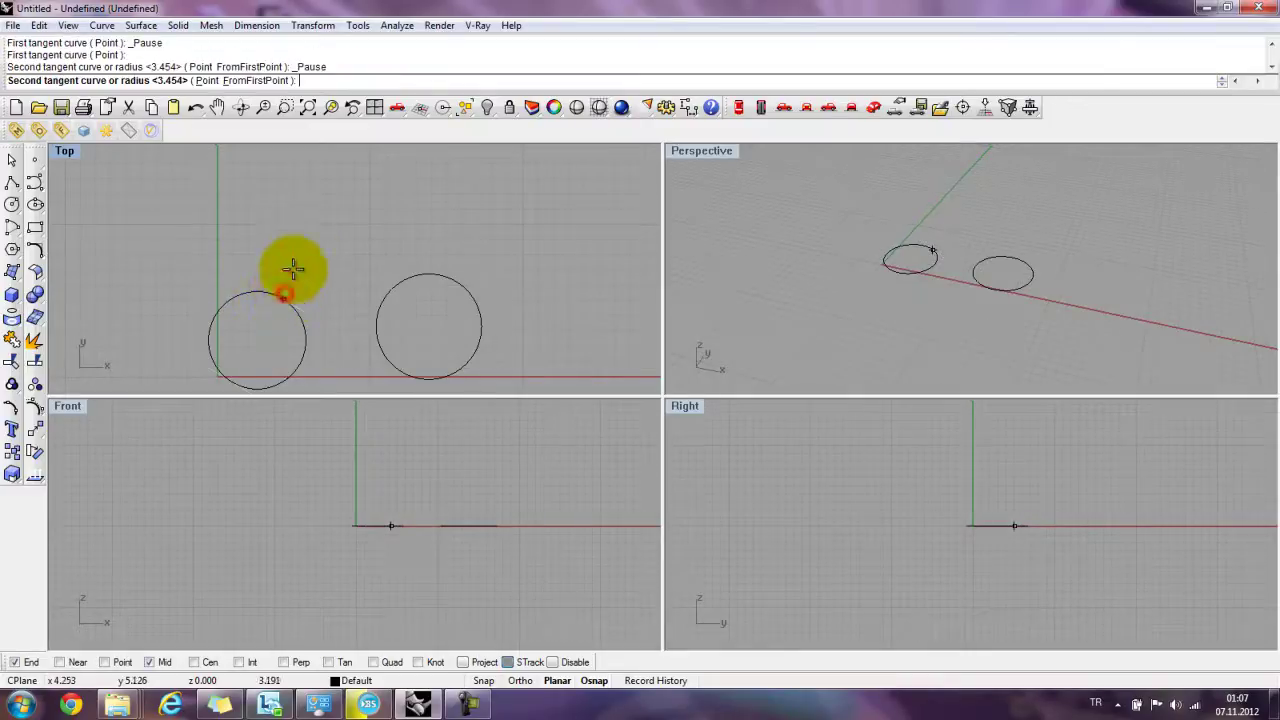
click(381, 292)
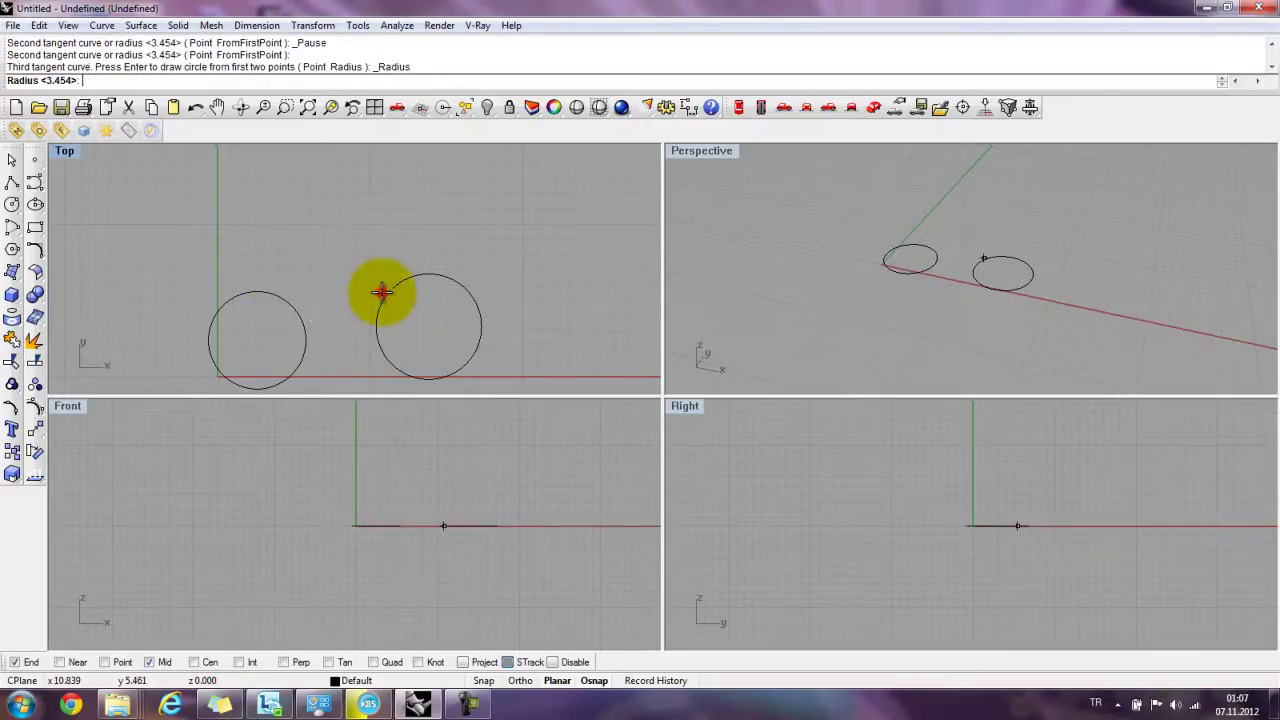
click(331, 240)
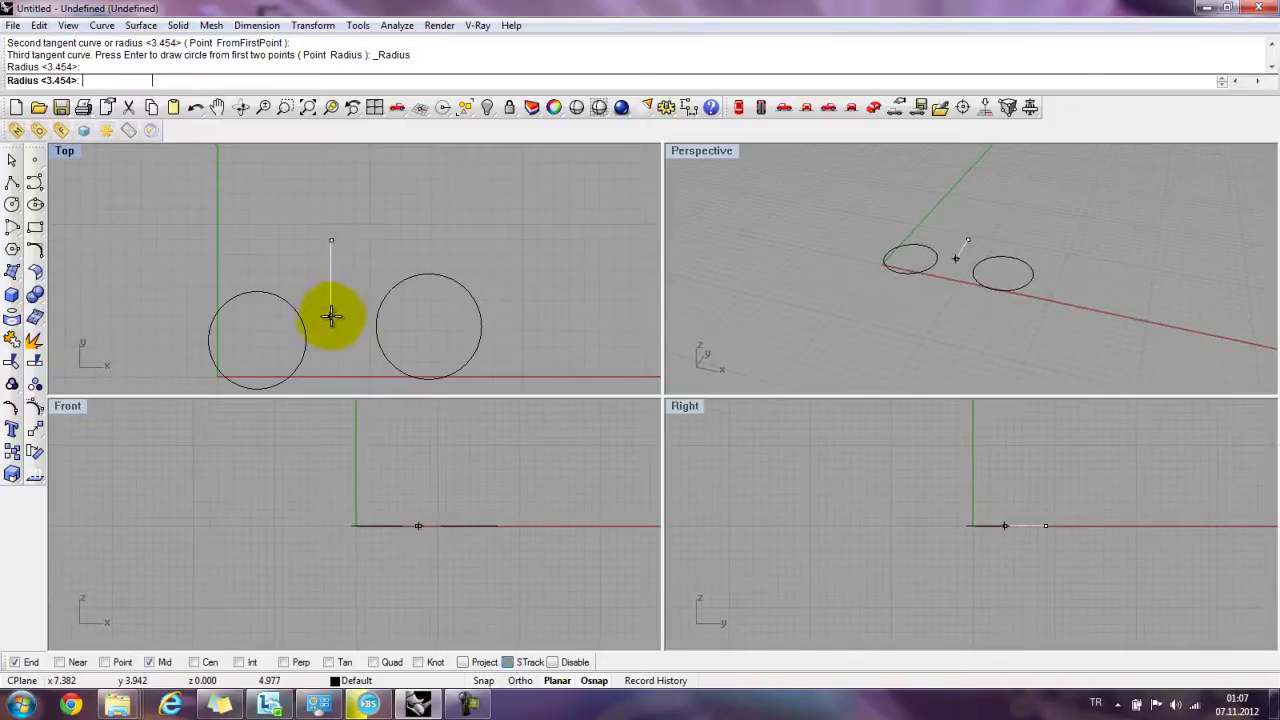
click(333, 314)
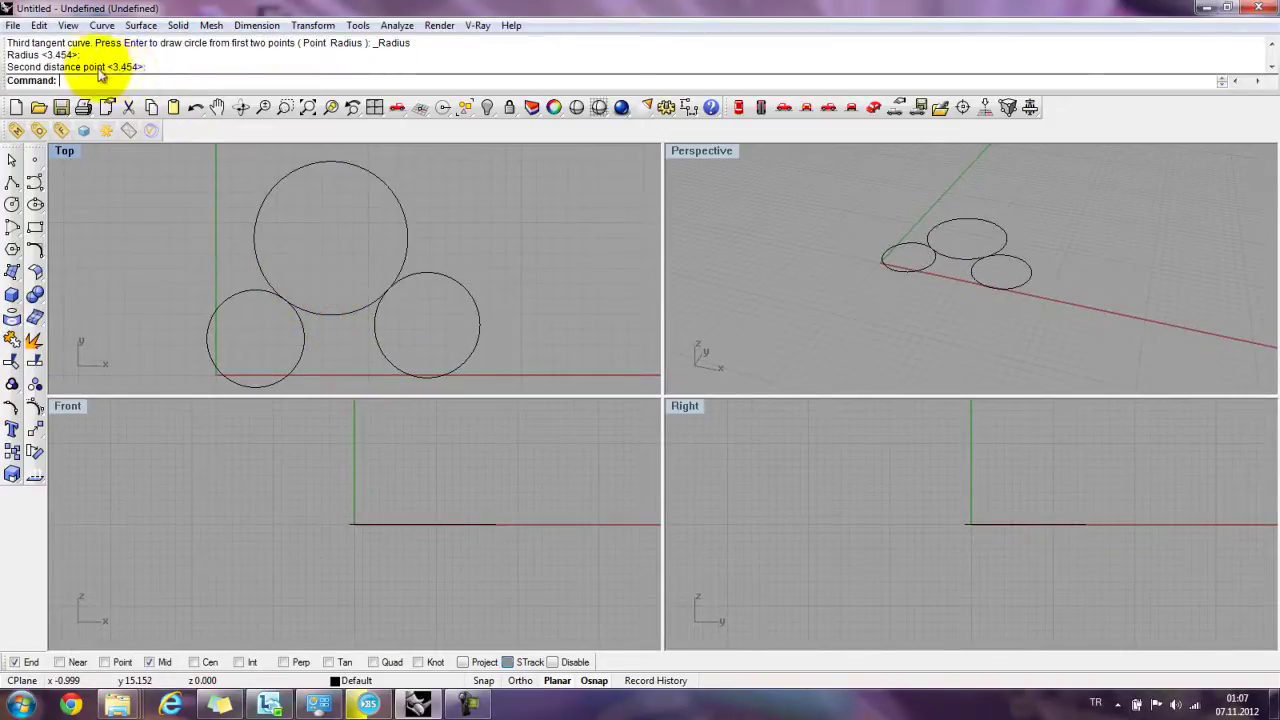
- Delete the tangent circle and draw a new one tangent to the same two circles with a radius of 5
click(406, 221)
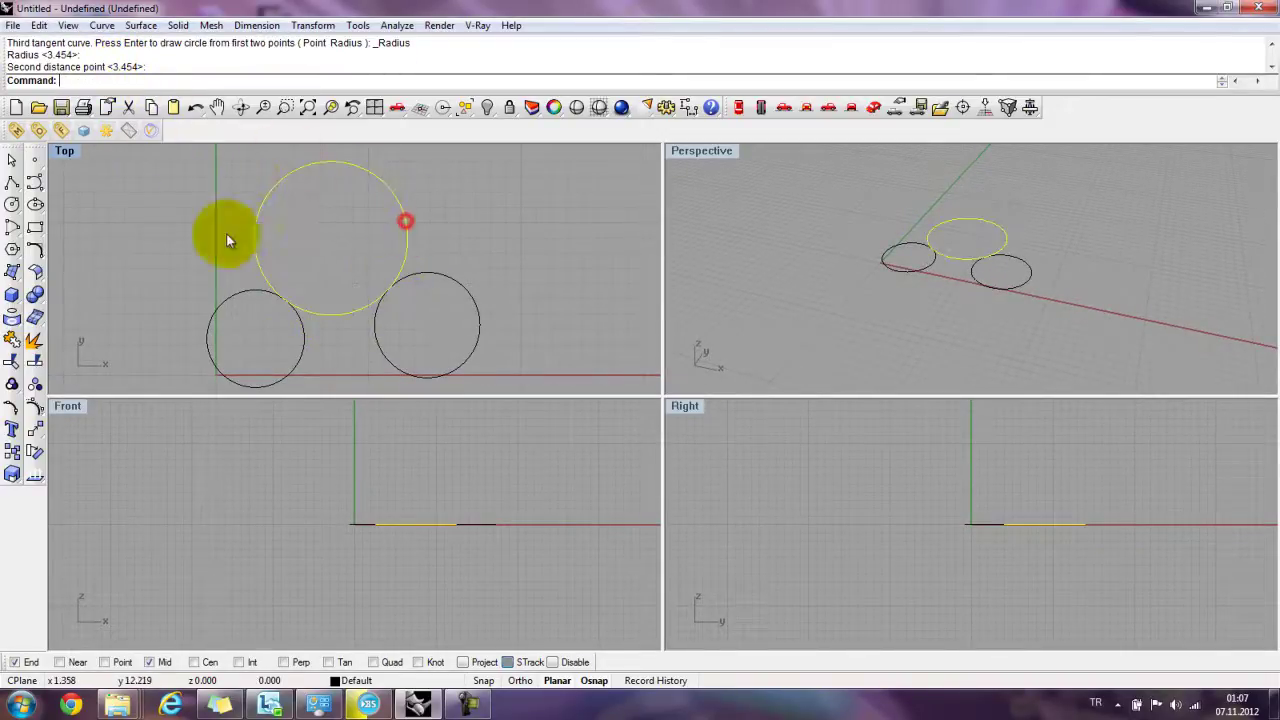
key(Delete)
key(Return)
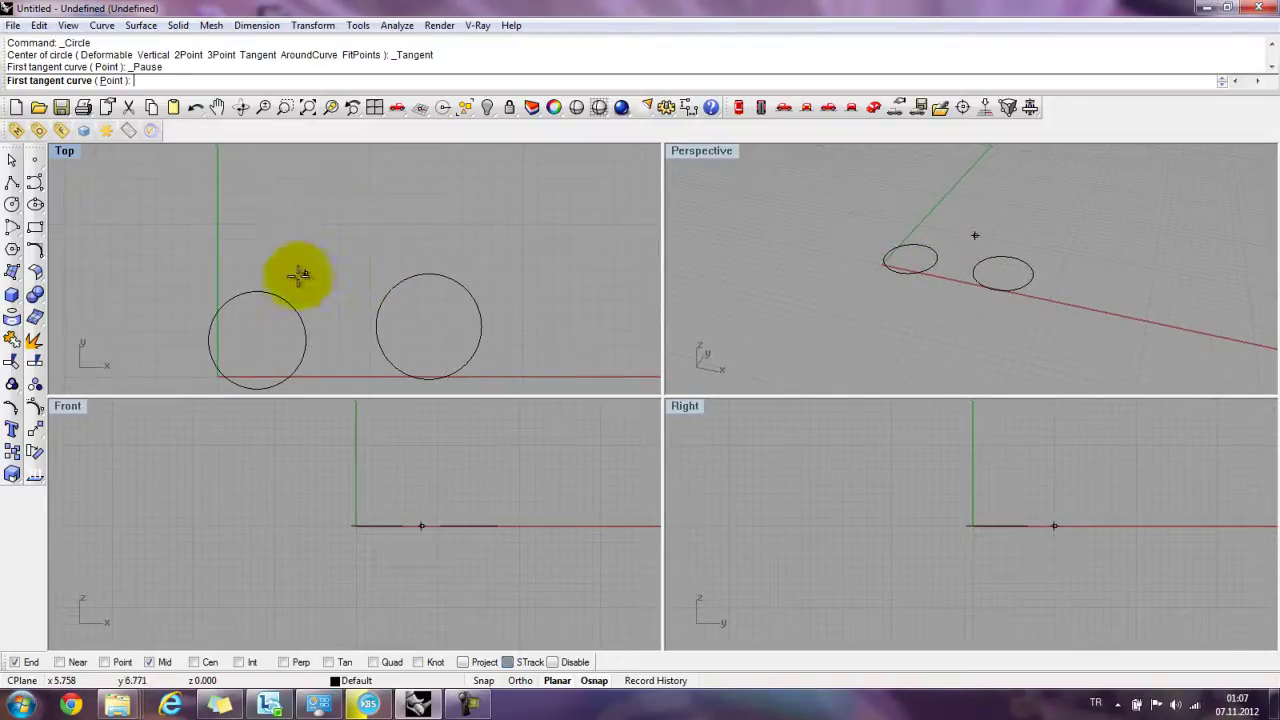
click(274, 292)
click(391, 285)
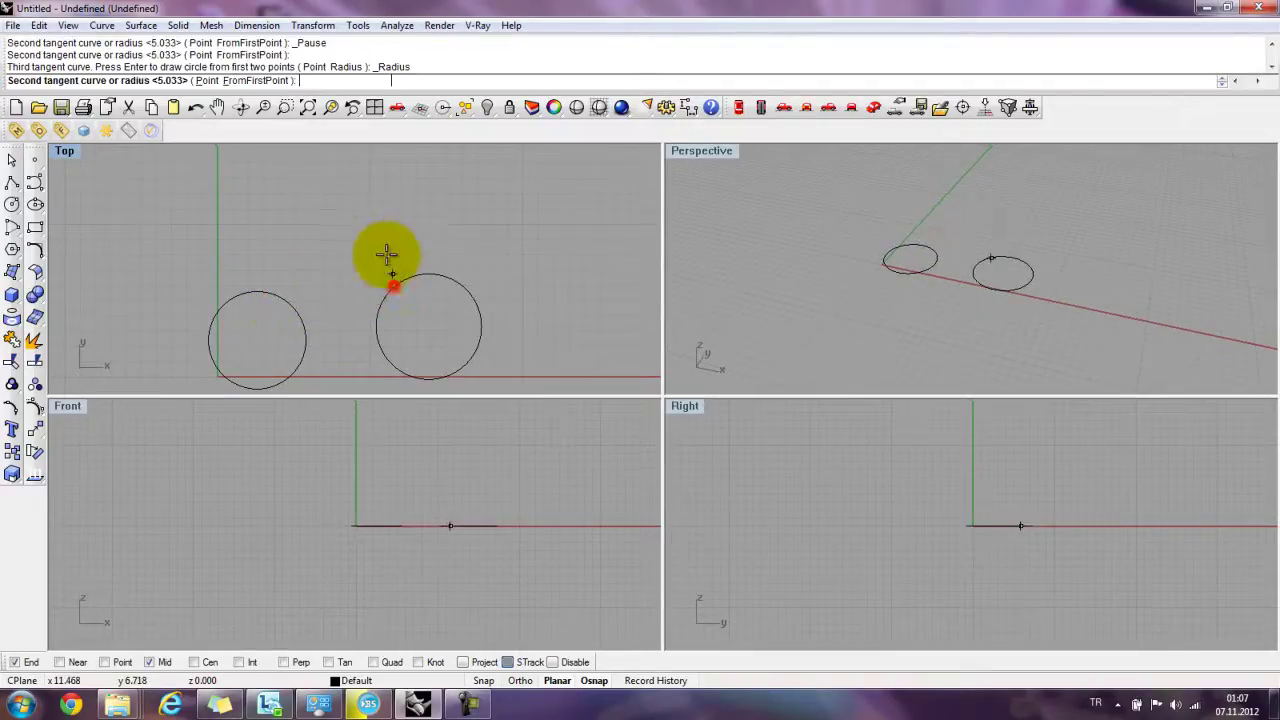
text(5)
key(Return)
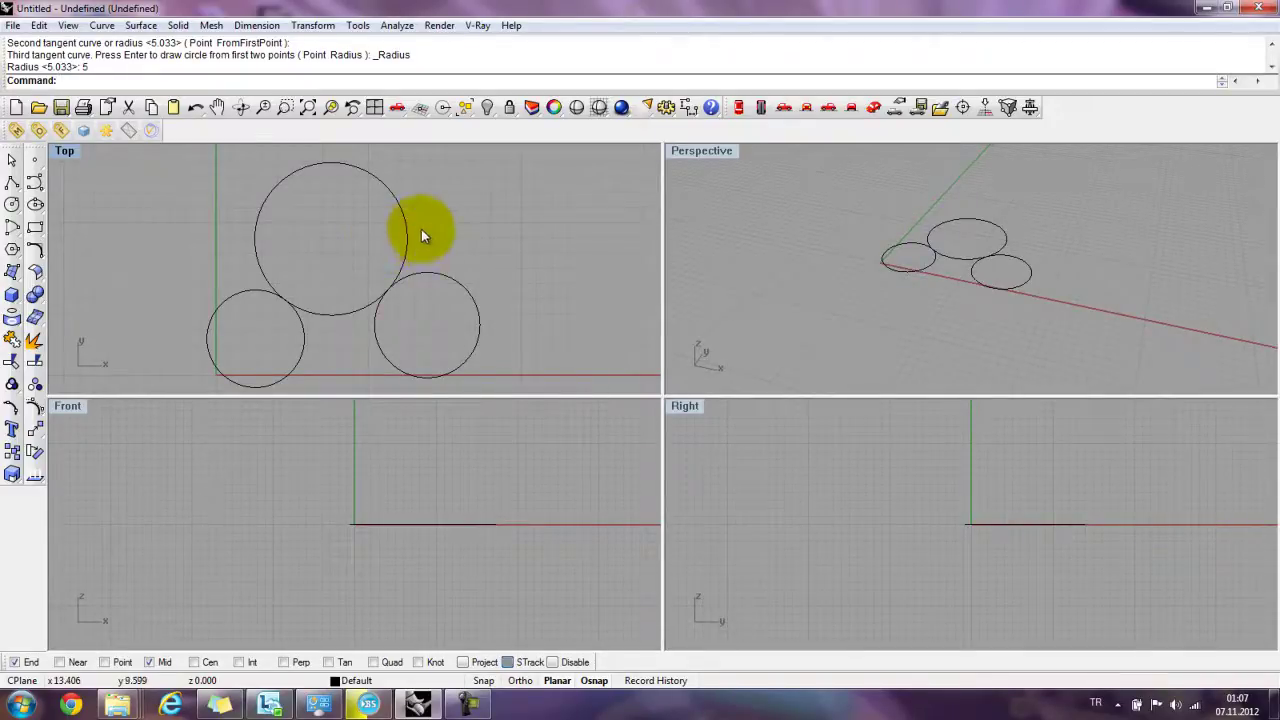
- Delete all three circles from the Top viewport
key(Down)
key(Down)
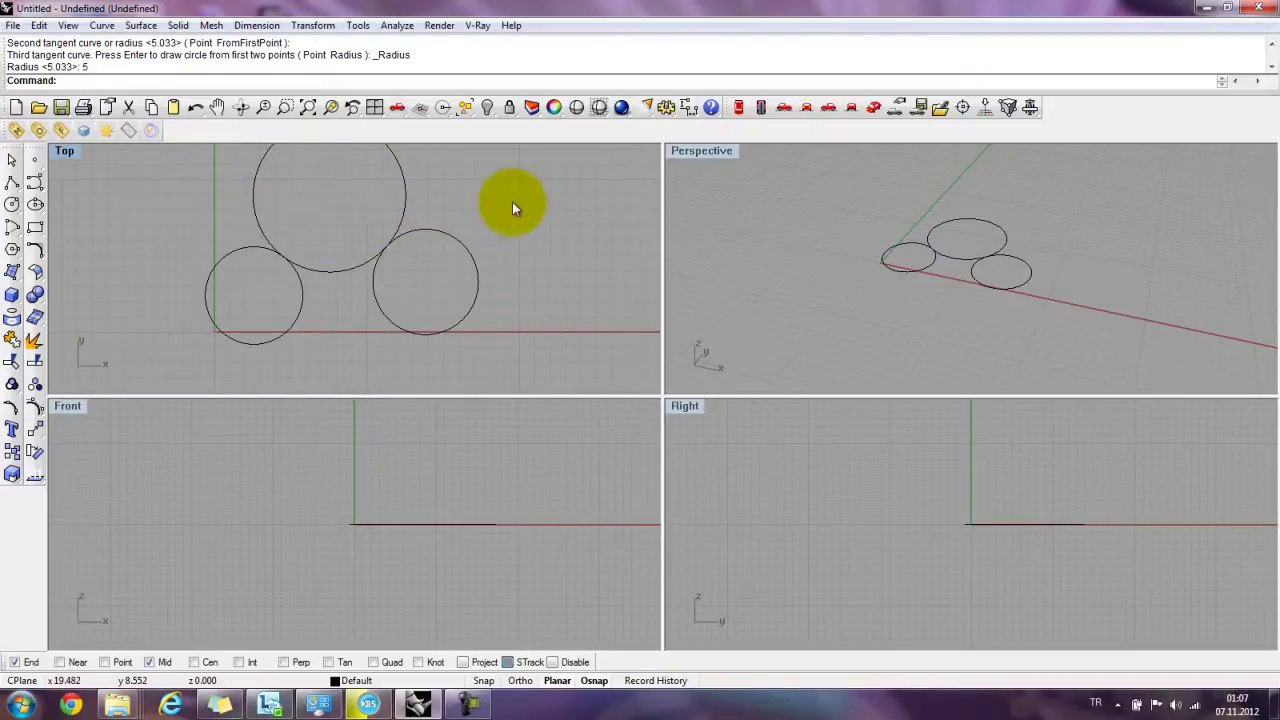
drag(512, 202, 206, 328)
key(Delete)
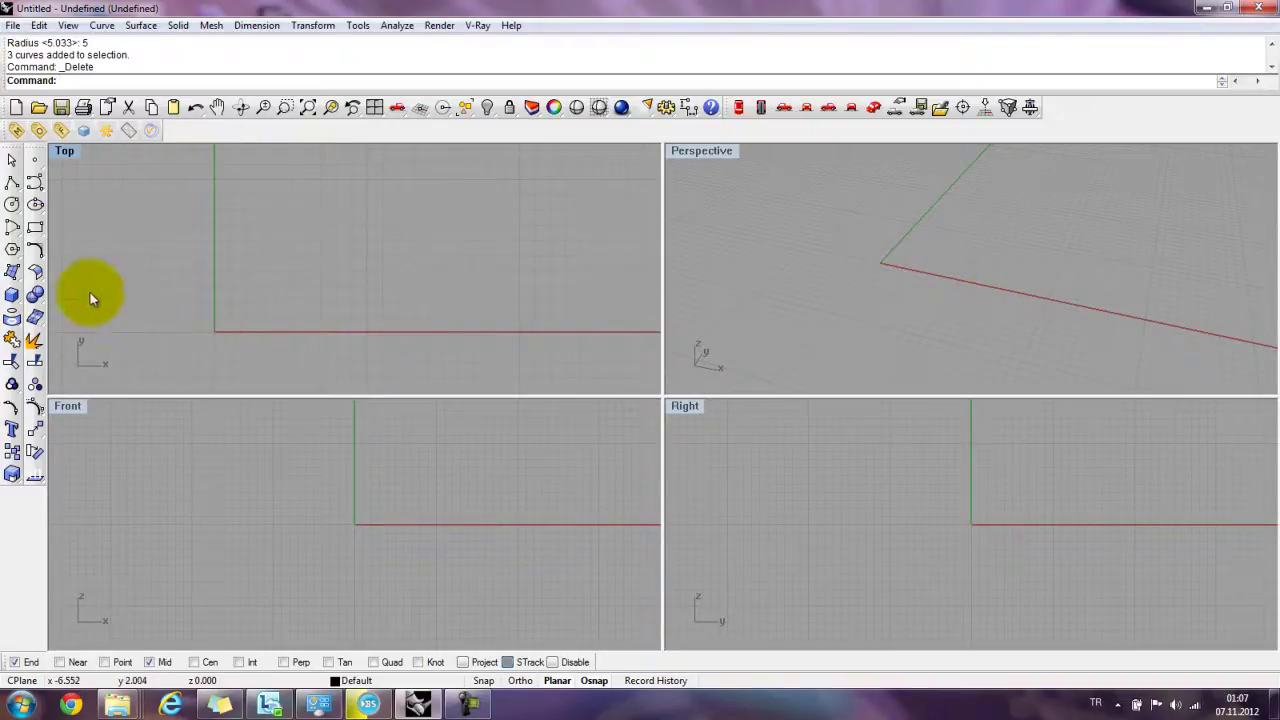
- Draw two separate slanted polyline segments about 11 units long in the Top viewport, converging toward the X axis like an open V
click(12, 182)
click(171, 194)
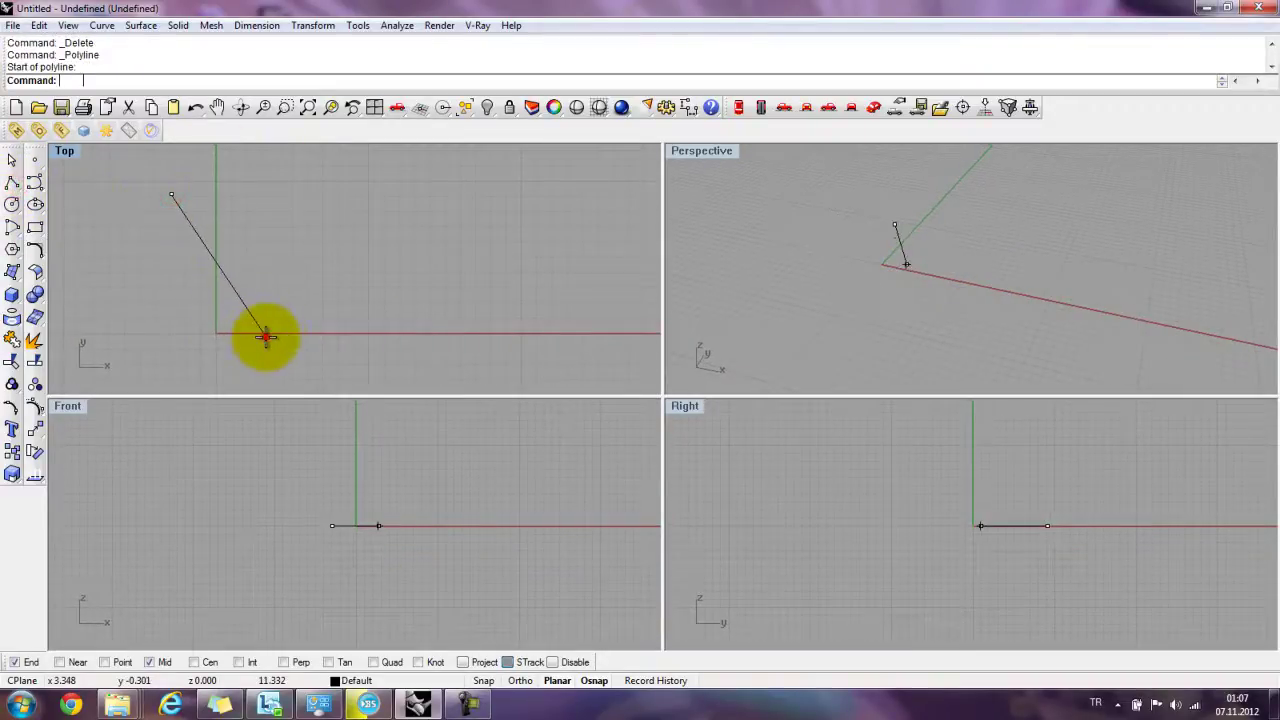
click(265, 335)
key(Return)
key(Return)
click(373, 335)
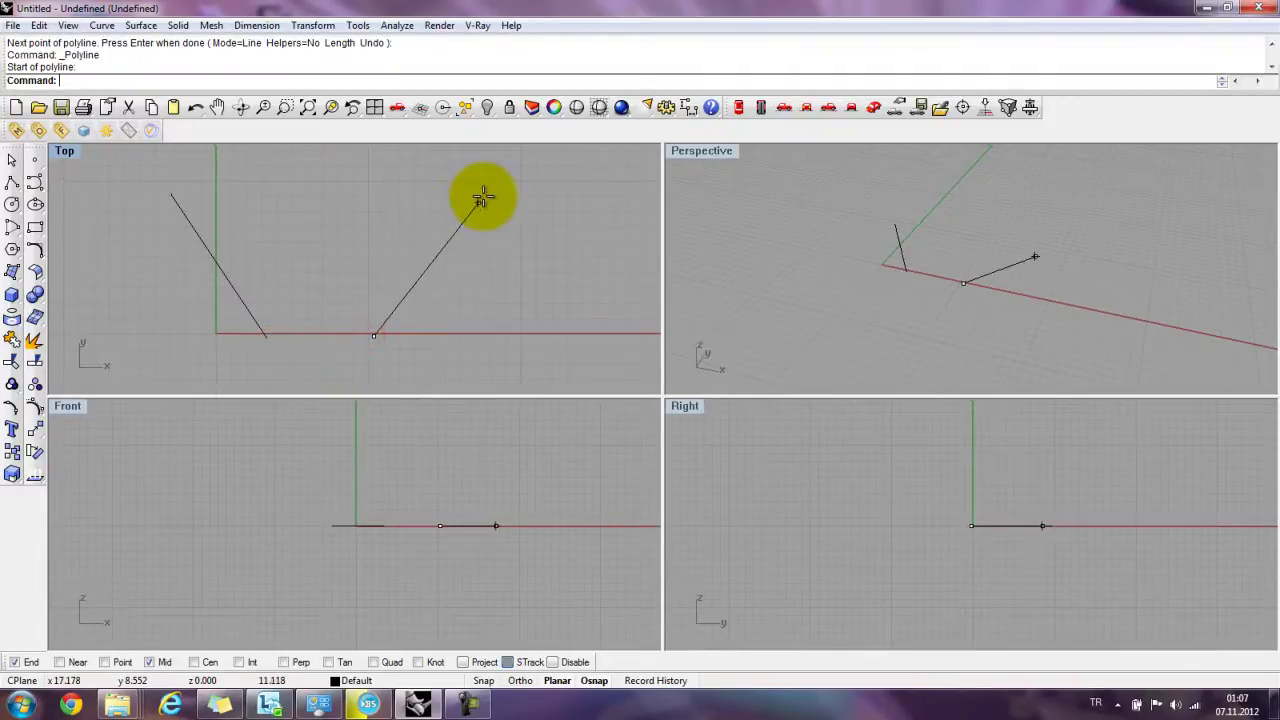
click(482, 196)
right_click(482, 196)
- Draw a Tangent, Tangent, Radius circle touching both slanted lines with a radius of 8
click(14, 206)
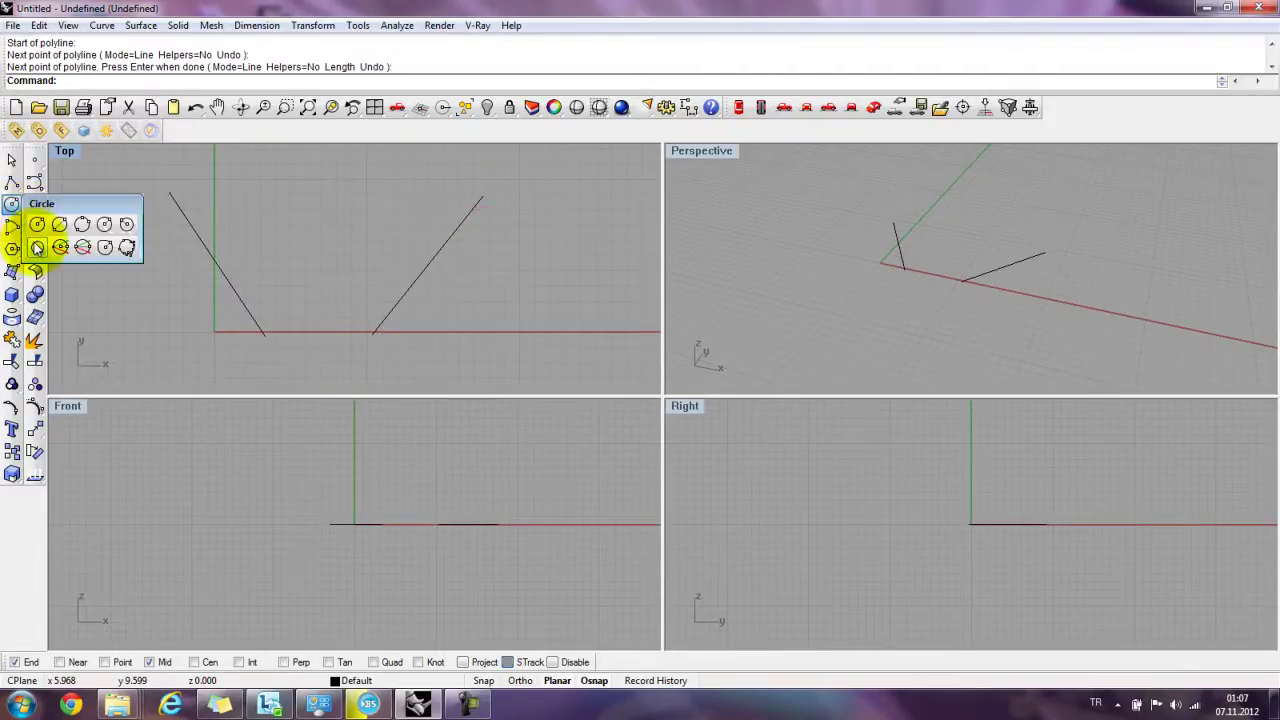
click(137, 249)
click(10, 207)
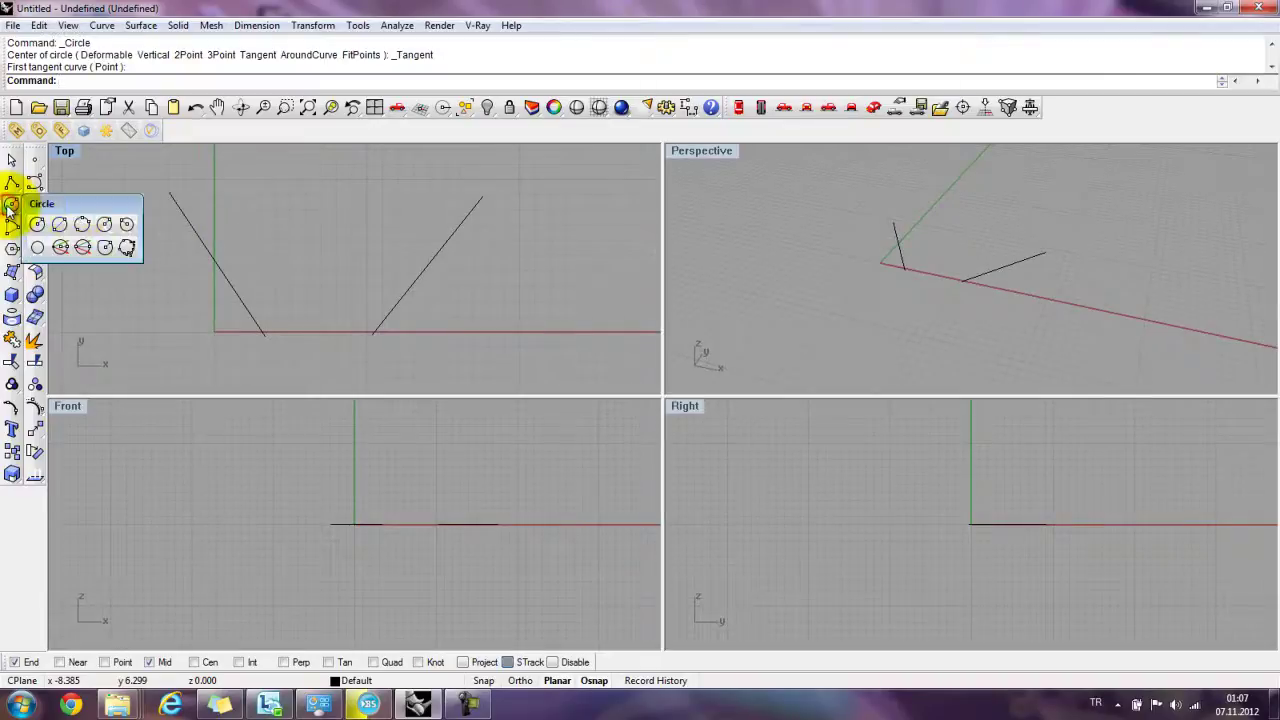
click(128, 223)
click(205, 240)
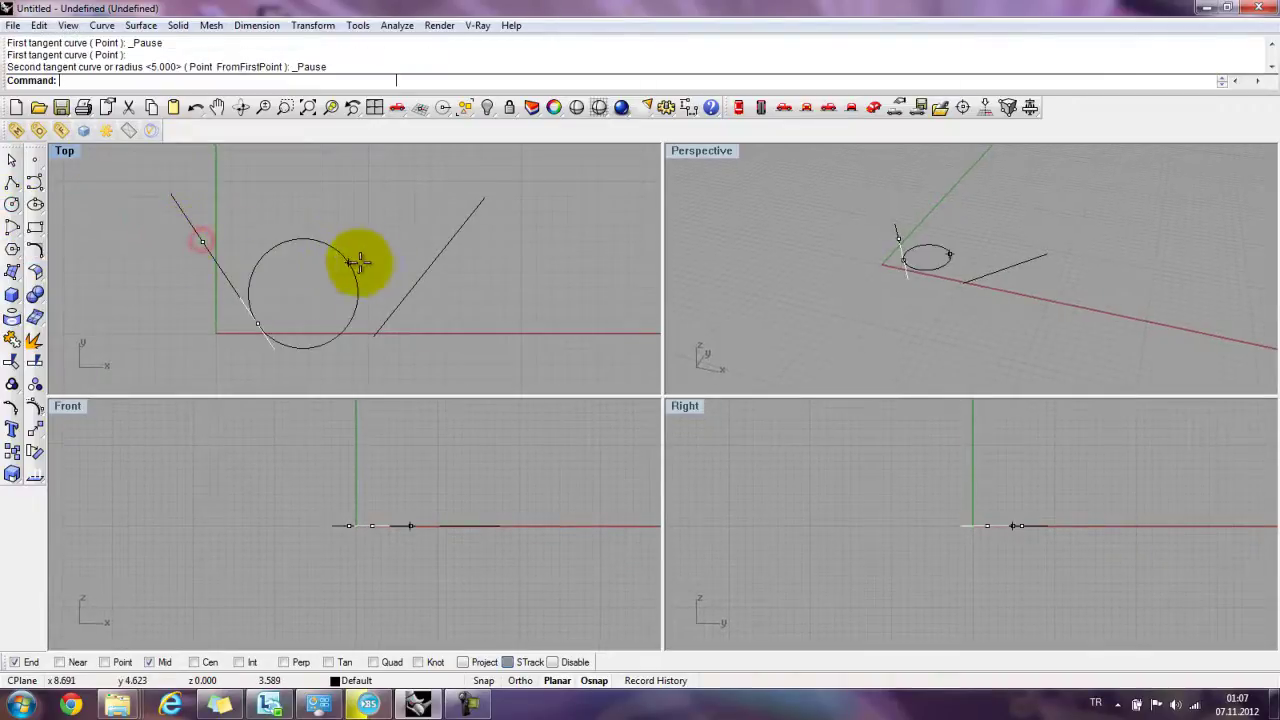
click(411, 267)
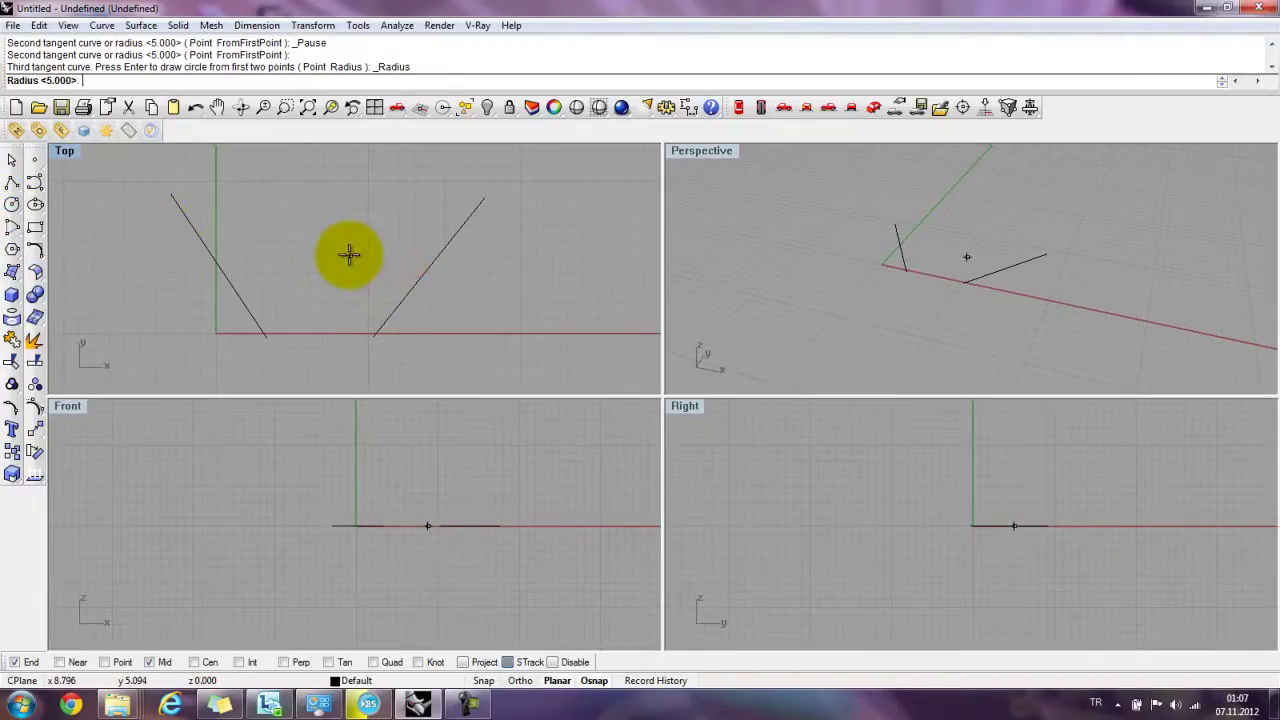
key(Return)
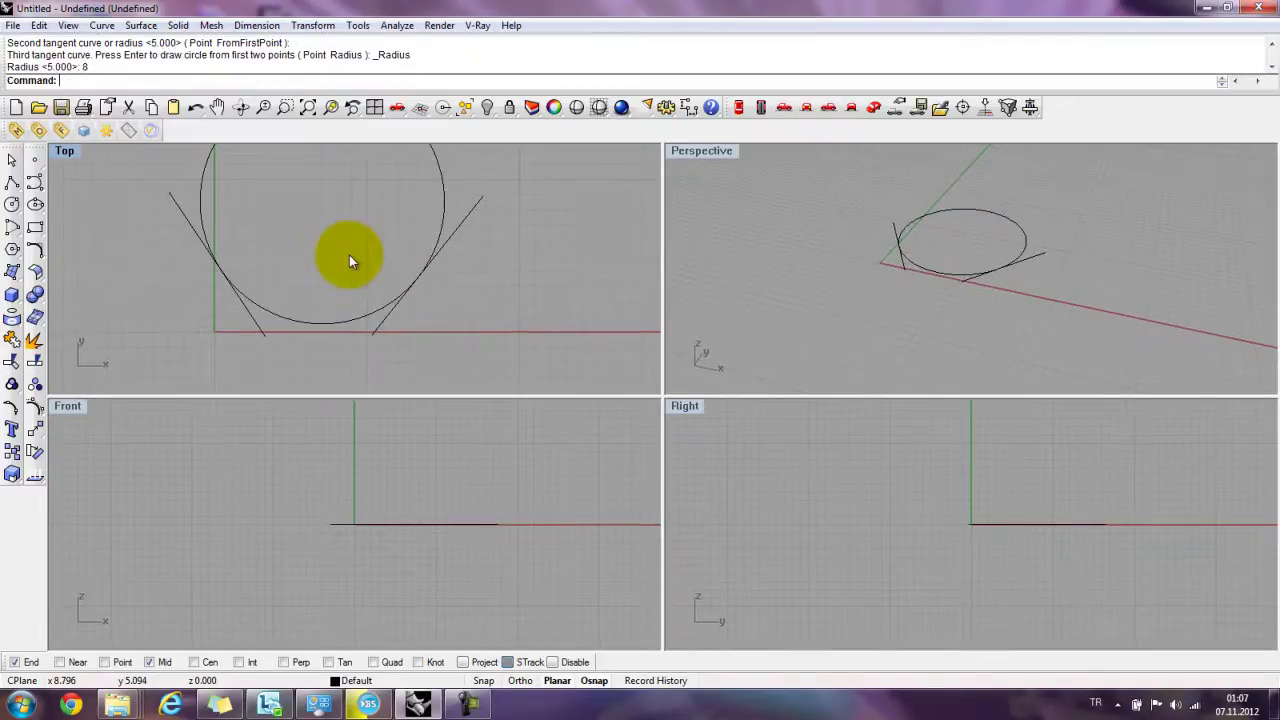
- Delete the two slanted lines together with their tangent circle
scroll(346, 257, down, 3)
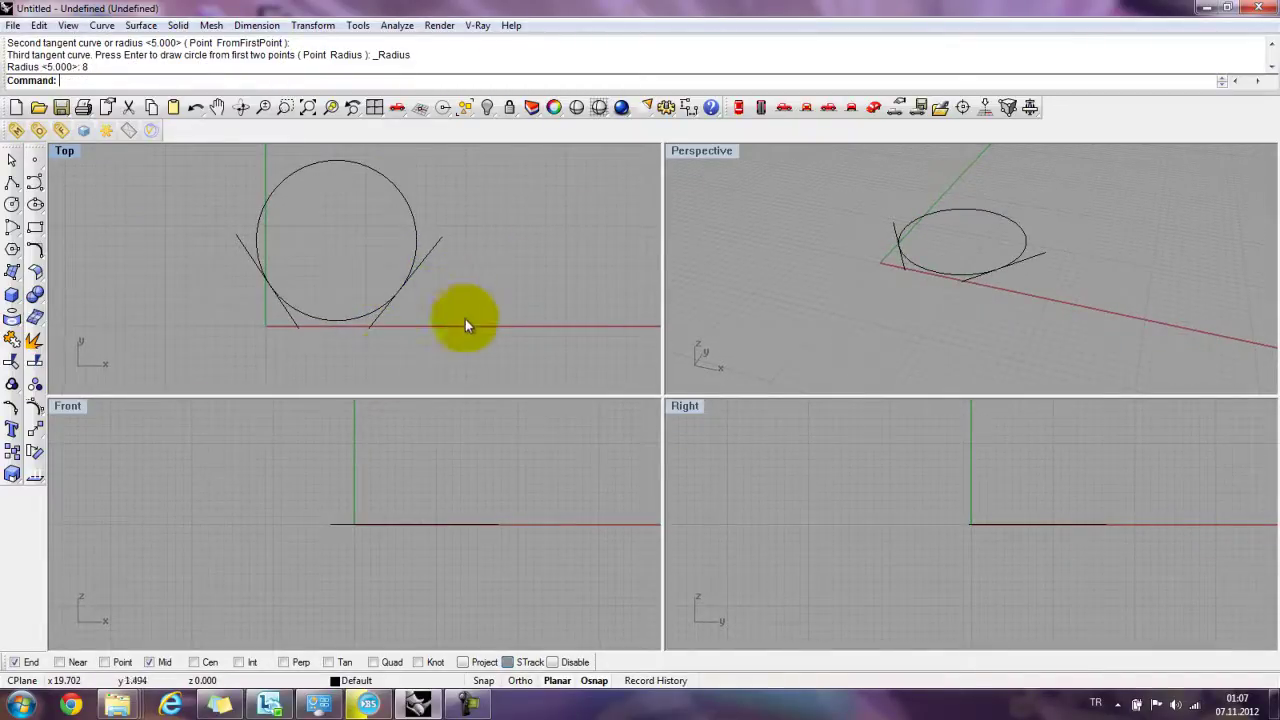
drag(465, 325, 215, 285)
key(Delete)
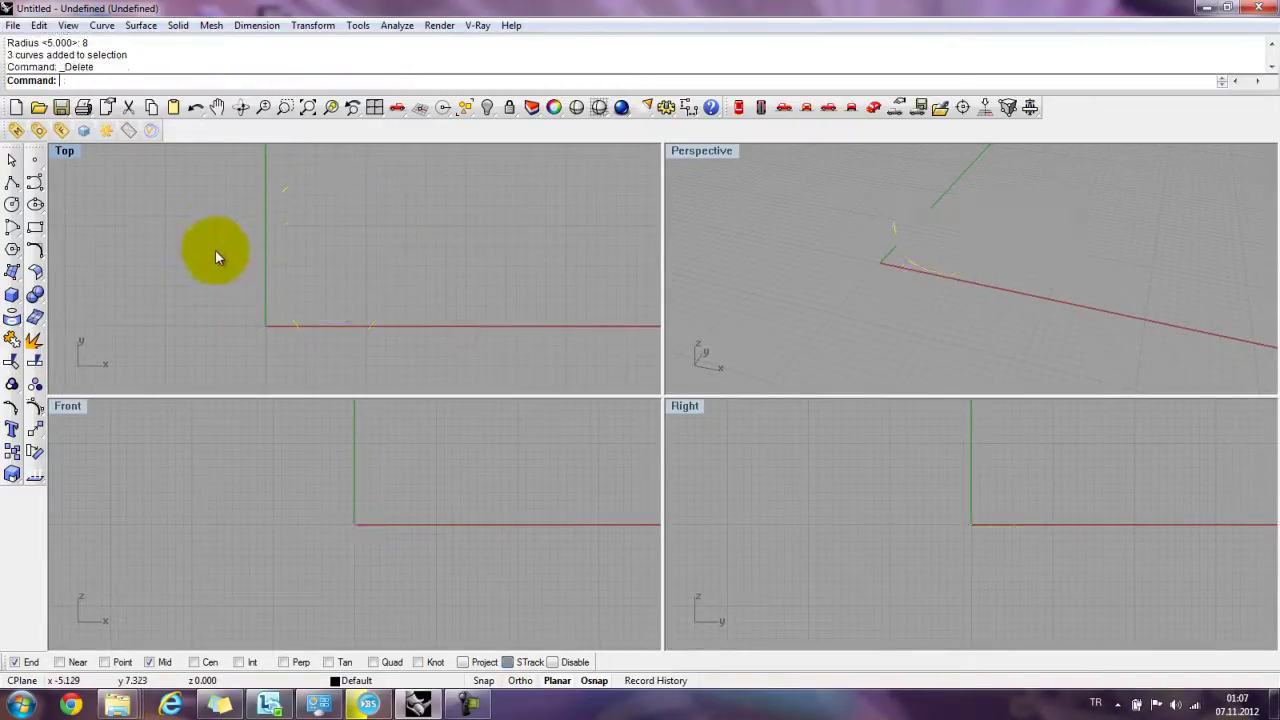
- Draw three separate centre-radius circles in a triangular arrangement in the Top viewport, with radii of about 6.7, 6.8 and 8.9
click(12, 206)
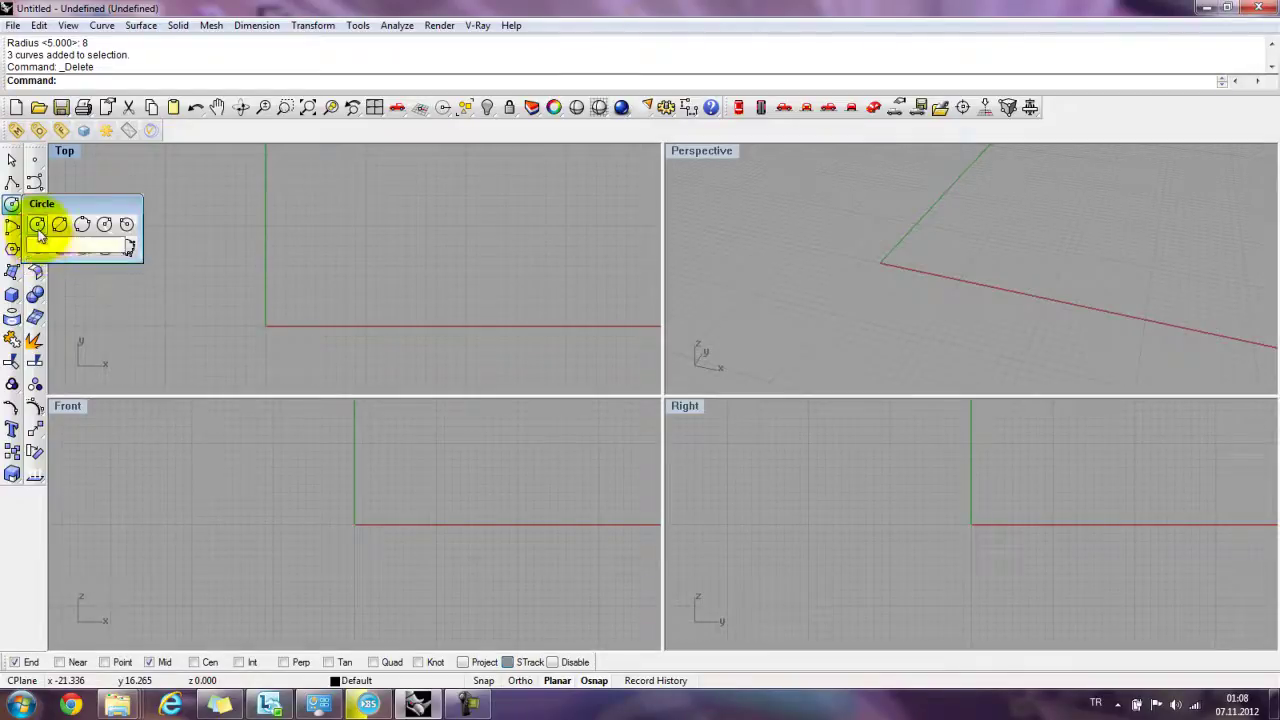
click(37, 224)
click(204, 296)
click(268, 286)
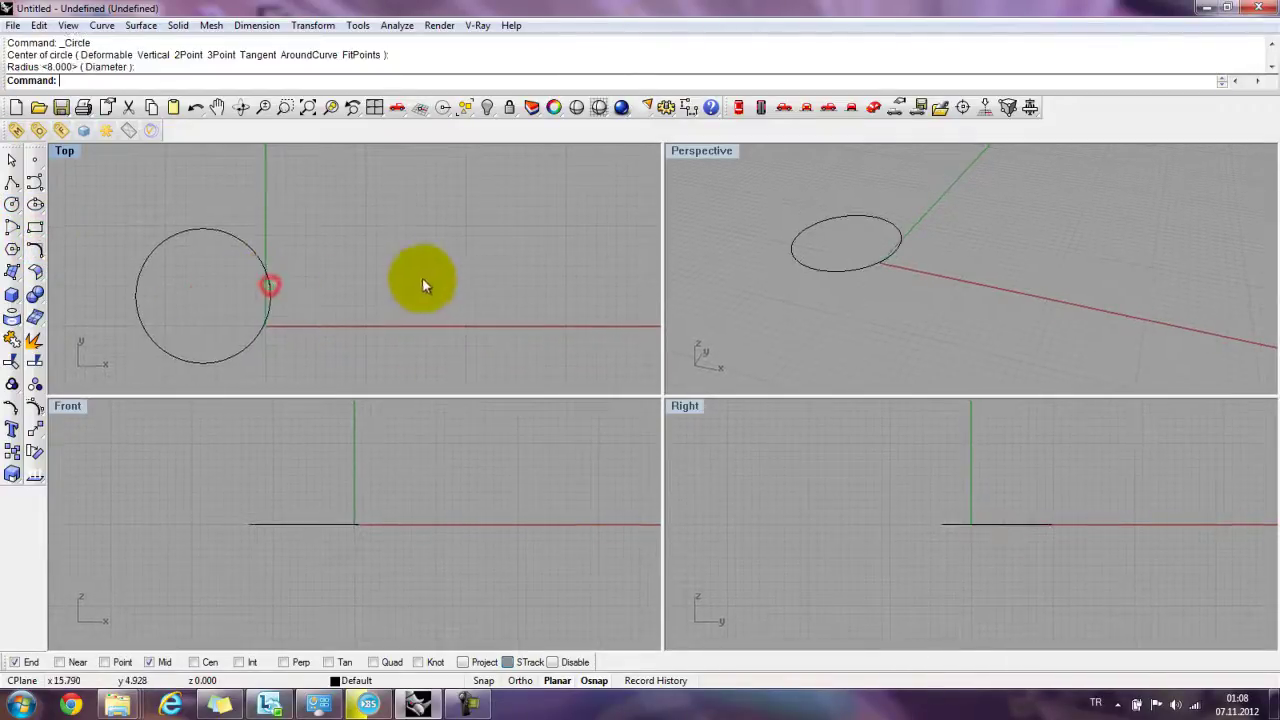
key(Return)
click(460, 257)
click(500, 309)
key(Return)
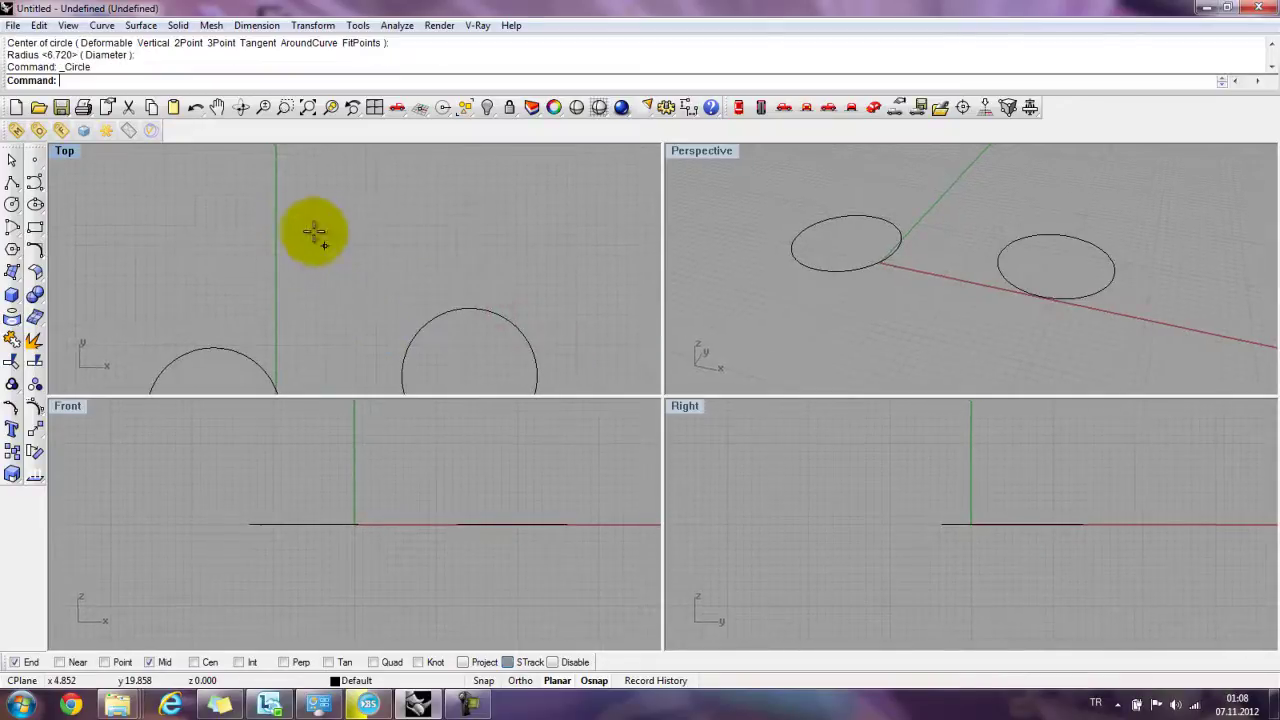
click(313, 227)
click(376, 163)
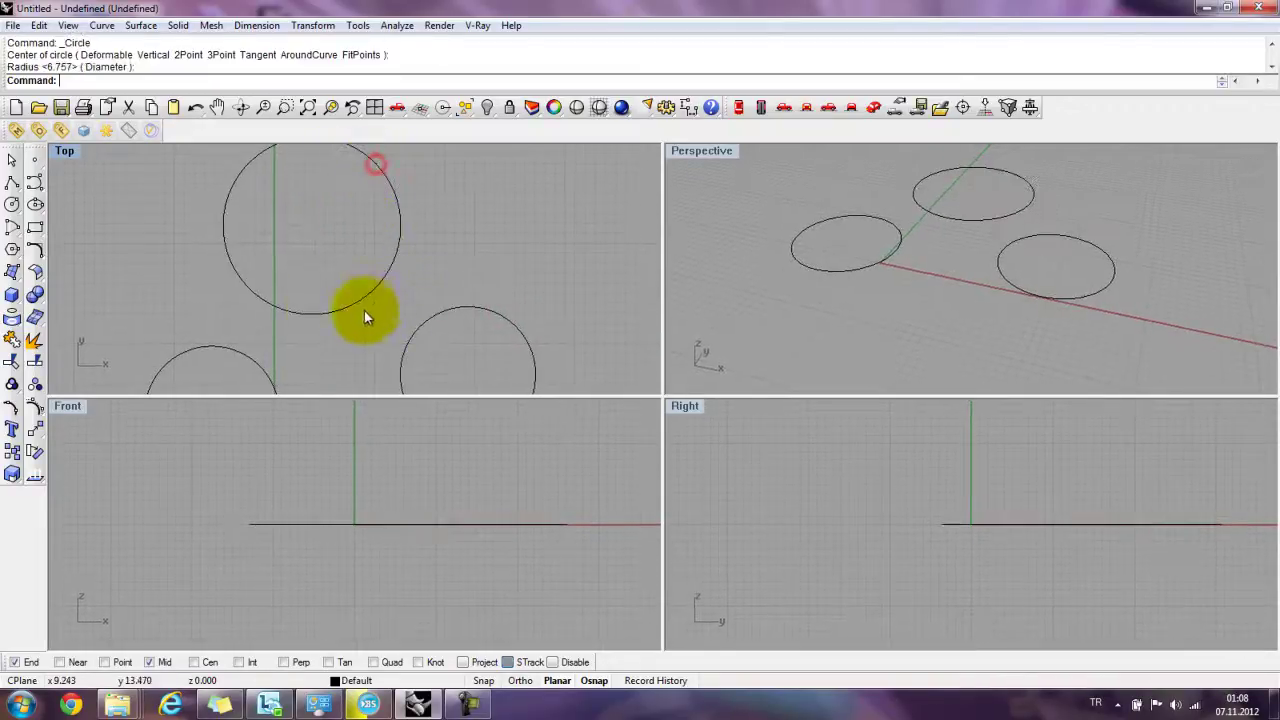
- Draw a circle between the three circles that is tangent to the large one and the two smaller ones
drag(18, 210, 49, 229)
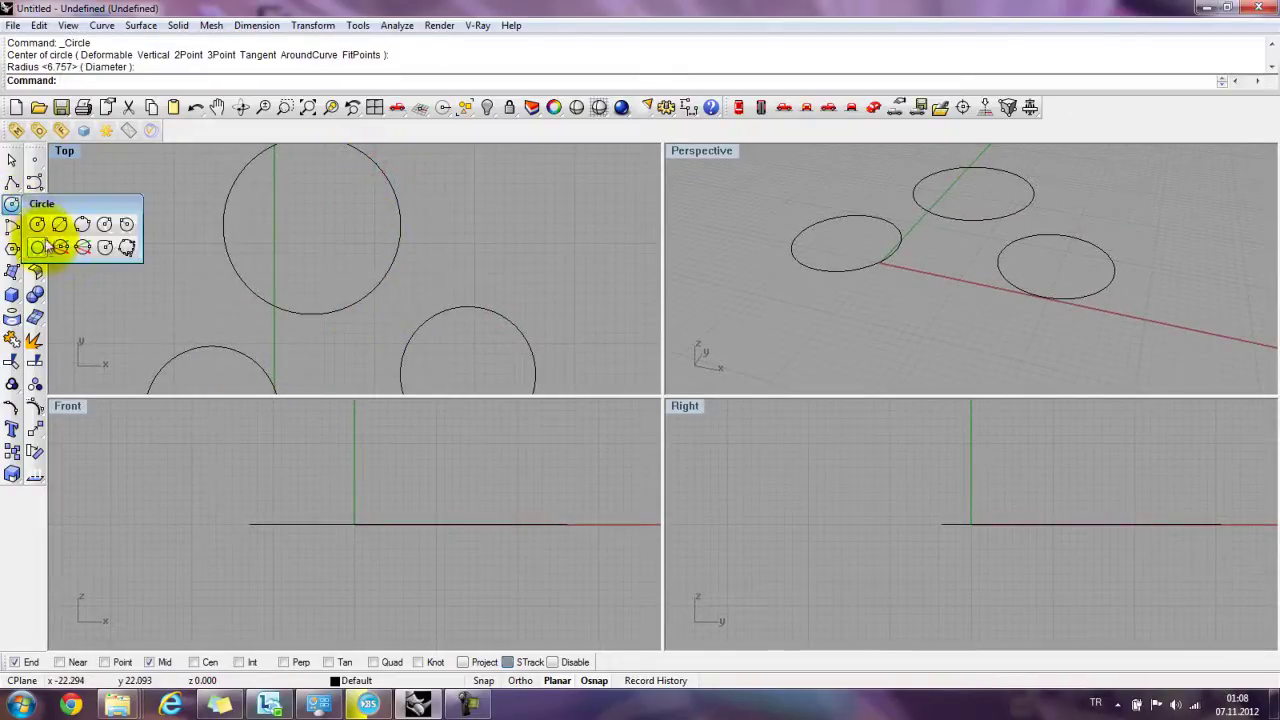
click(50, 246)
click(316, 319)
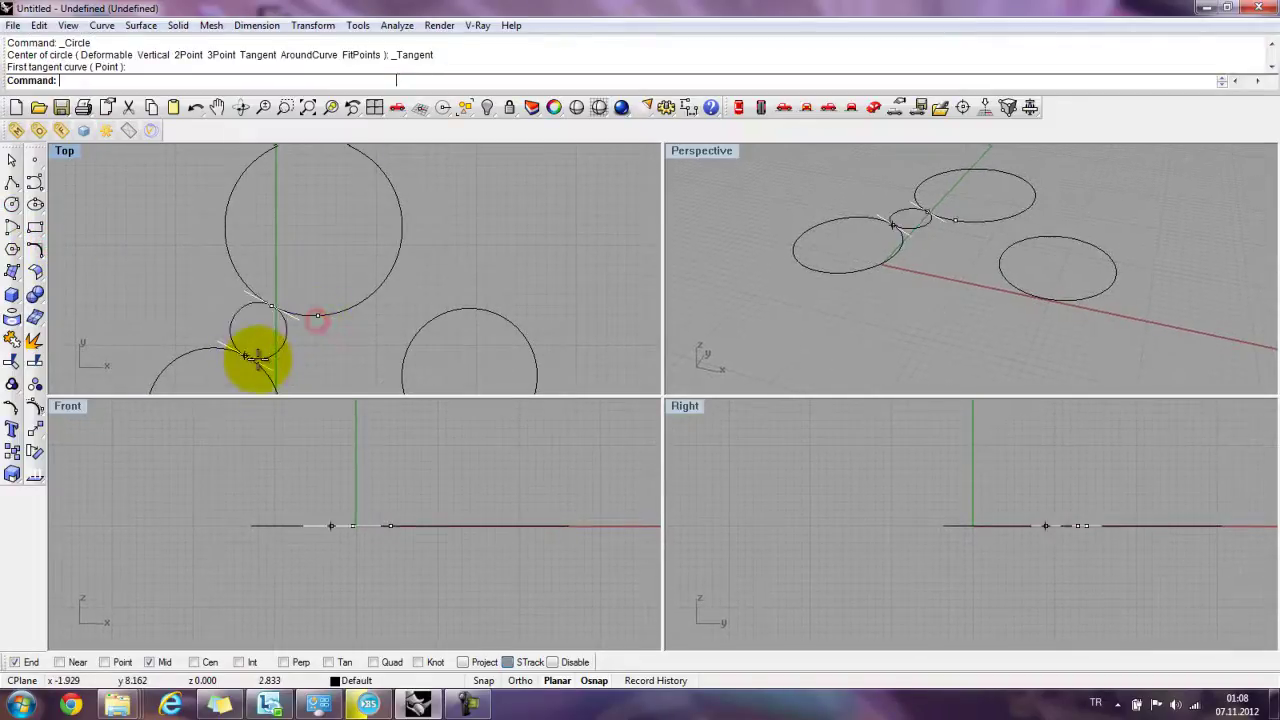
click(397, 352)
key(Return)
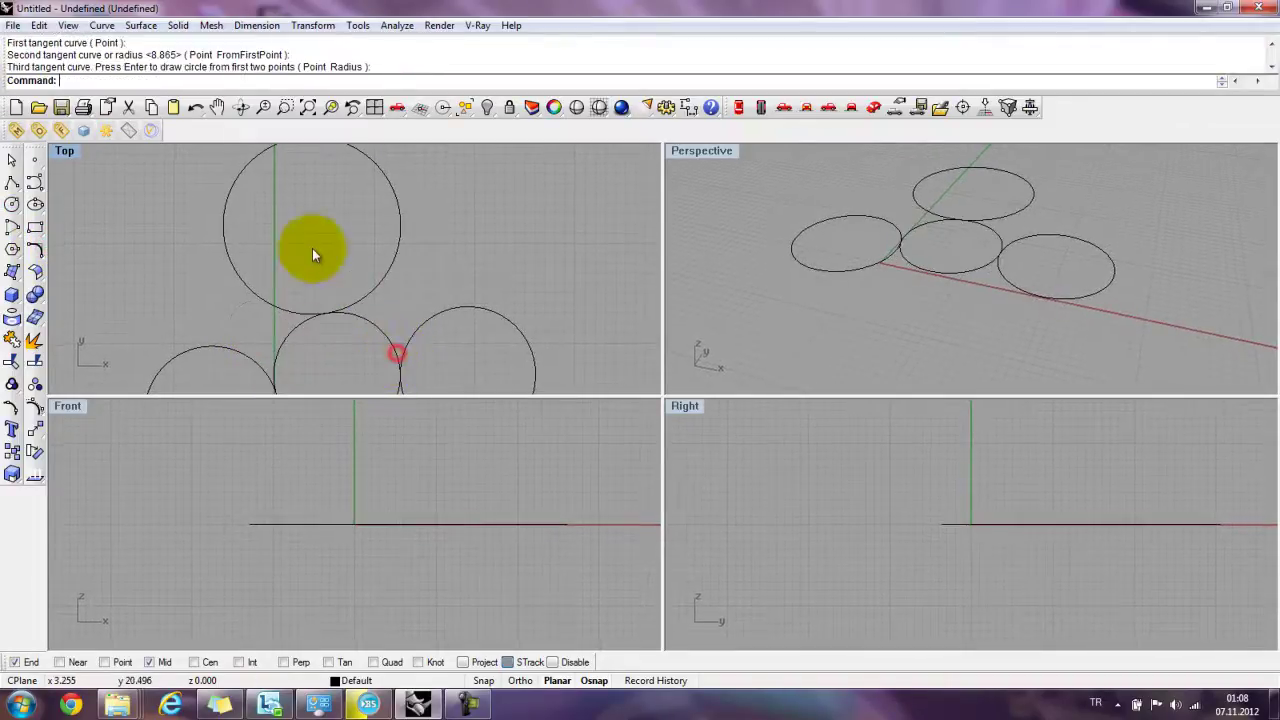
- Delete all four circles and bring up the circle tool variants
scroll(312, 248, down, 3)
scroll(309, 240, up, 4)
right_drag(314, 243, 312, 241)
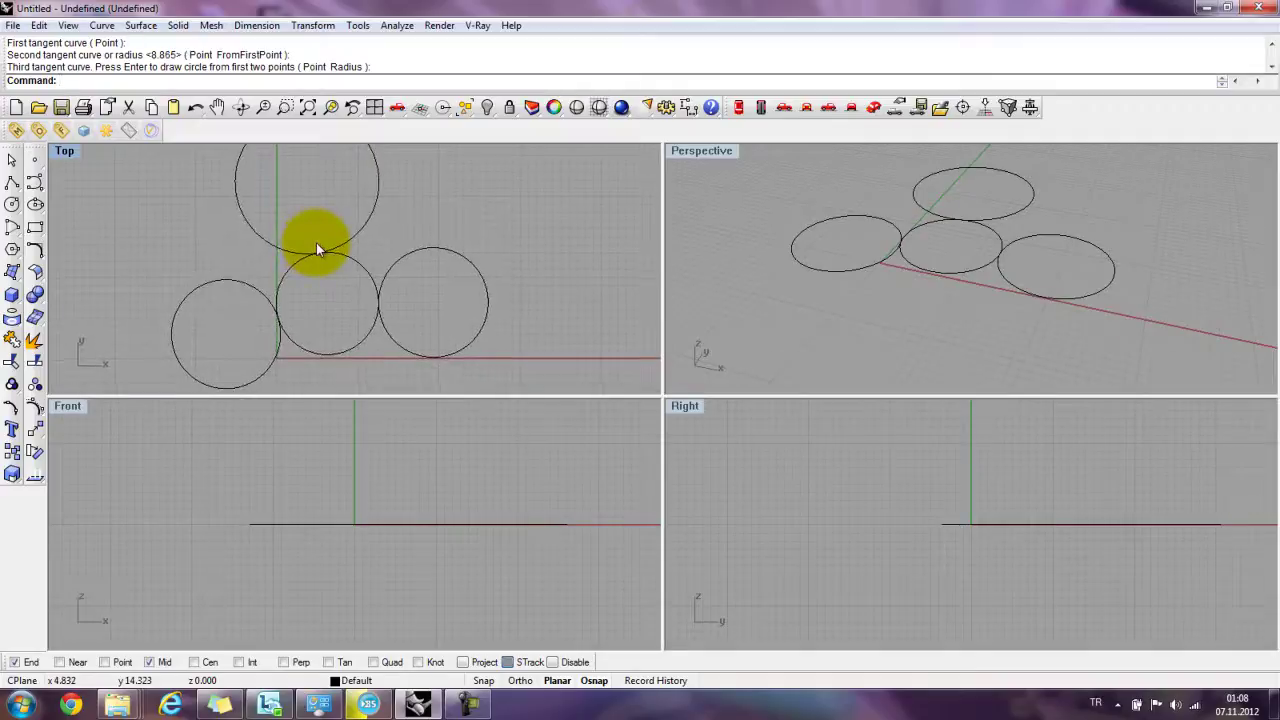
drag(422, 323, 217, 243)
key(Delete)
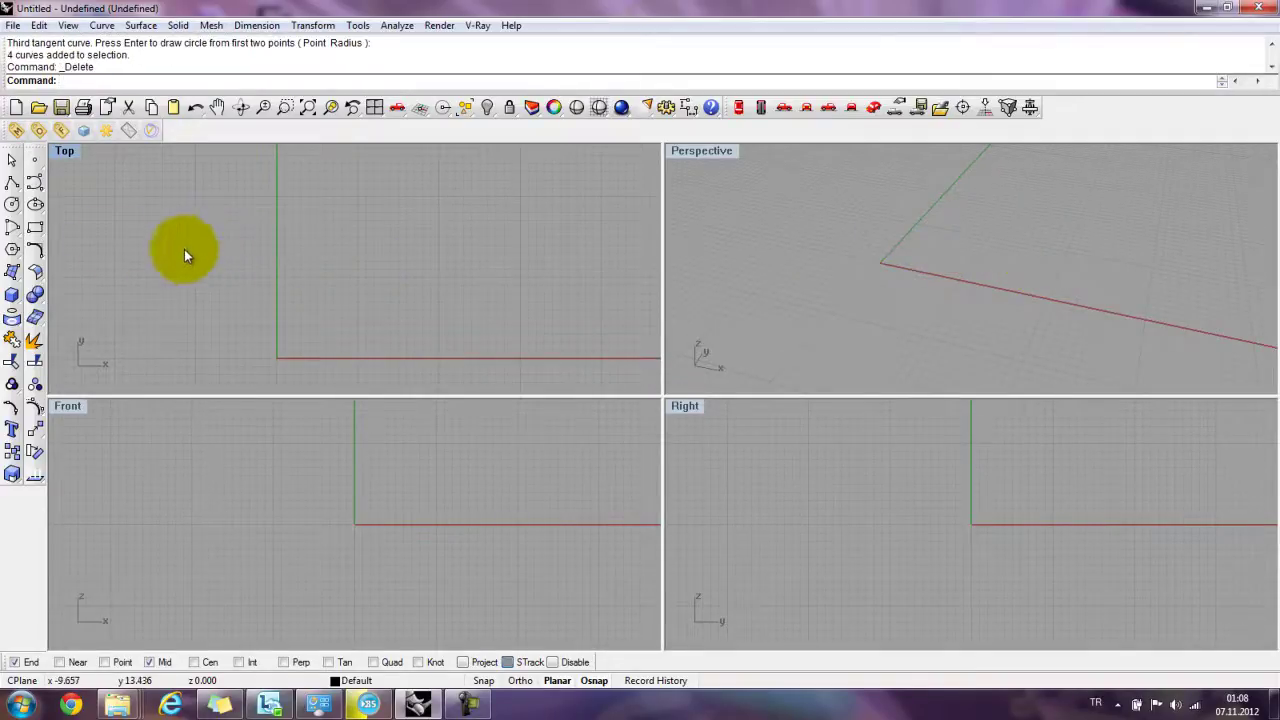
click(17, 215)
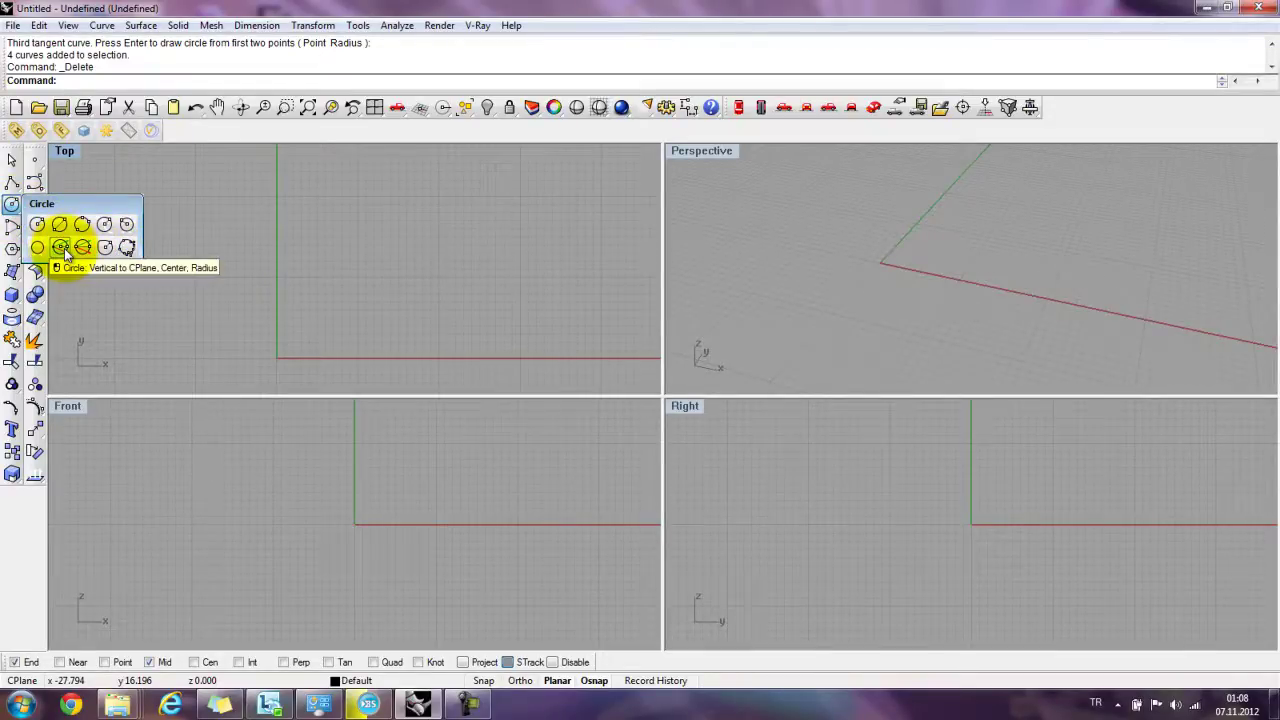
- Draw a centre-radius circle vertical to the construction plane, centred on the y axis in the Top viewport, with a radius of about 11.5
click(60, 247)
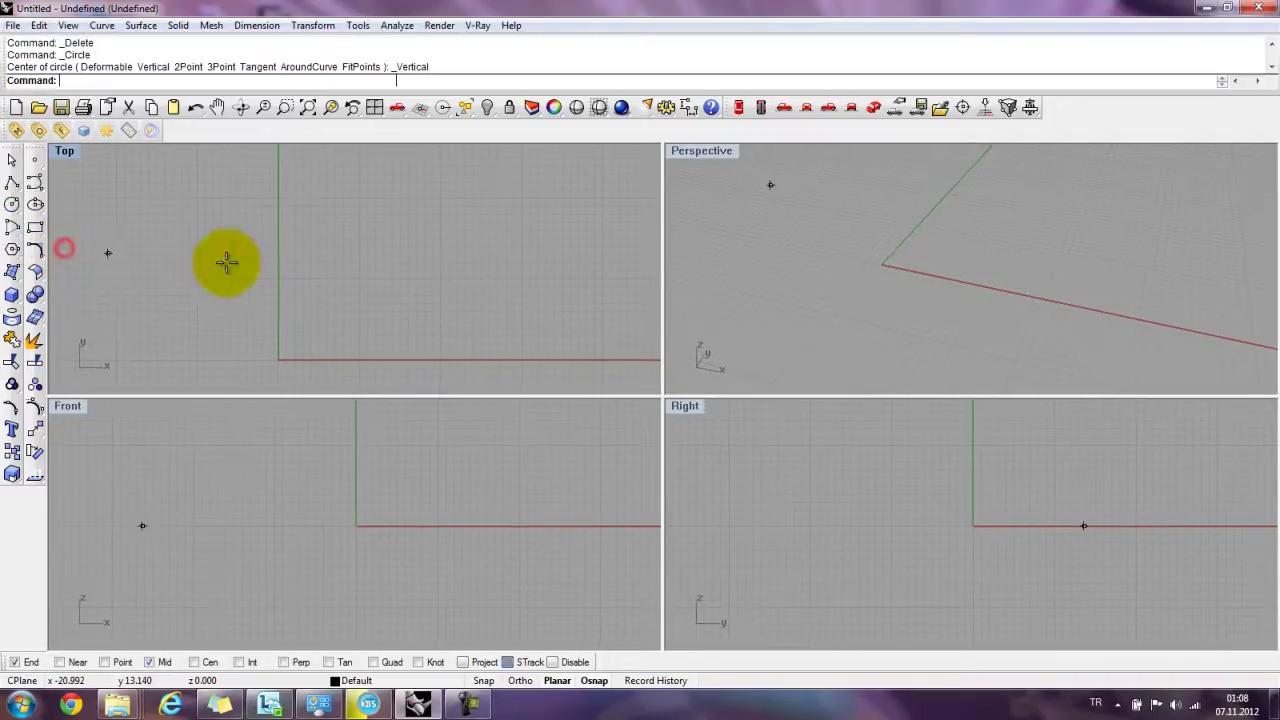
click(277, 263)
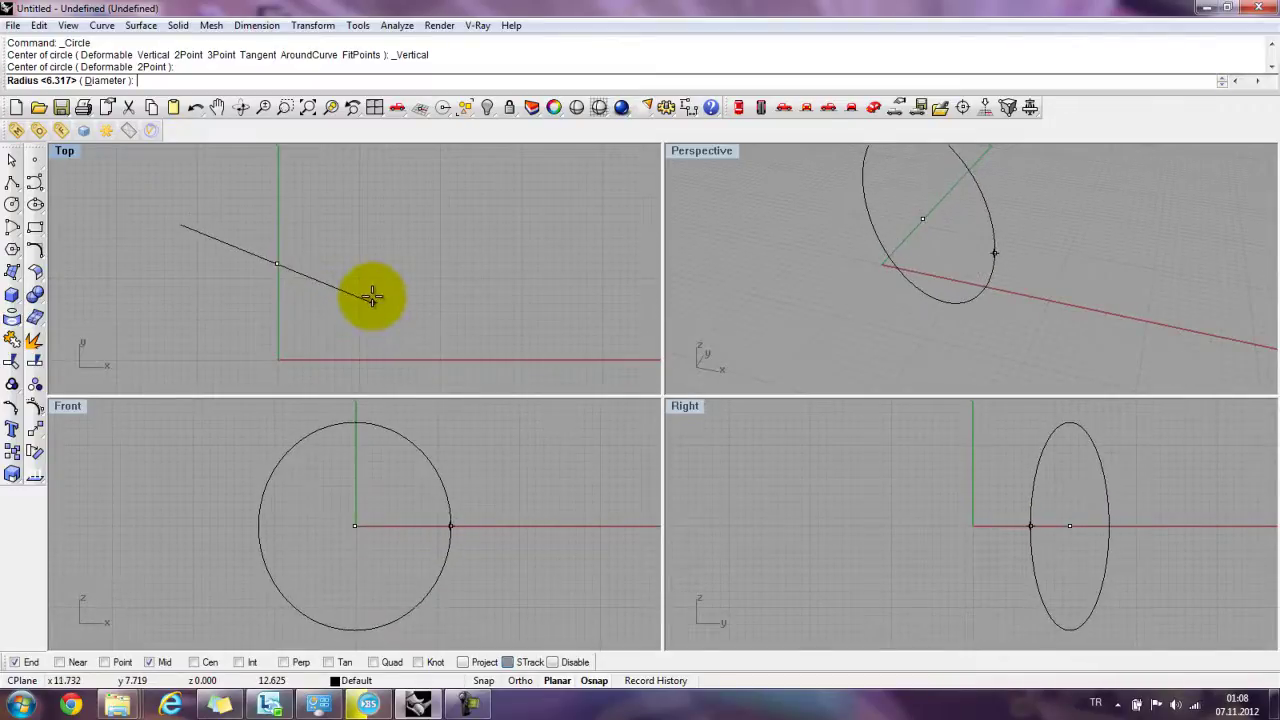
click(363, 292)
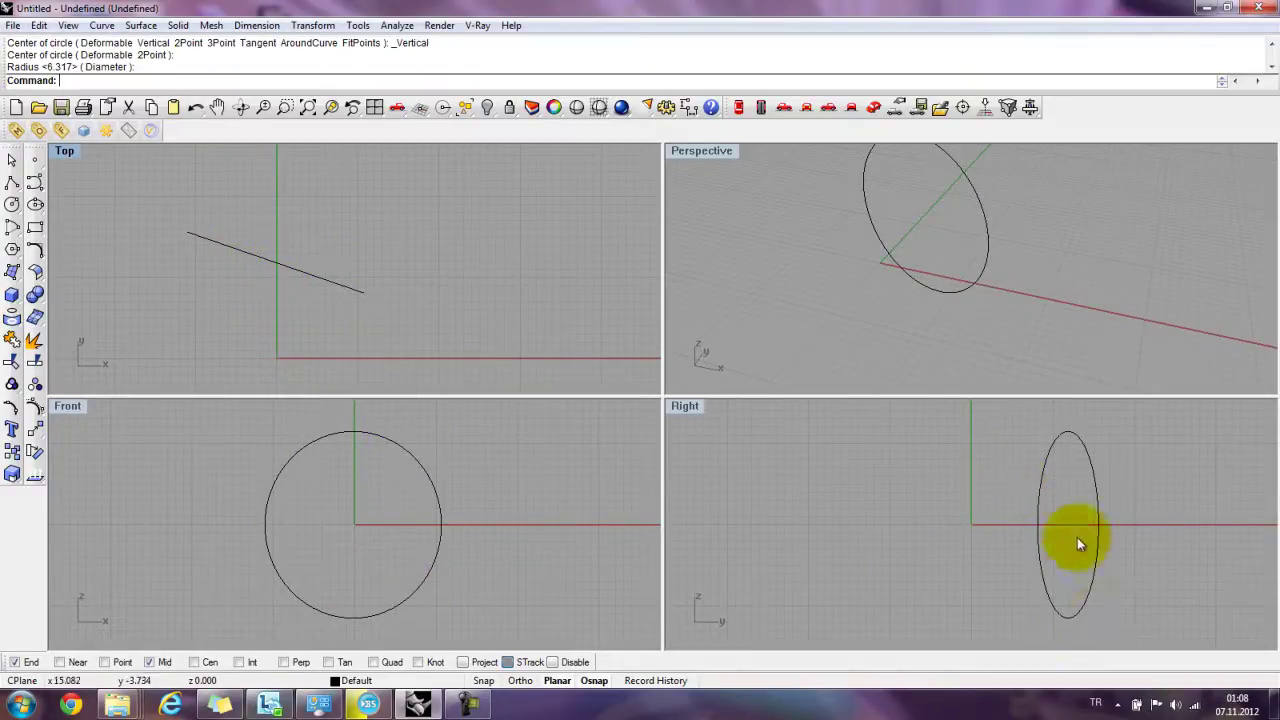
- Delete the vertical centre-radius circle from the Perspective viewport
right_drag(897, 247, 1000, 290)
click(984, 216)
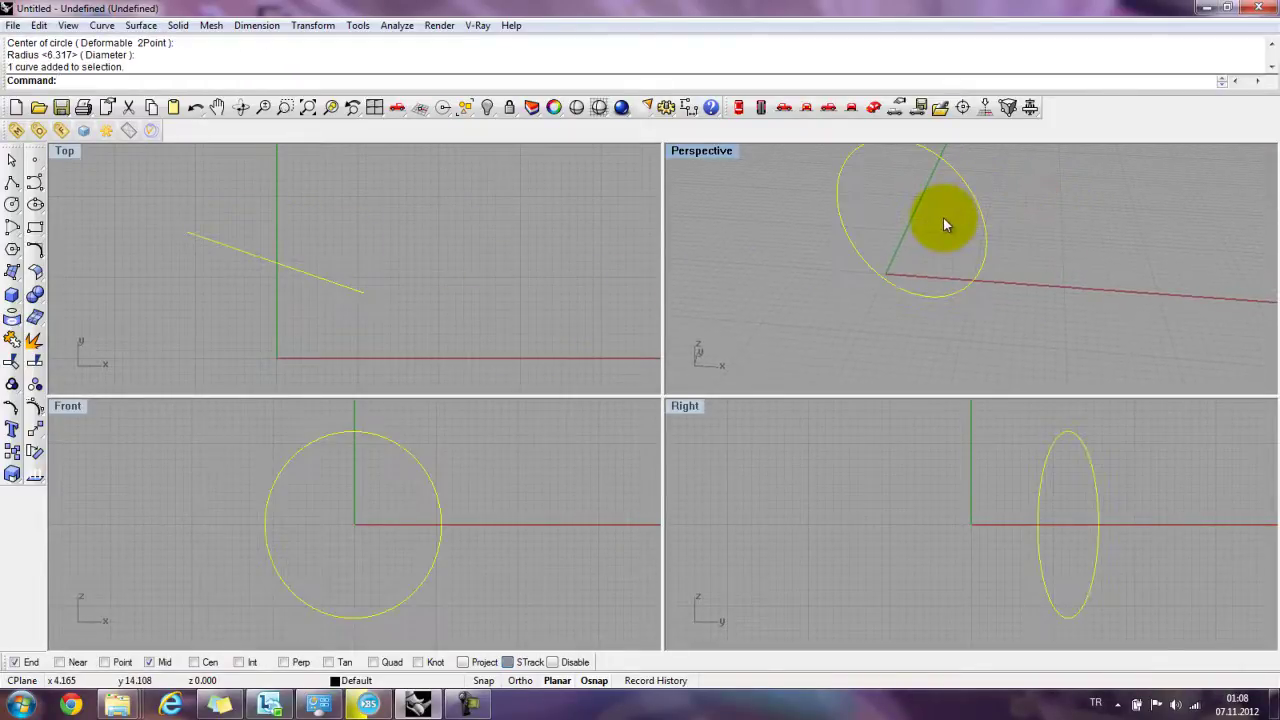
key(Delete)
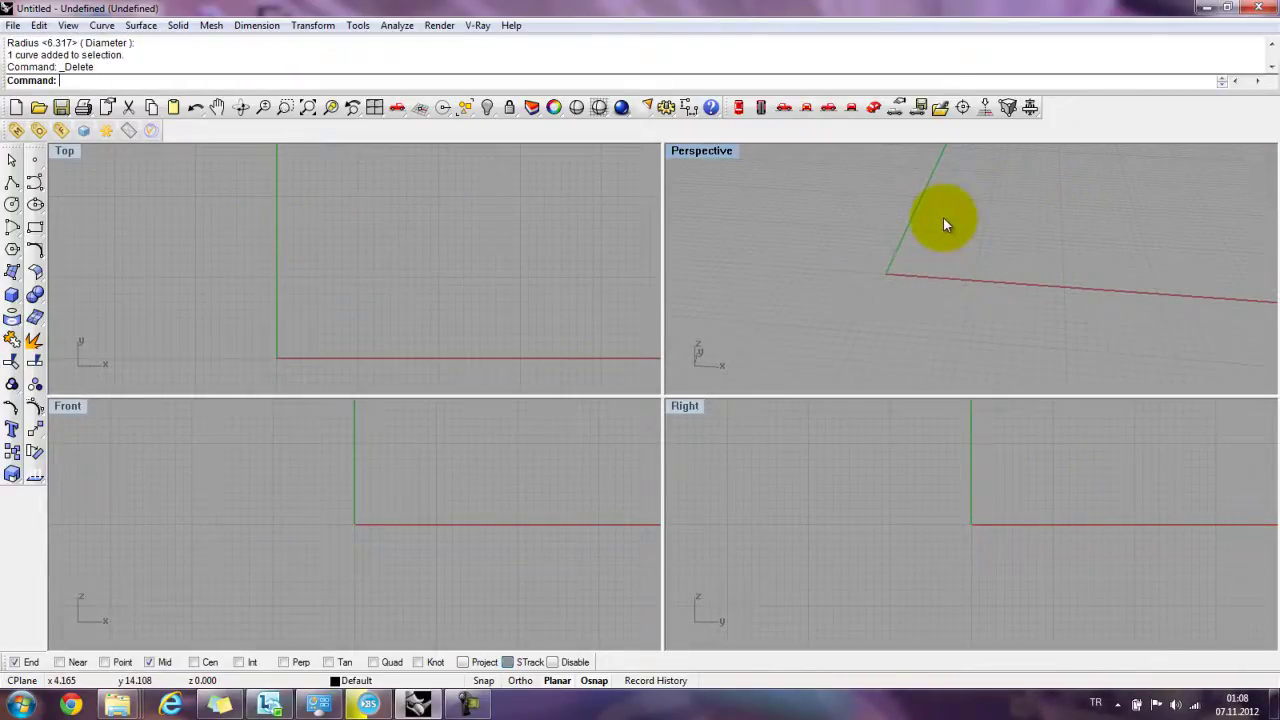
- Draw a circle vertical to the construction plane by its diameter, with a slanted diameter crossing the y axis in the Top viewport
click(22, 210)
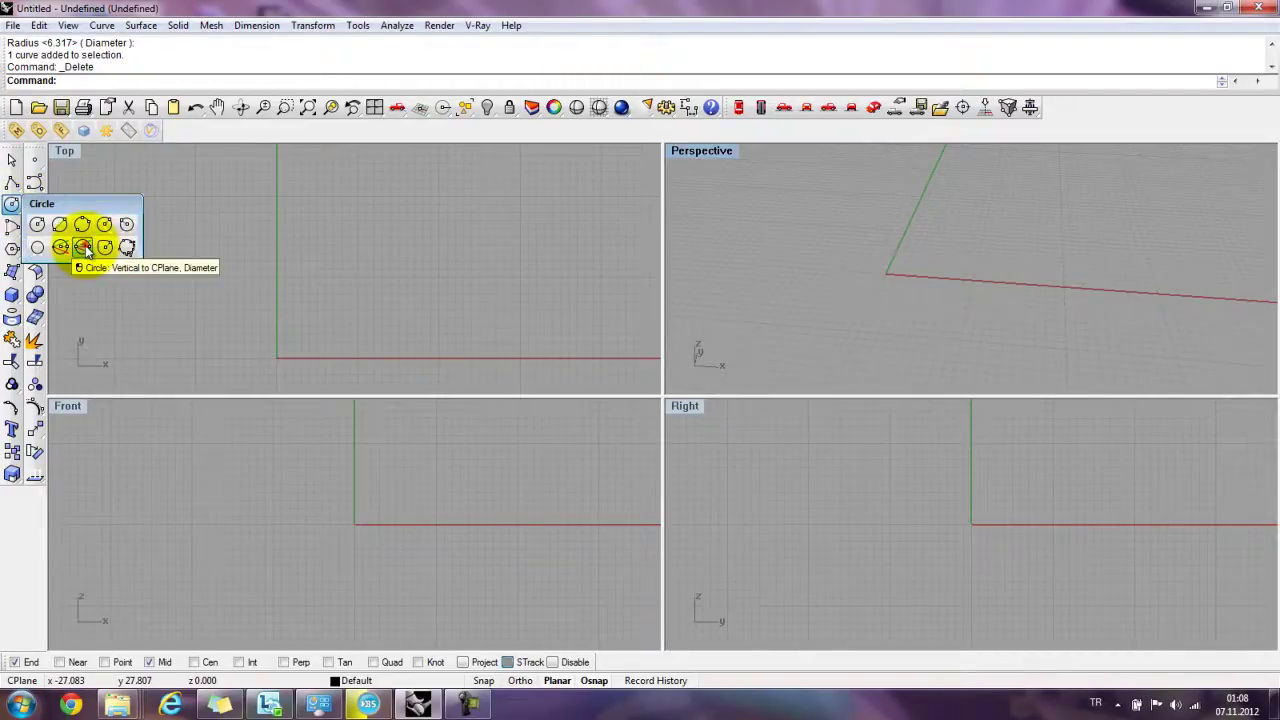
click(84, 249)
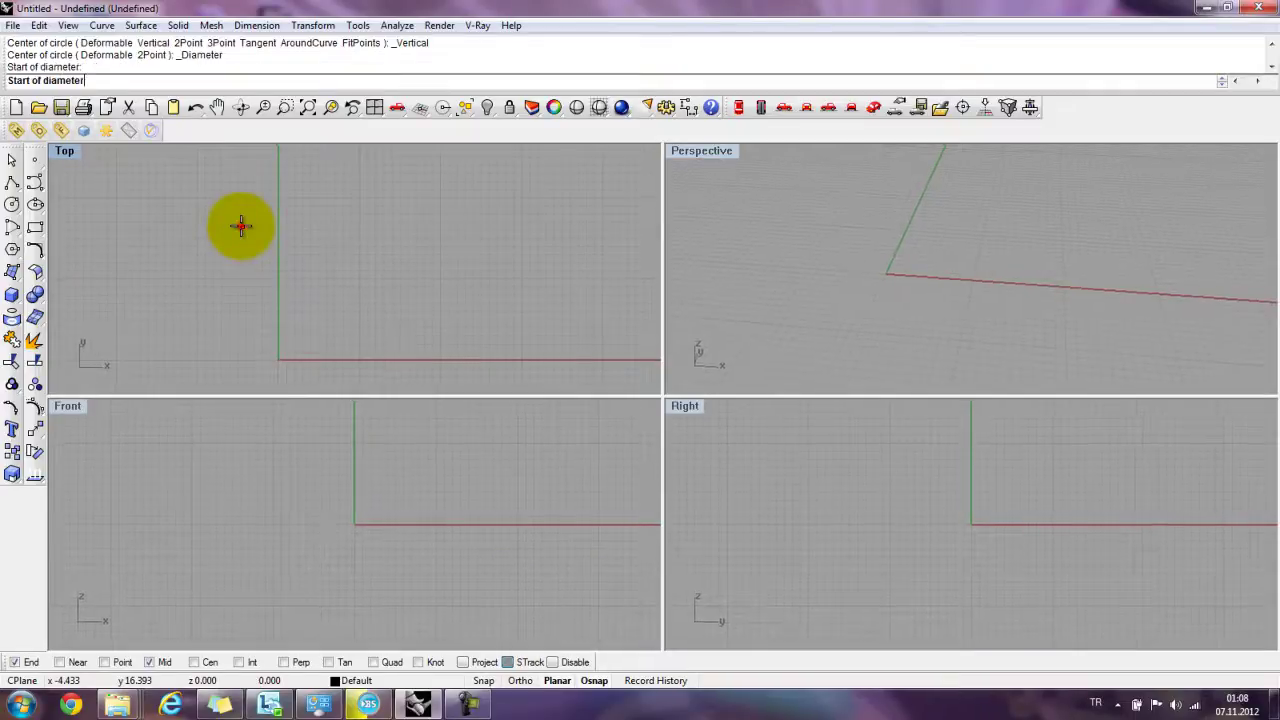
click(242, 226)
click(361, 279)
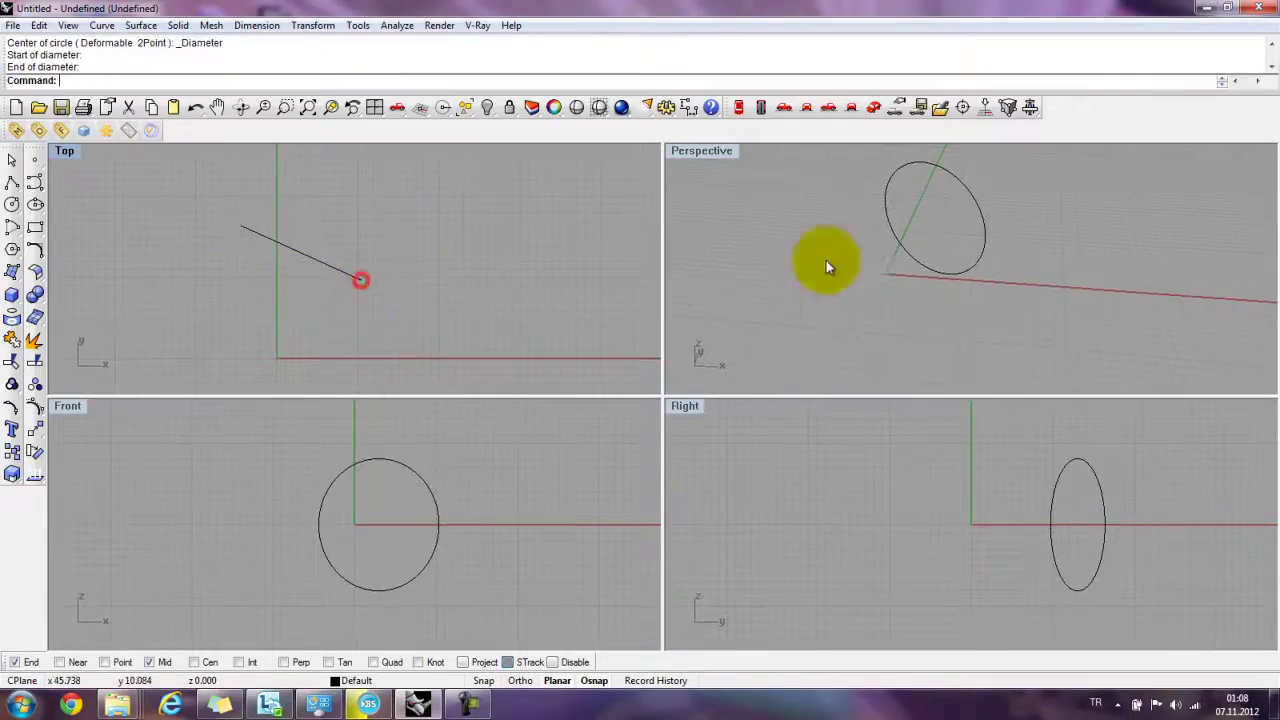
- Delete the vertical circle drawn by diameter
click(1003, 208)
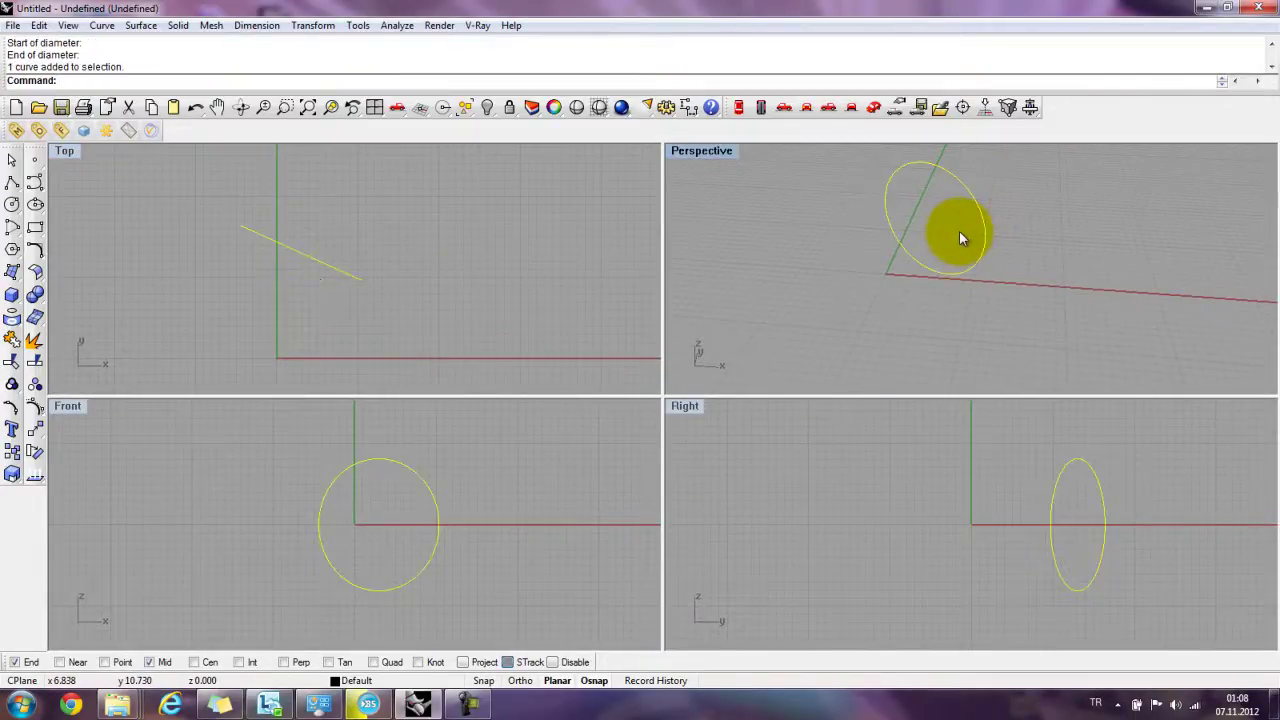
key(Delete)
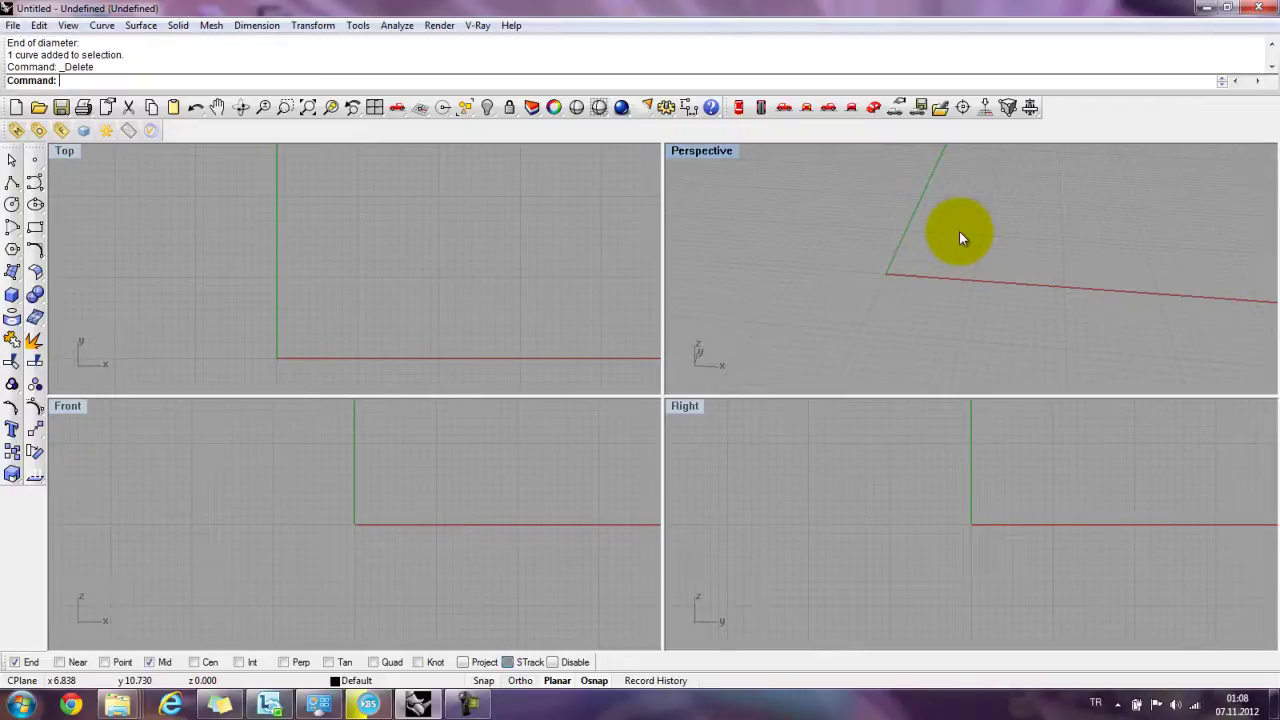
- Draw a deformable circle of degree 3 with 10 points beside the y axis in the Top viewport
click(20, 204)
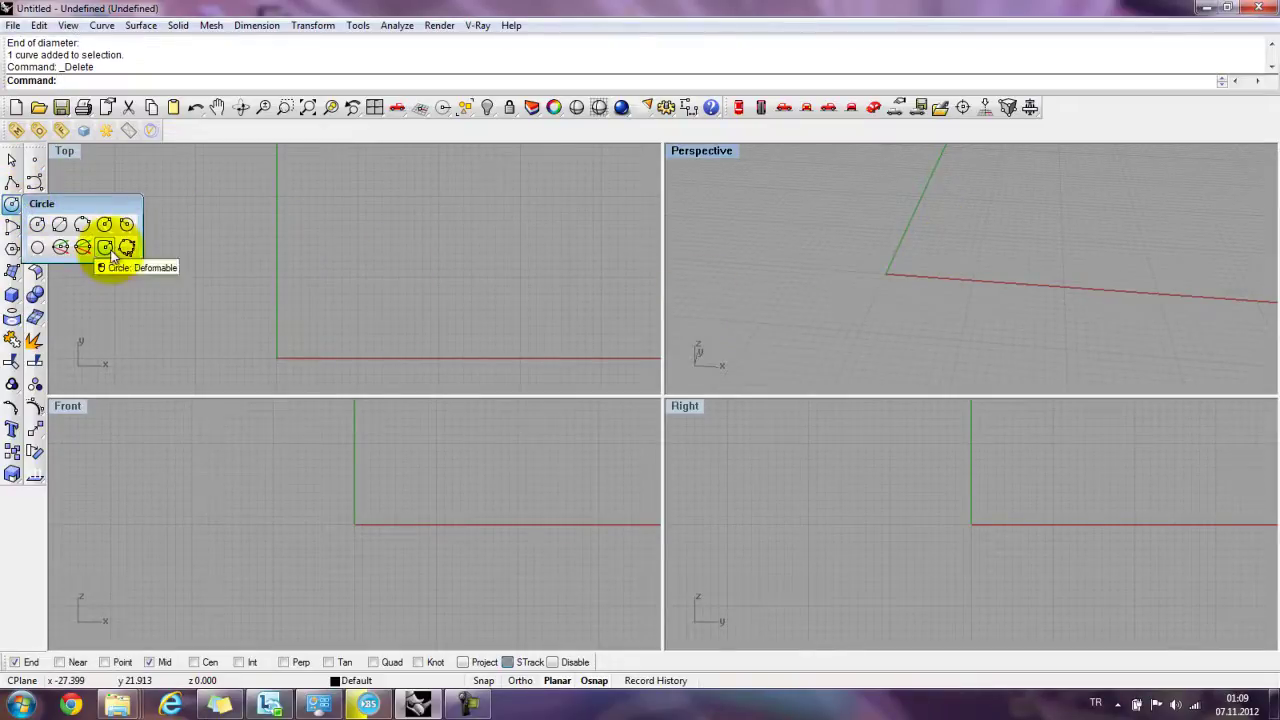
click(105, 248)
click(176, 298)
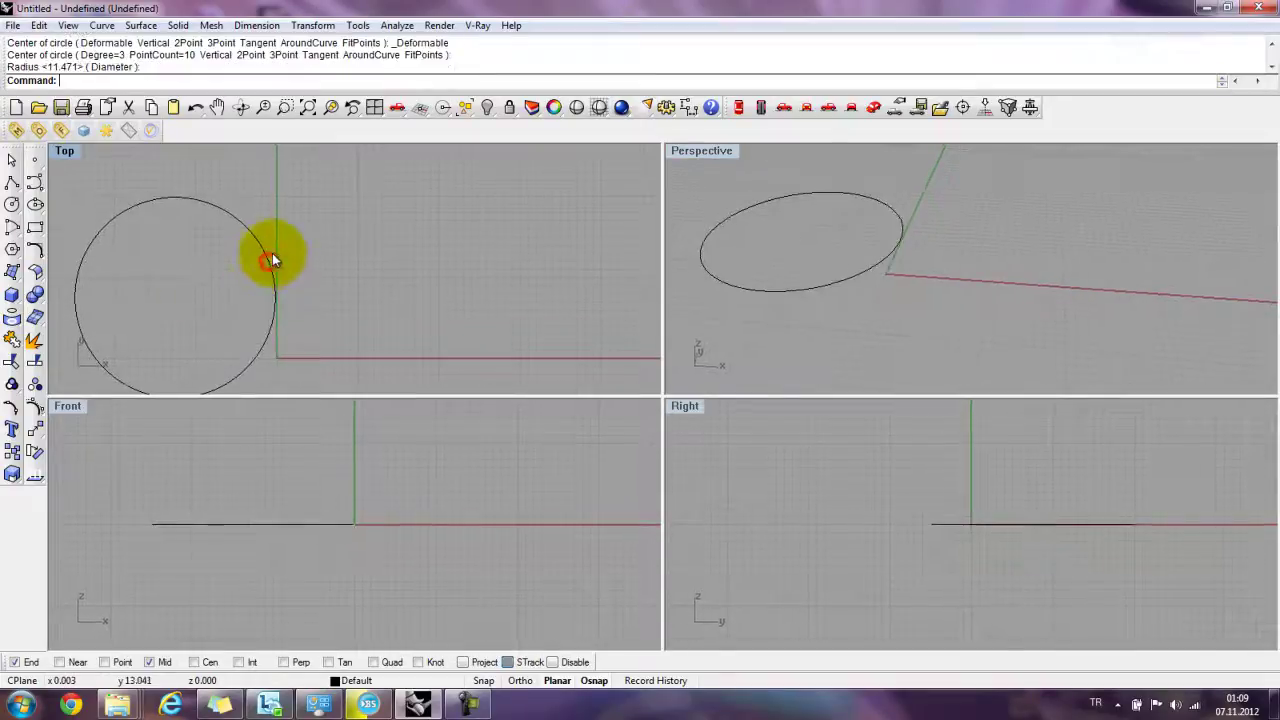
click(269, 262)
- Show the deformable circle's control points and pull the one nearest the y axis outward across it, forming a teardrop shape
click(35, 407)
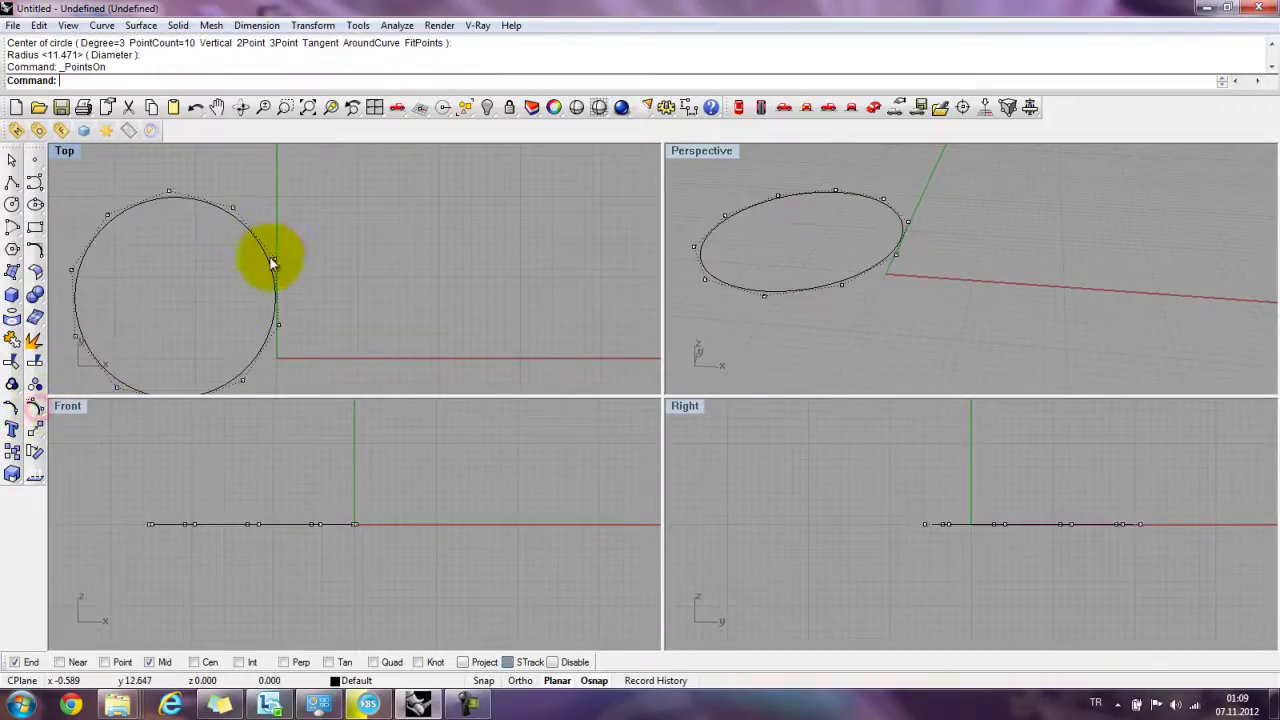
drag(274, 258, 401, 232)
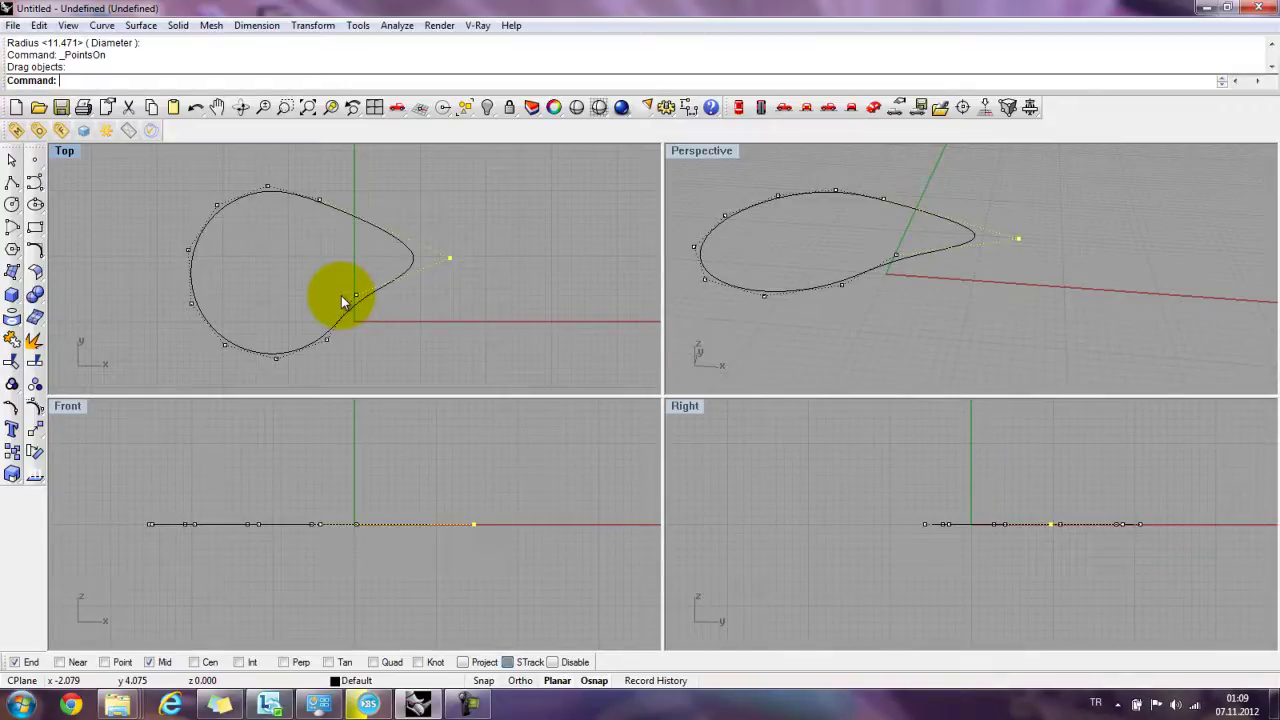
- Delete the teardrop-shaped curve and bring up the circle tool variants
click(381, 228)
key(Delete)
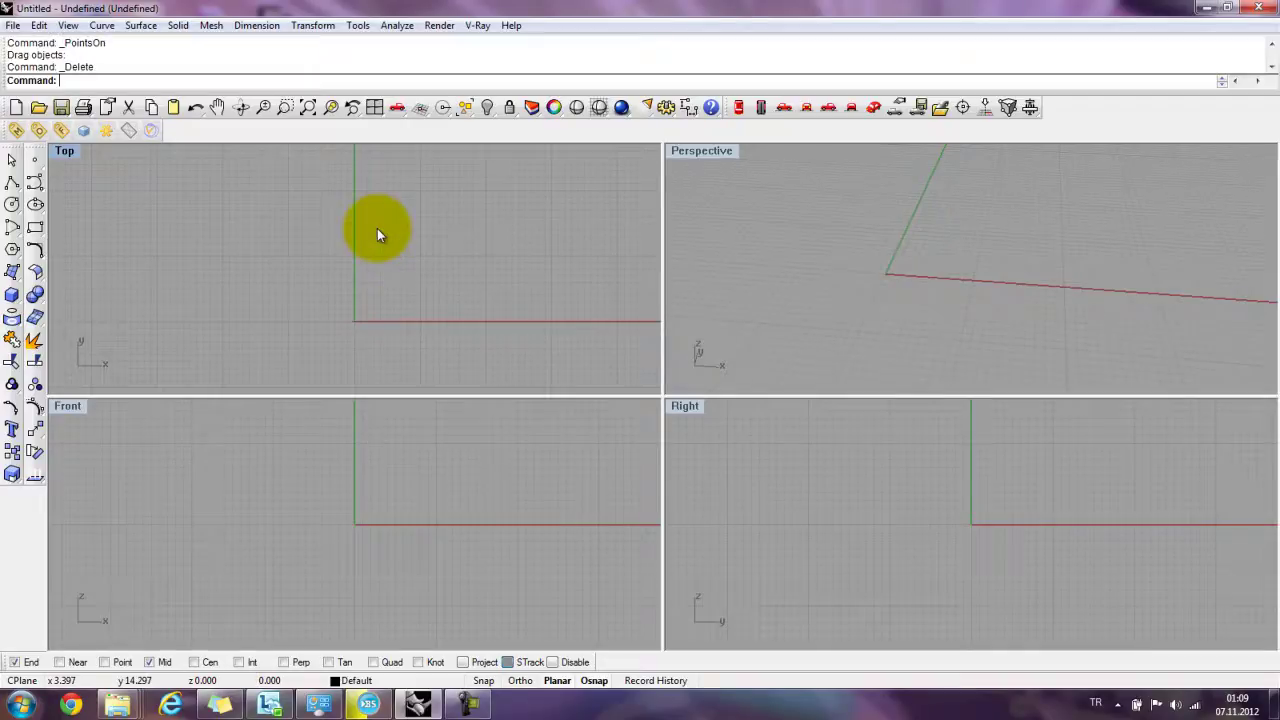
click(11, 208)
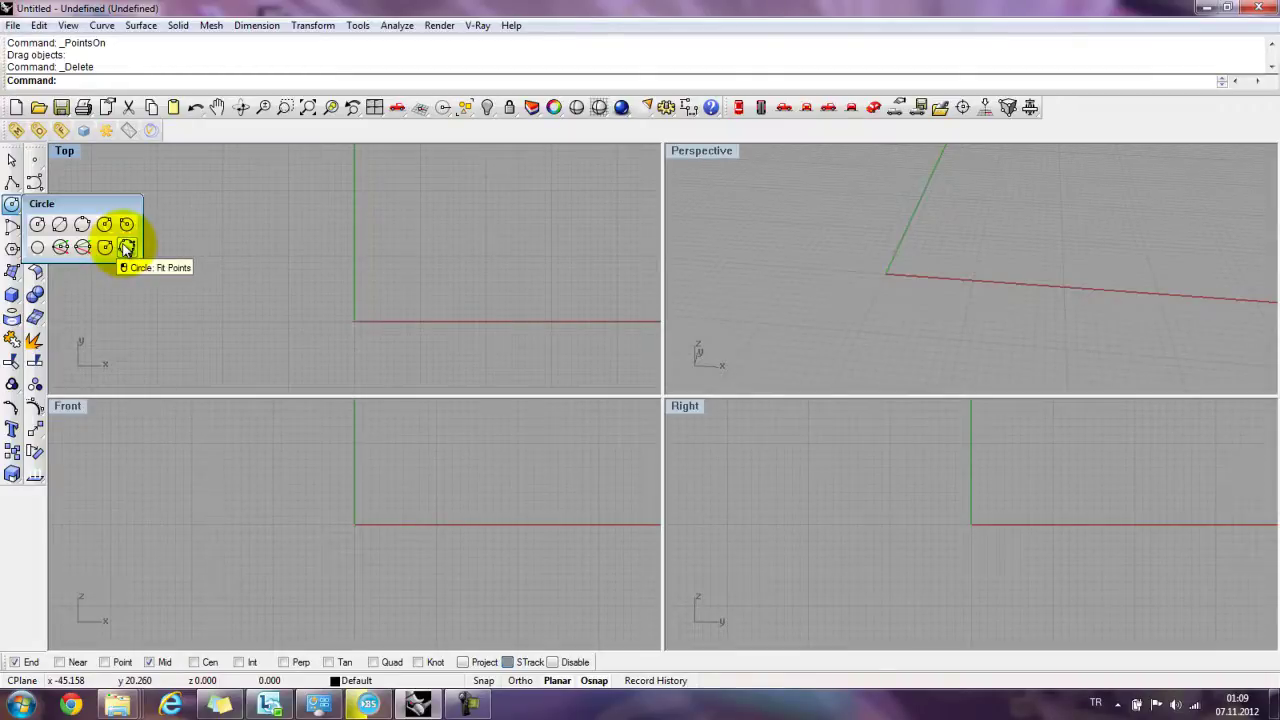
- Draw an arc by centre, start and angle in the Top viewport, with a radius of about 23.7, crossing the y axis
click(12, 228)
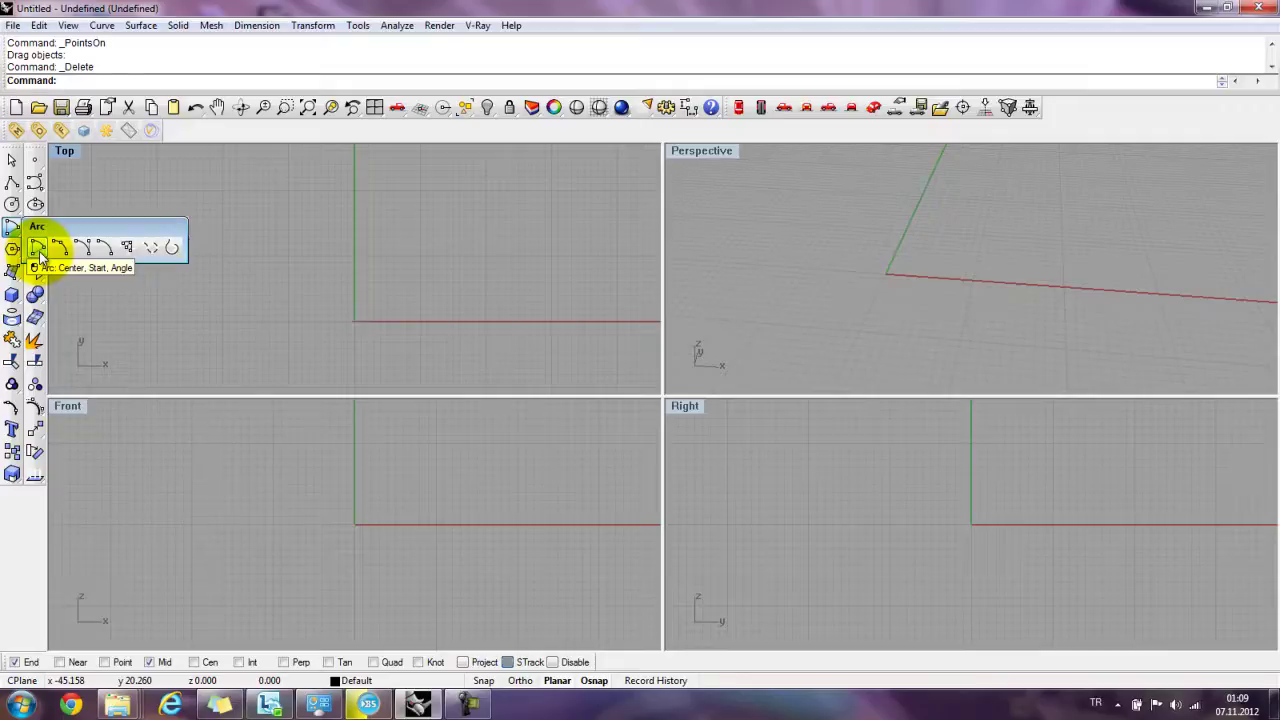
click(38, 250)
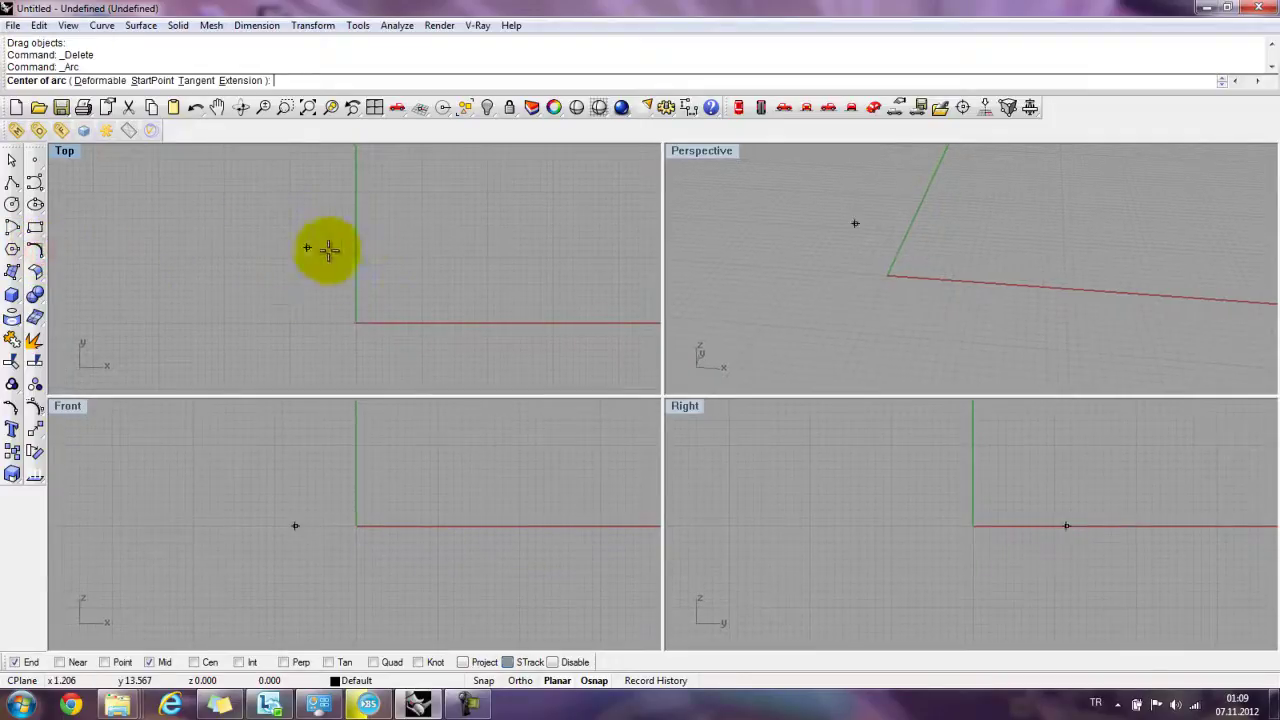
click(307, 285)
click(456, 242)
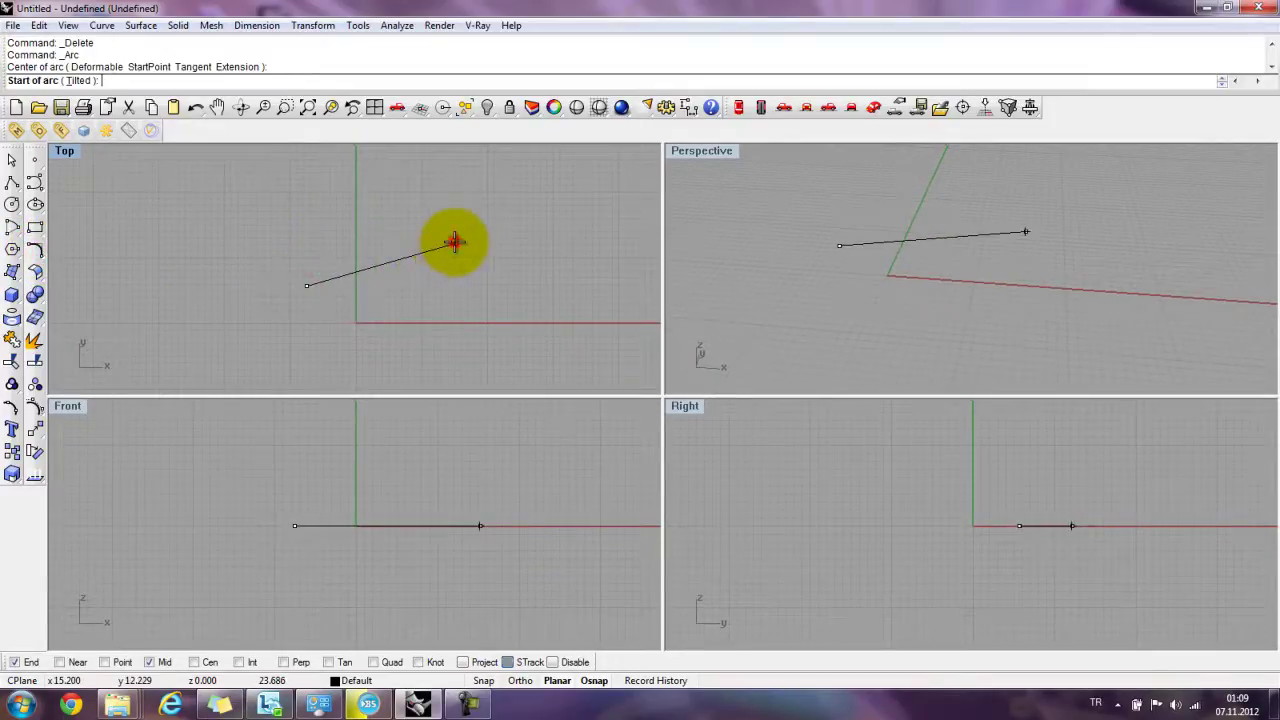
click(314, 177)
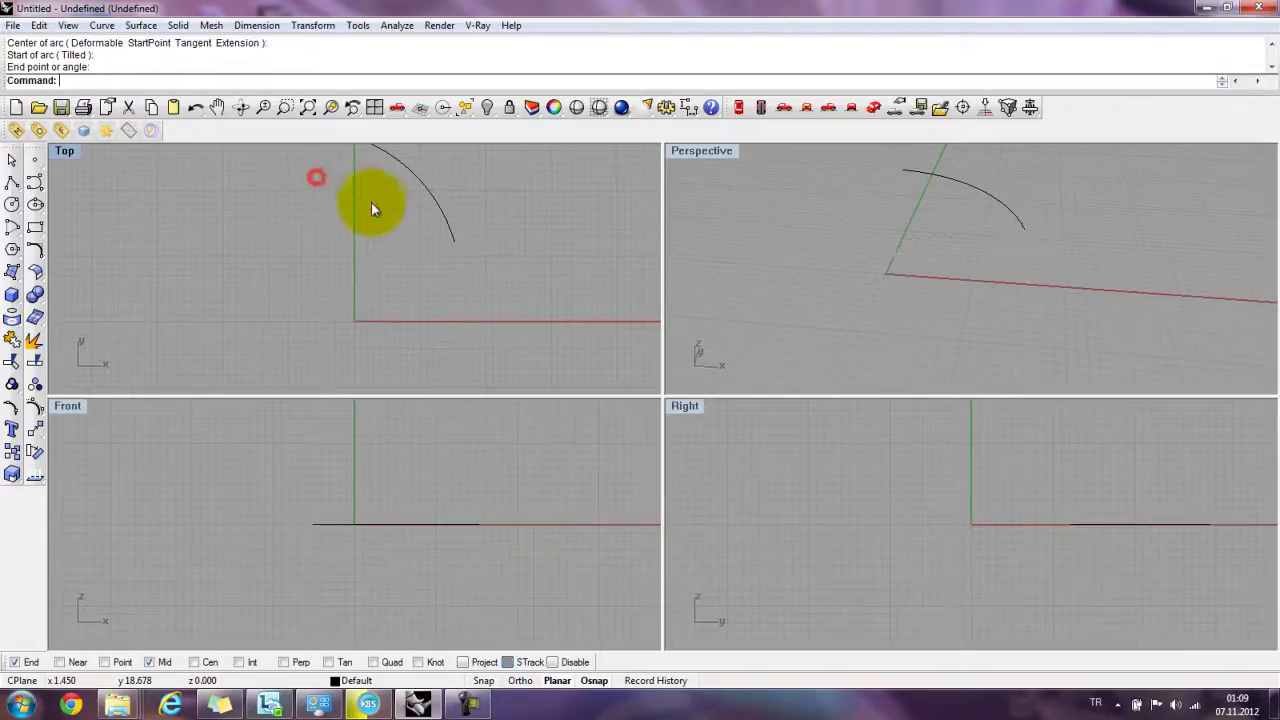
- Delete the freehand-placed arc from the Top viewport
right_drag(371, 204, 357, 251)
click(380, 224)
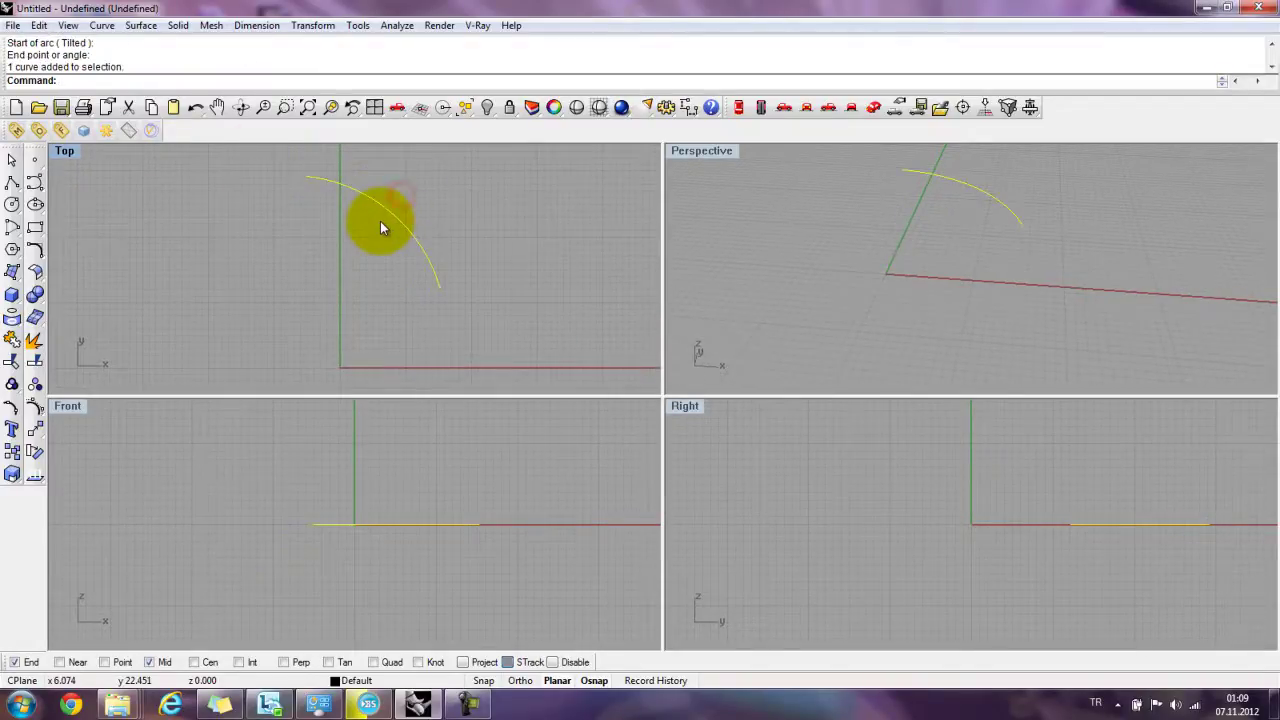
key(Delete)
- Draw a line from the origin (0), 10 units long, along the positive x axis
text(L)
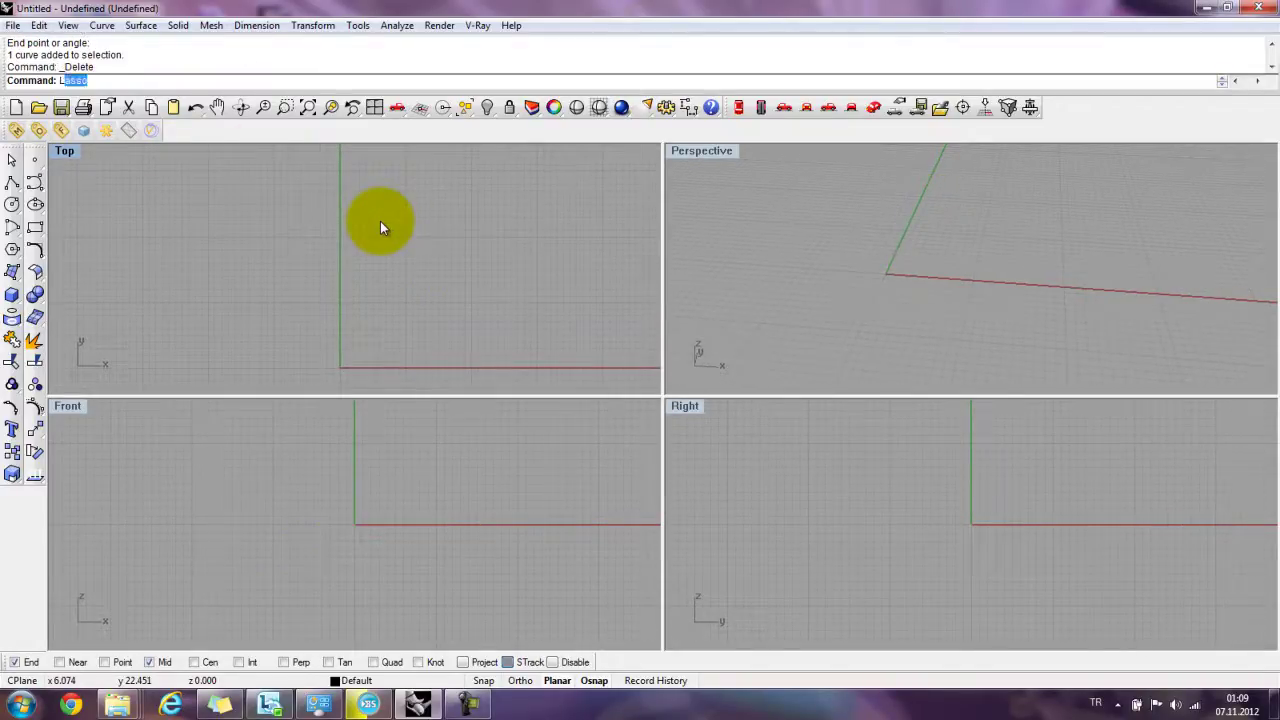
text(ine)
key(Return)
text(0)
key(Return)
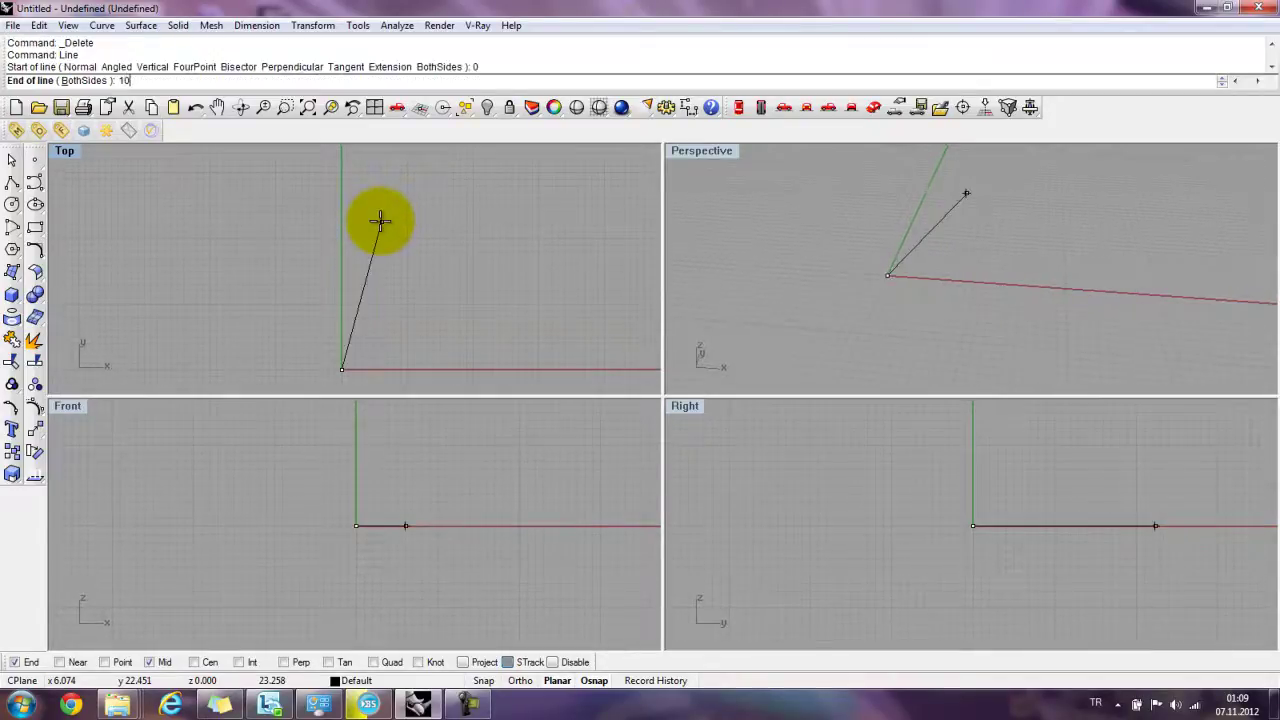
text(10)
key(Return)
click(477, 347)
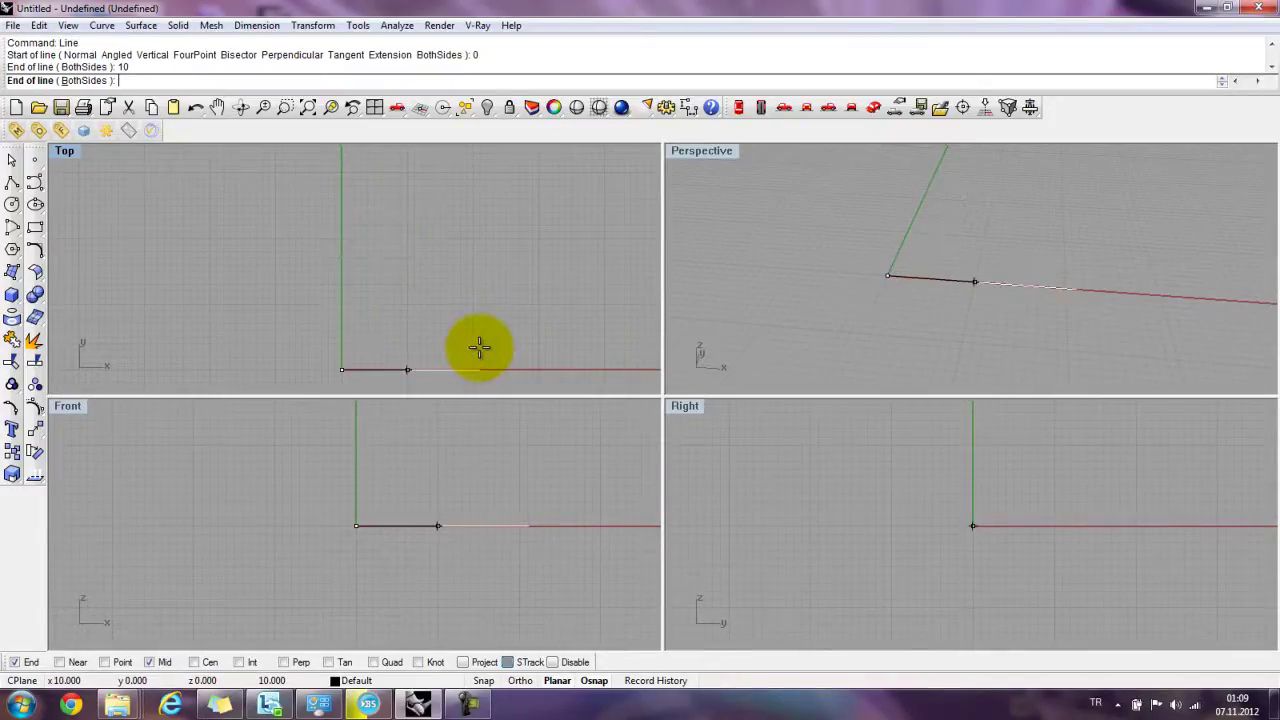
scroll(390, 290, up, 2)
- Draw a second line from the origin (0), 10 units long, along the positive y axis
key(Return)
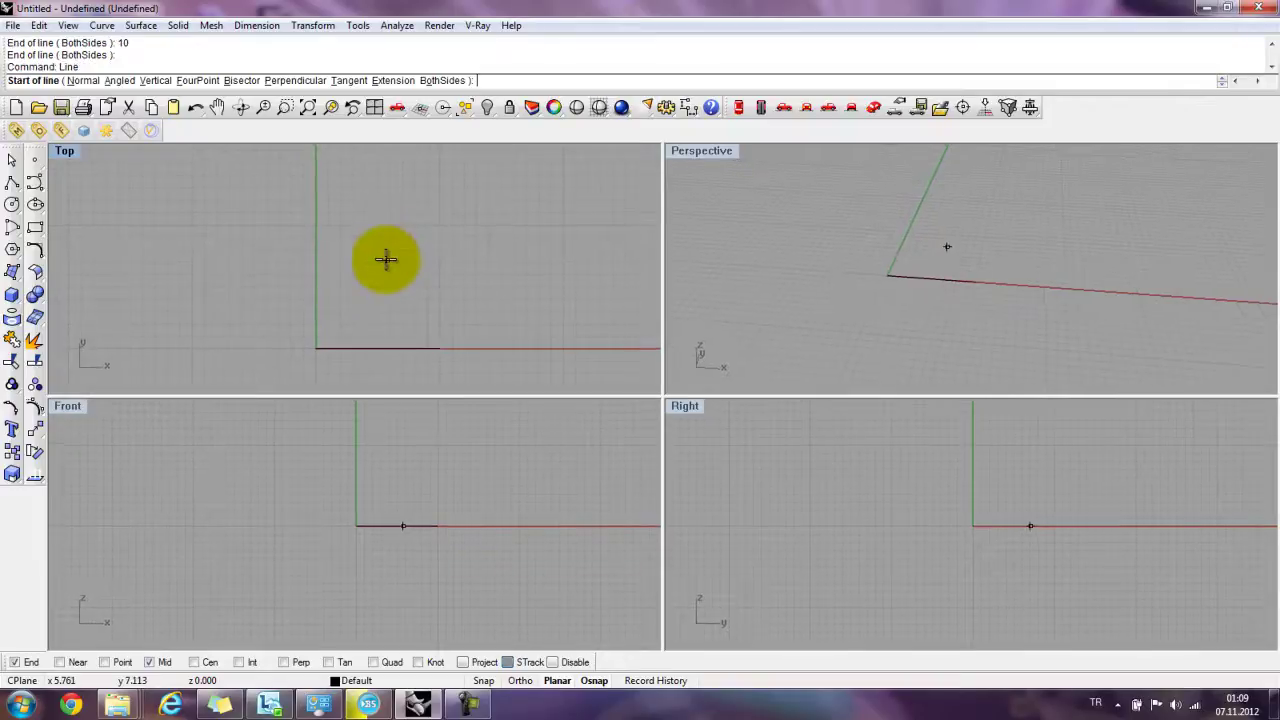
text(0)
key(Return)
text(10)
key(Return)
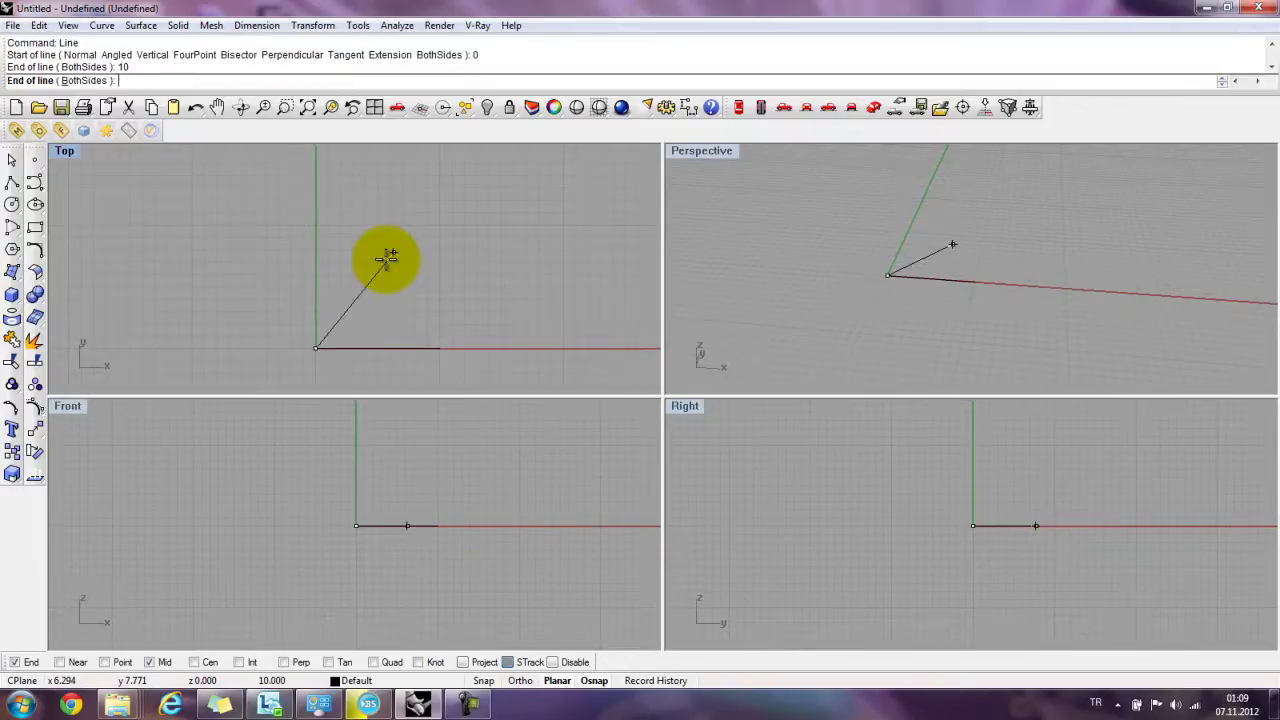
click(333, 262)
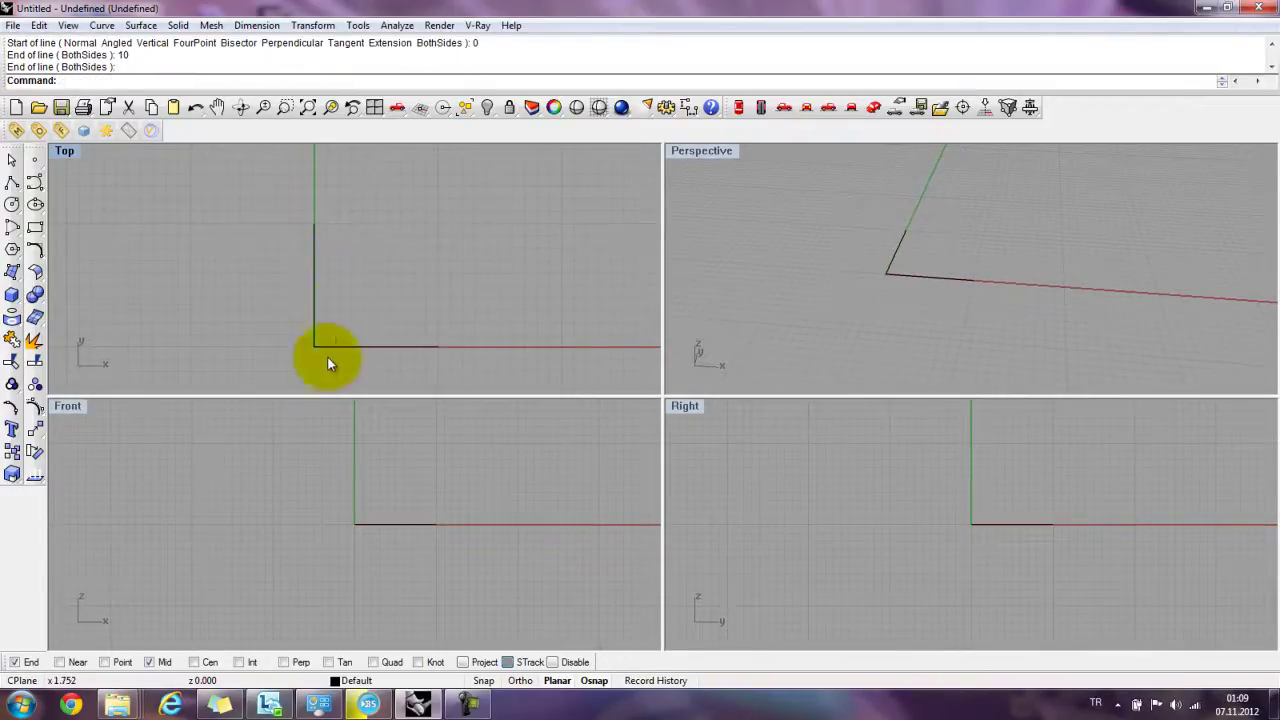
drag(336, 378, 297, 294)
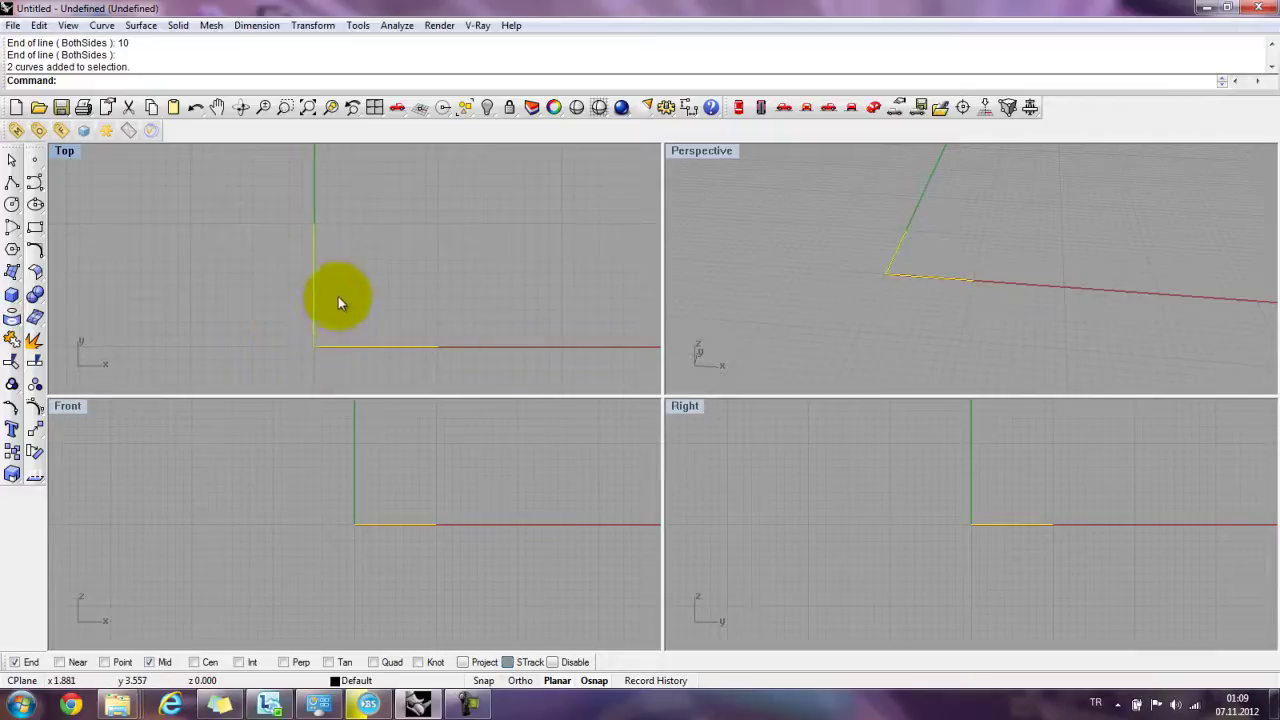
key(Escape)
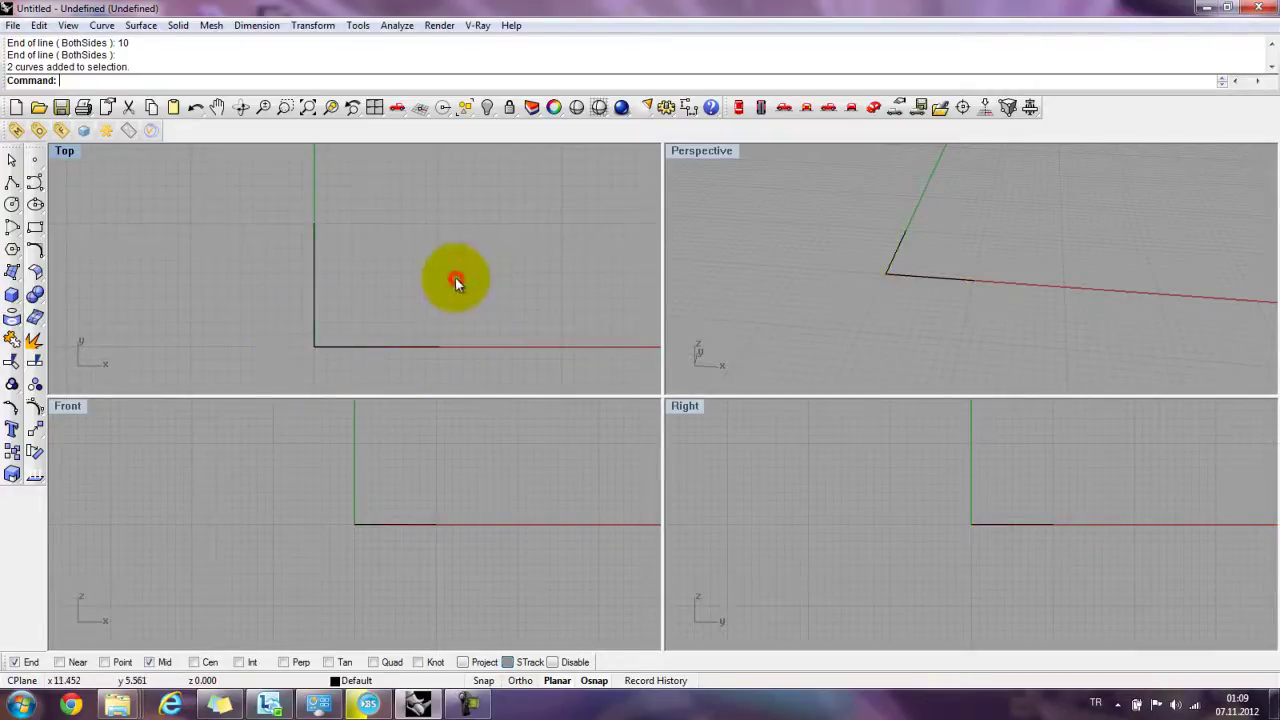
- Draw a 90-degree arc centred at the lines' shared corner, from the horizontal line's free end to the vertical line's free end
click(17, 229)
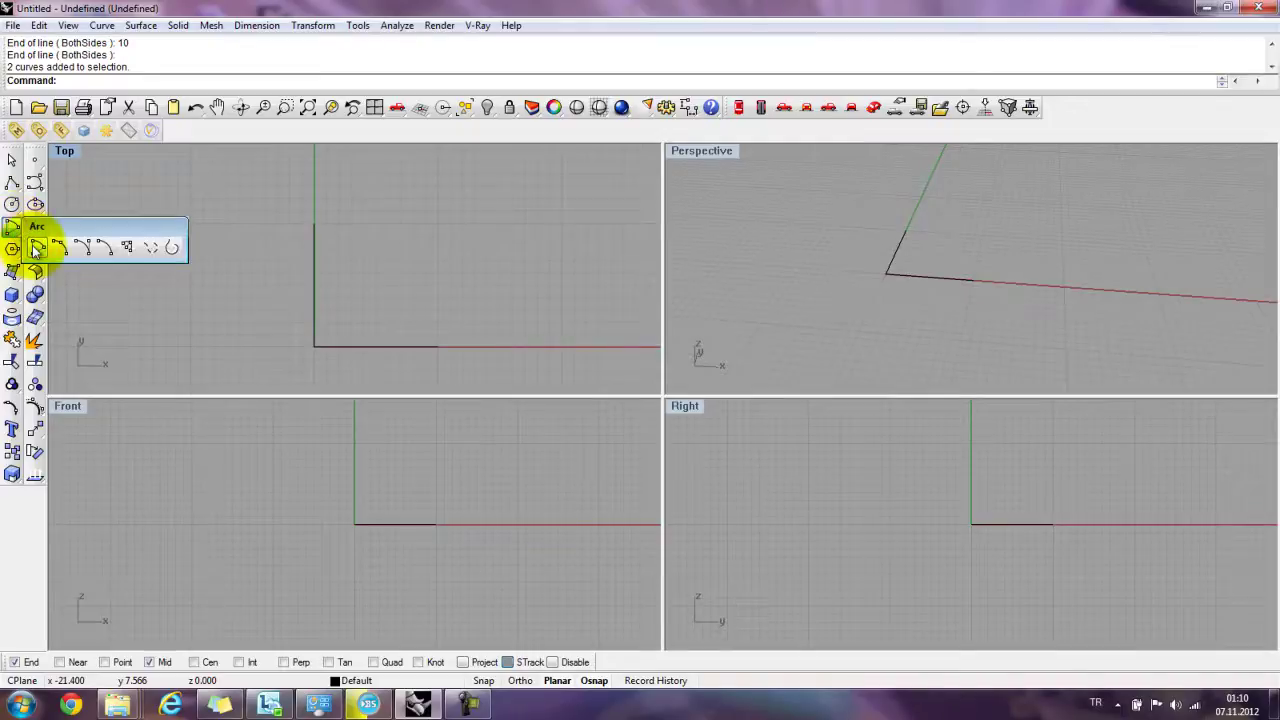
click(309, 347)
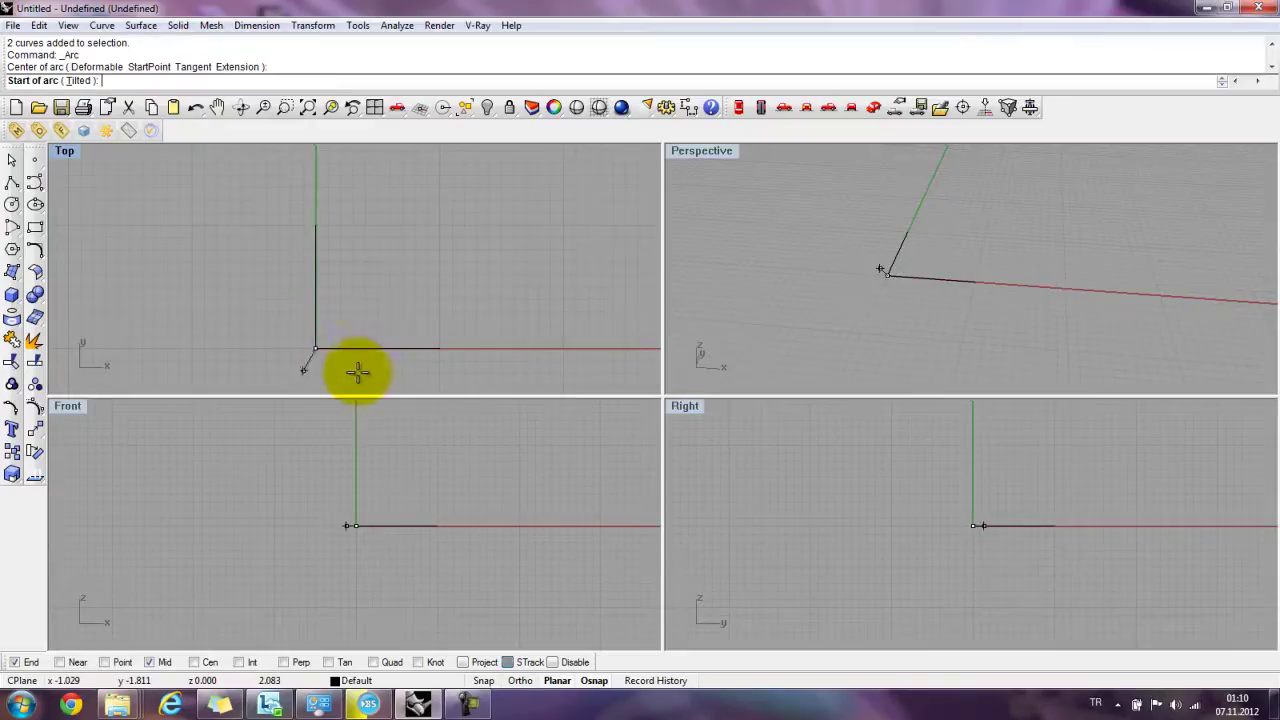
click(446, 347)
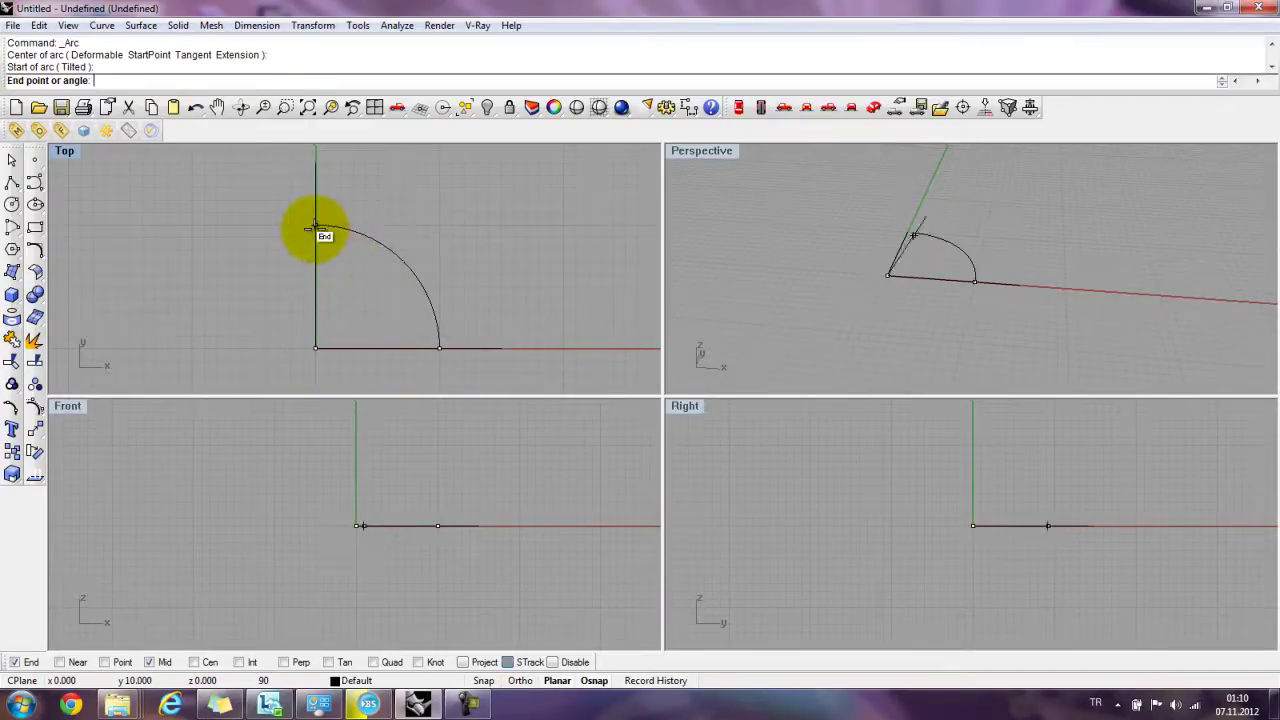
click(314, 228)
- Delete the quarter arc and bring up the arc tool variants
click(391, 251)
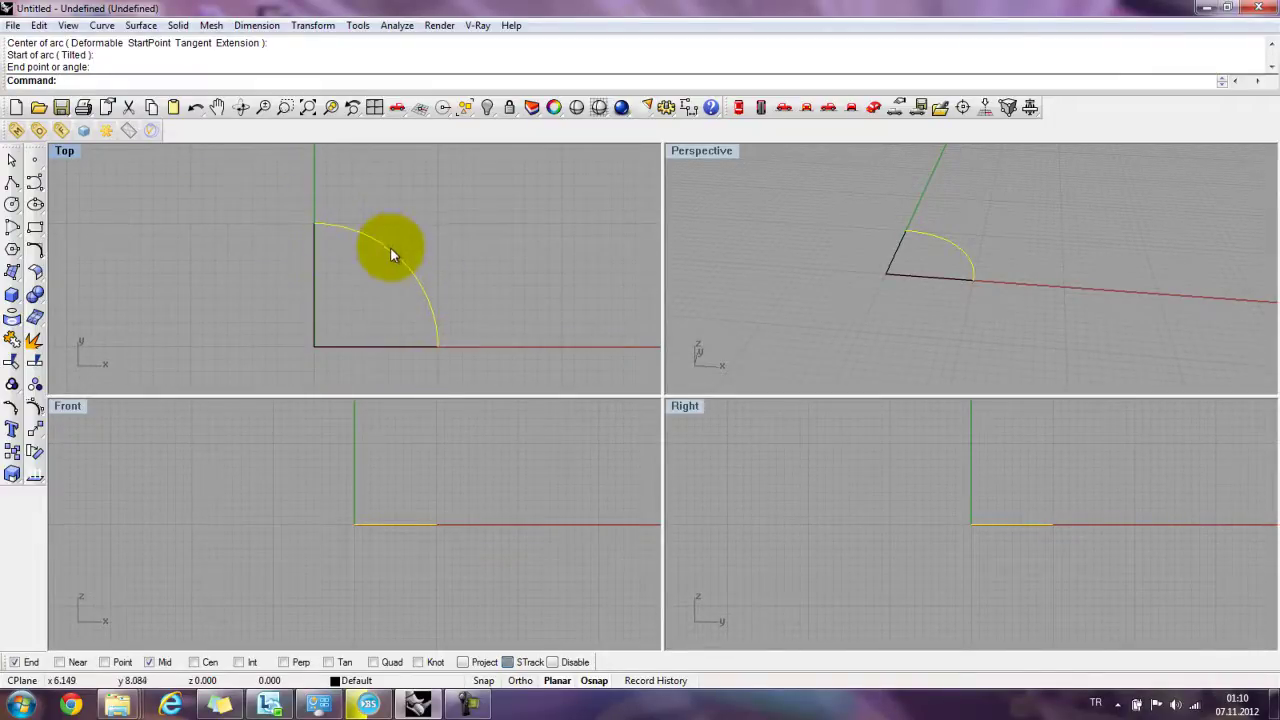
key(Delete)
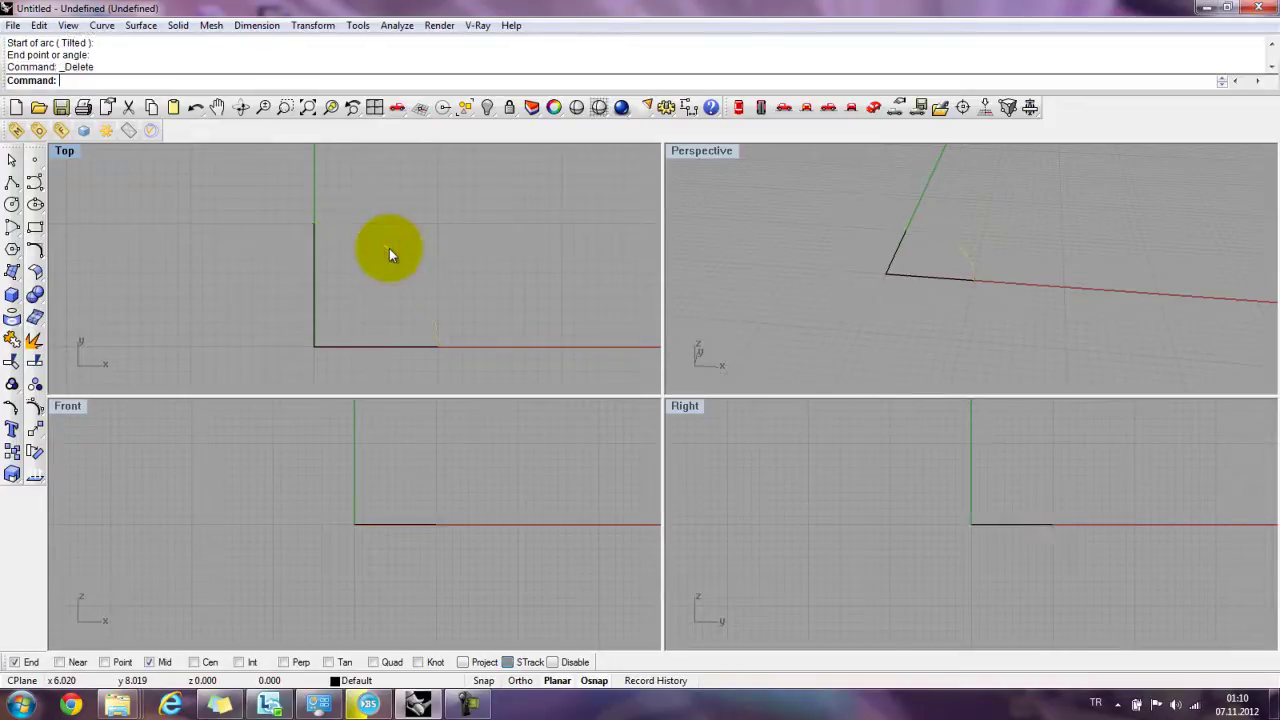
click(22, 231)
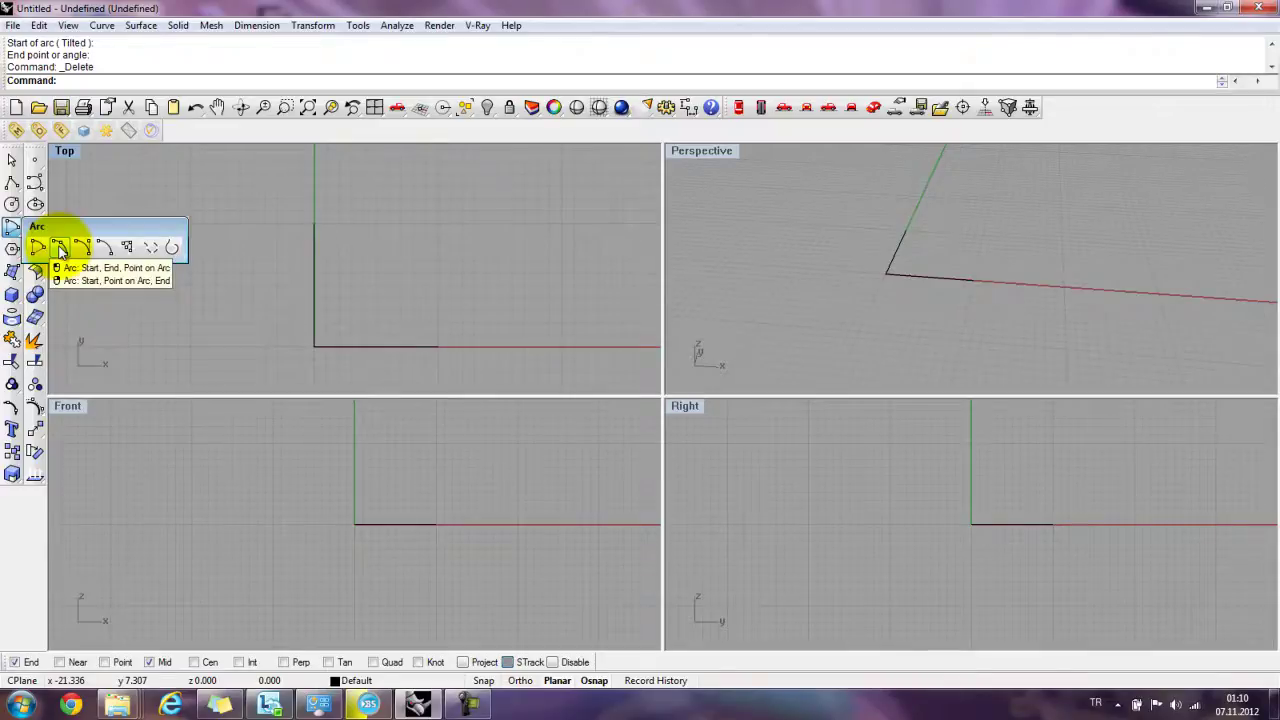
- Draw an arc by start, end and point on arc between the two lines' free ends, bulging outward beyond a quarter circle
click(60, 250)
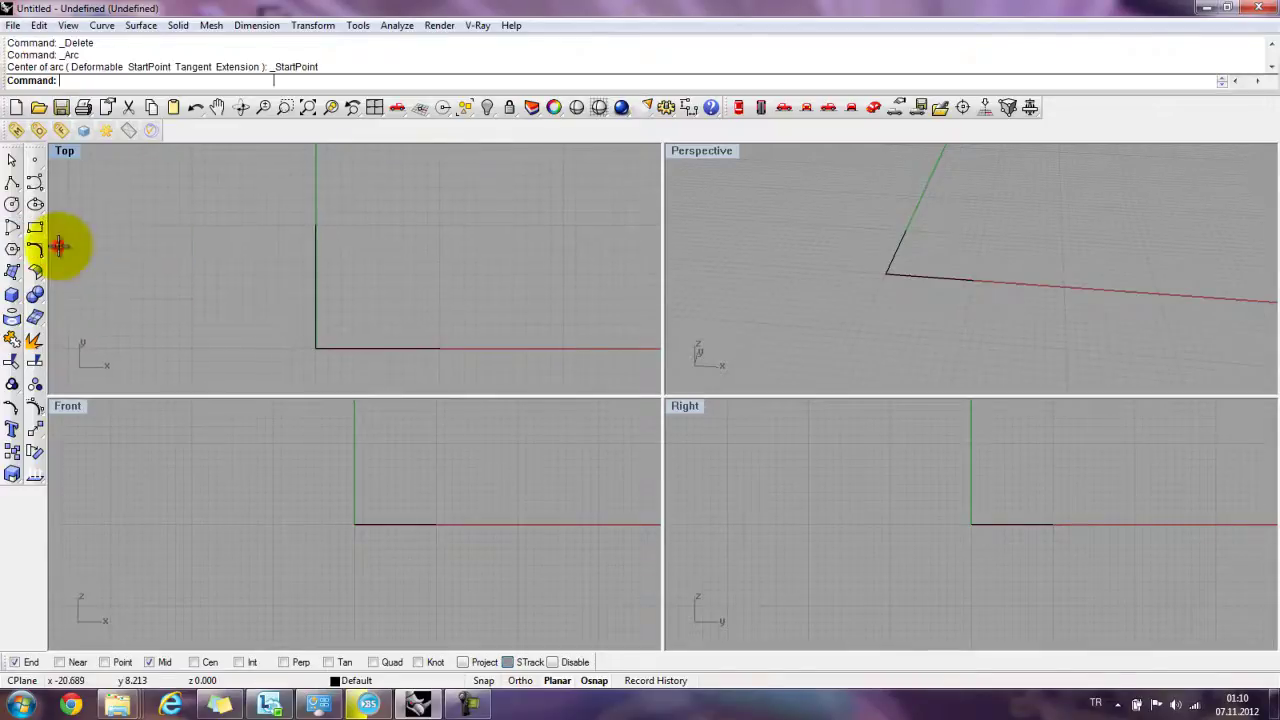
click(318, 225)
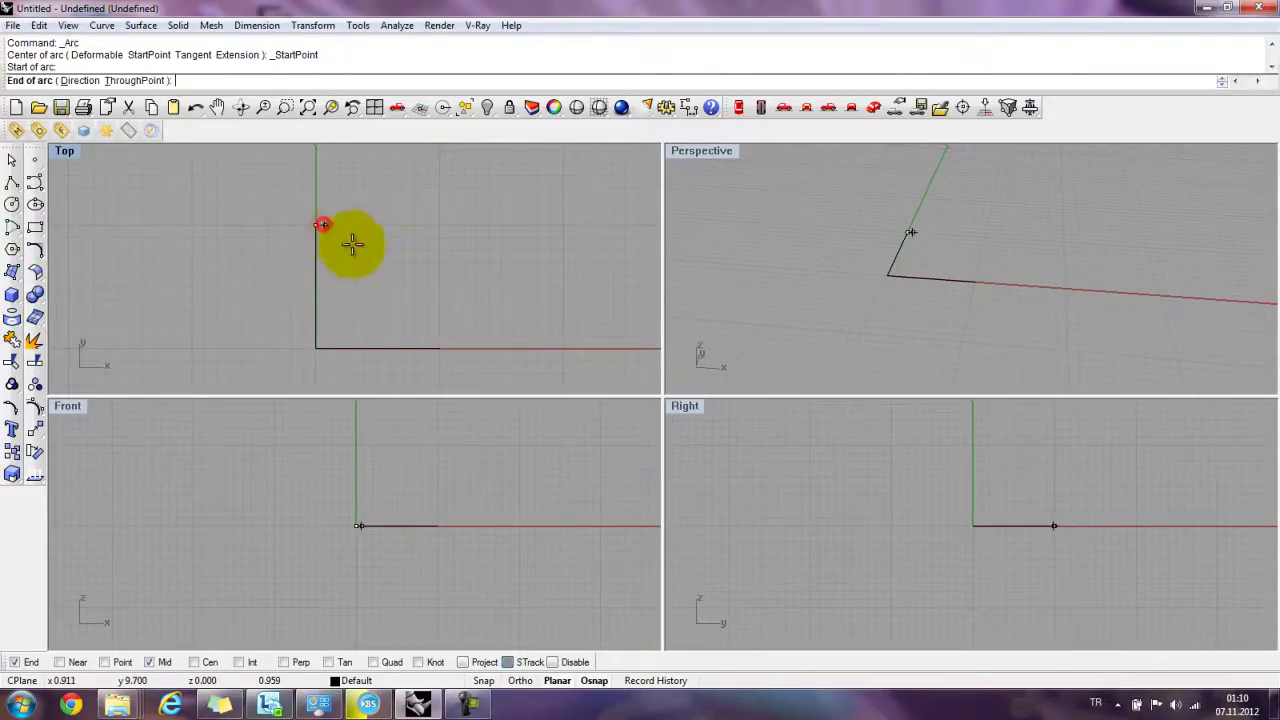
click(433, 347)
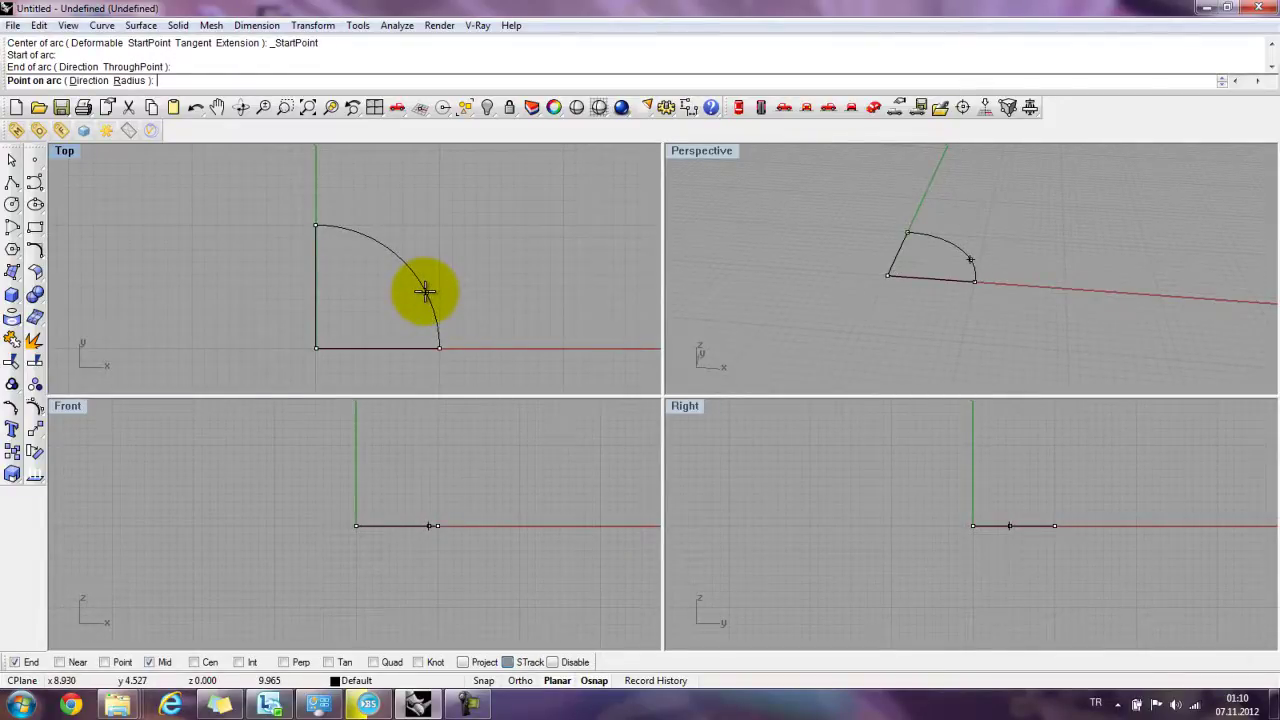
click(480, 283)
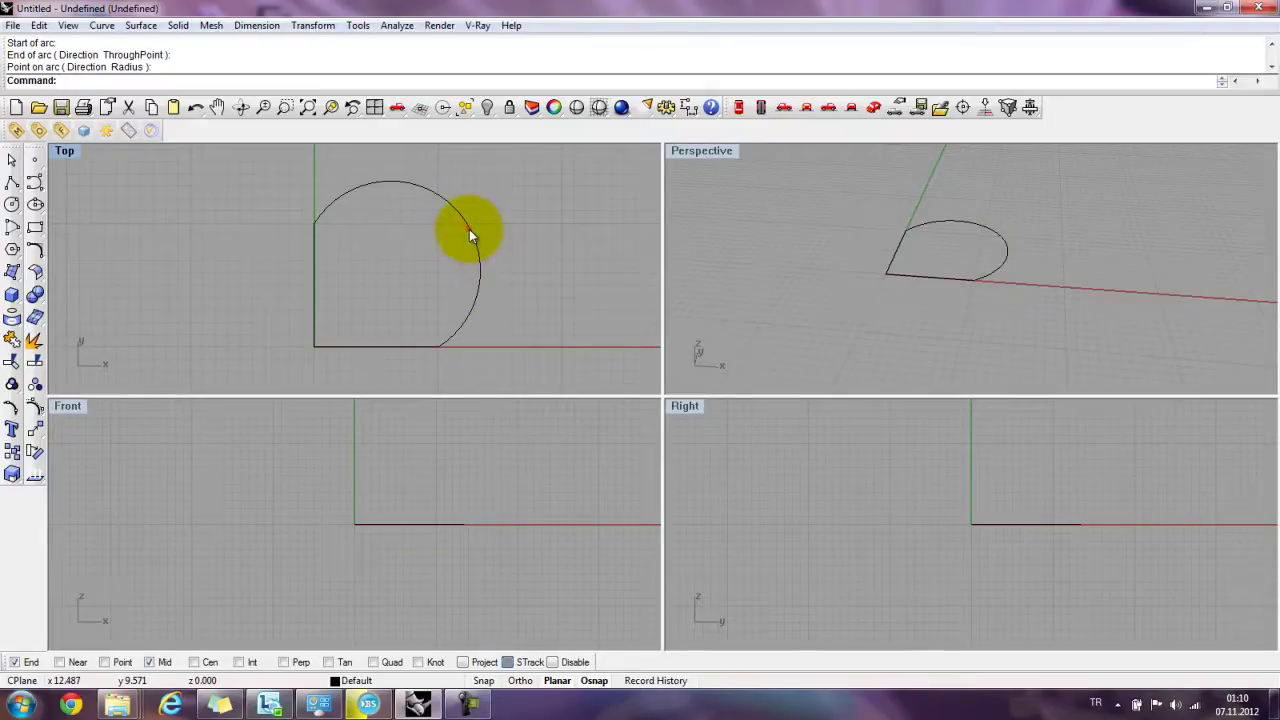
- Delete the arc and both perpendicular lines to clear the workspace
click(471, 235)
key(Delete)
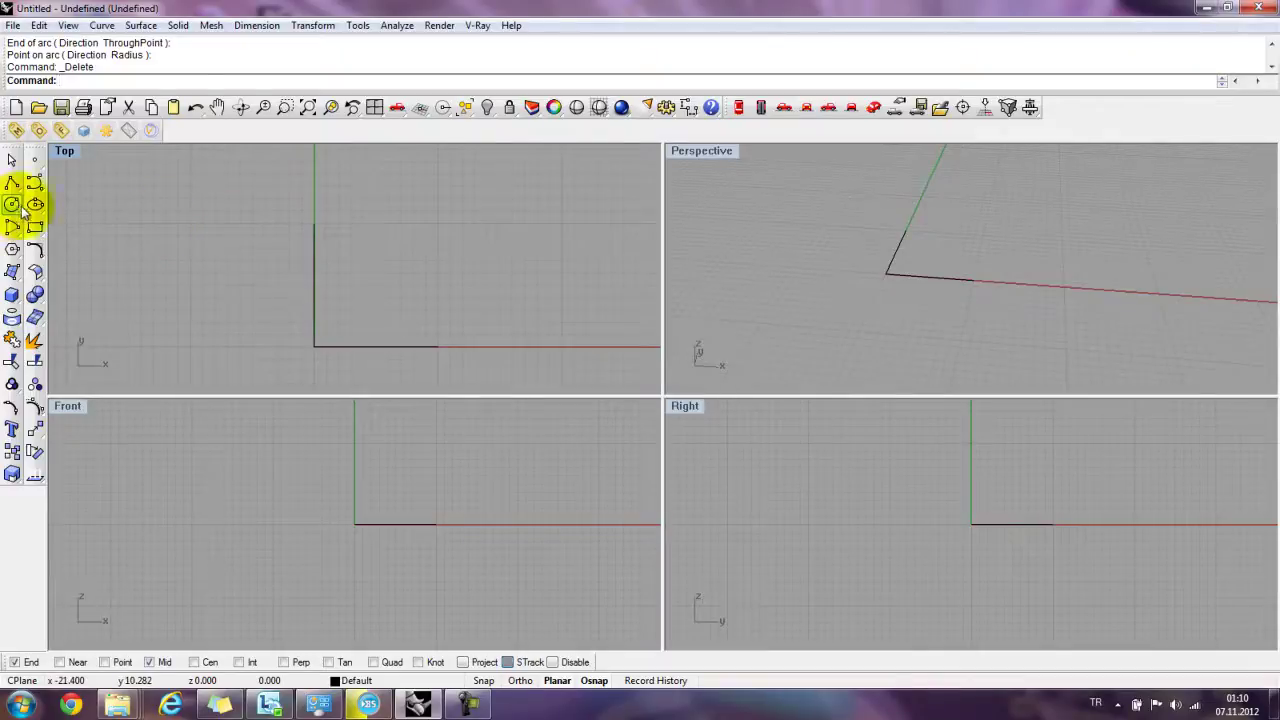
drag(380, 291, 292, 362)
key(Delete)
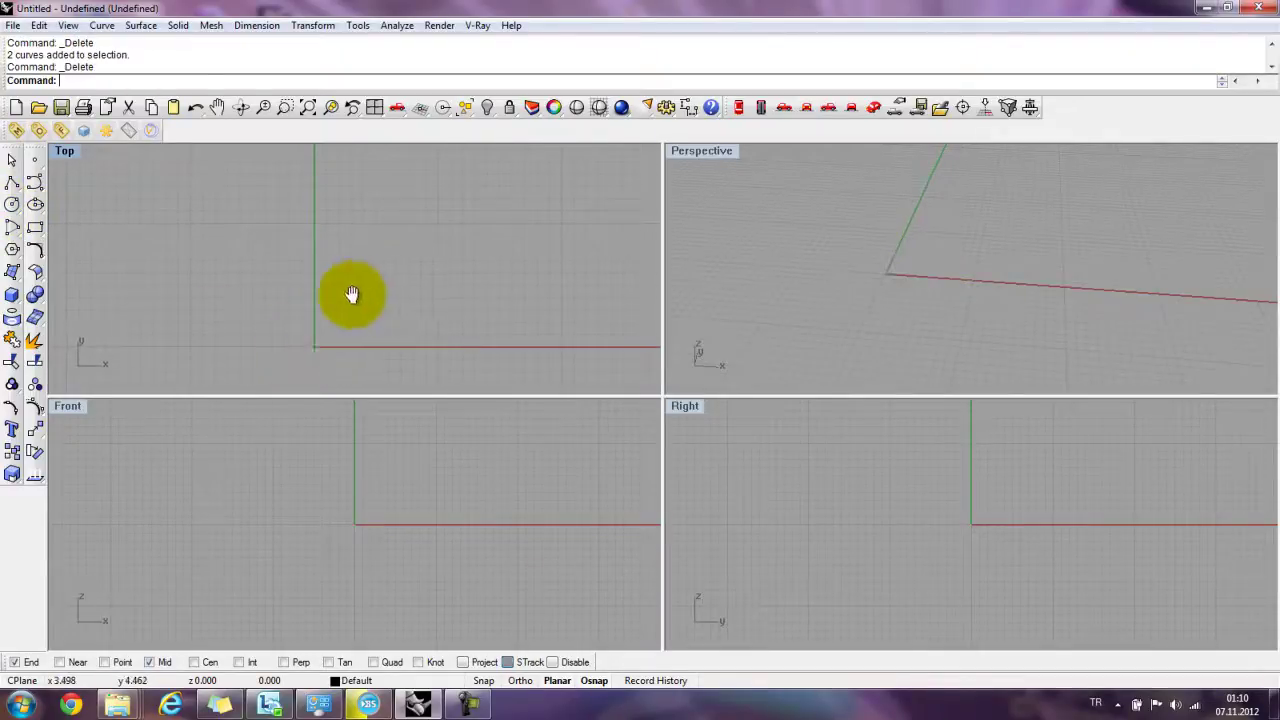
- Draw a corner-to-corner rectangle from the origin (0), 30 units long and 10 units wide
right_drag(351, 291, 321, 295)
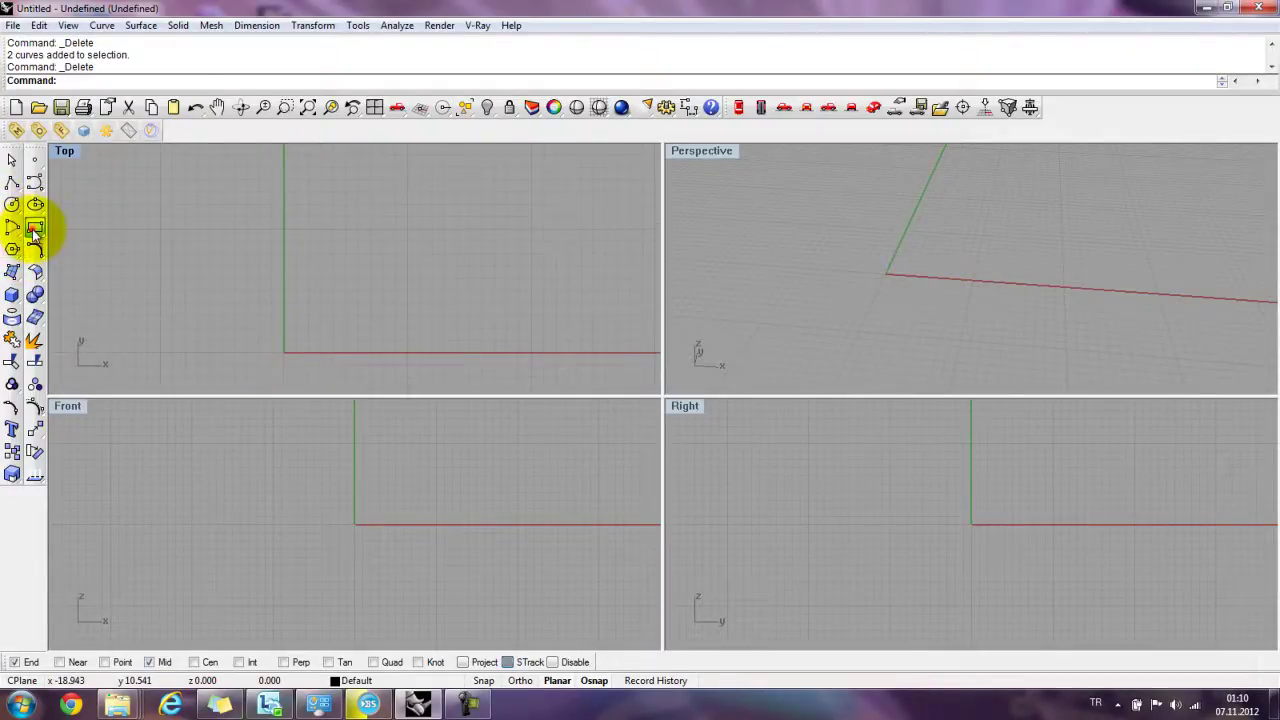
click(35, 228)
text(0)
key(Return)
text(3)
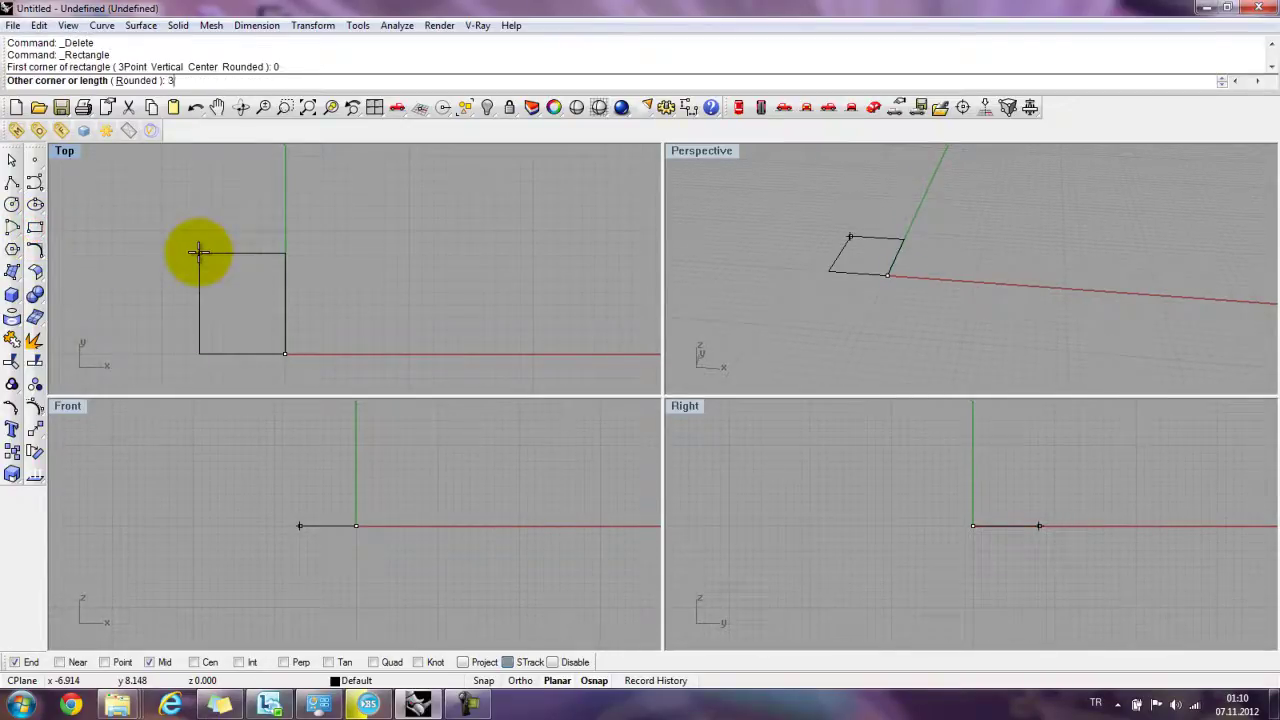
text(0)
key(Return)
text(10)
key(Return)
- Draw a 5-unit polyline from the midpoint of the rectangle's upper edge along the edge in the negative x direction
scroll(300, 255, down, 1)
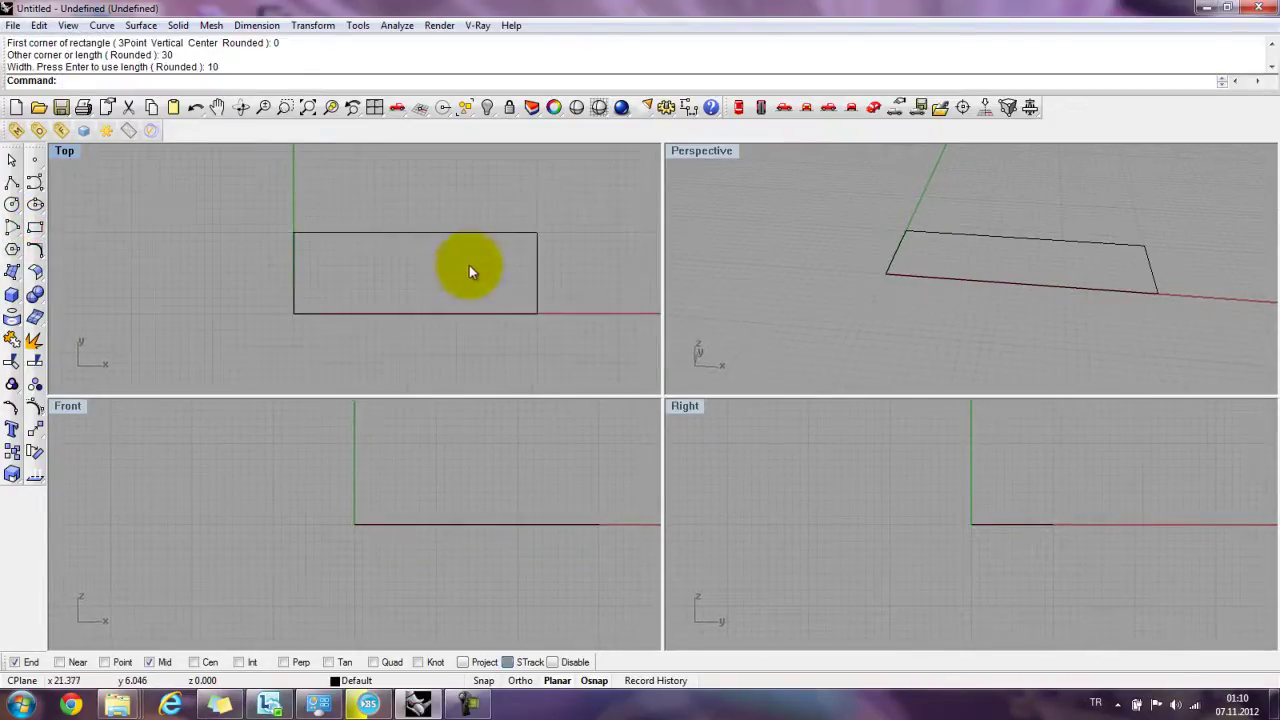
scroll(343, 246, up, 2)
right_drag(343, 246, 306, 277)
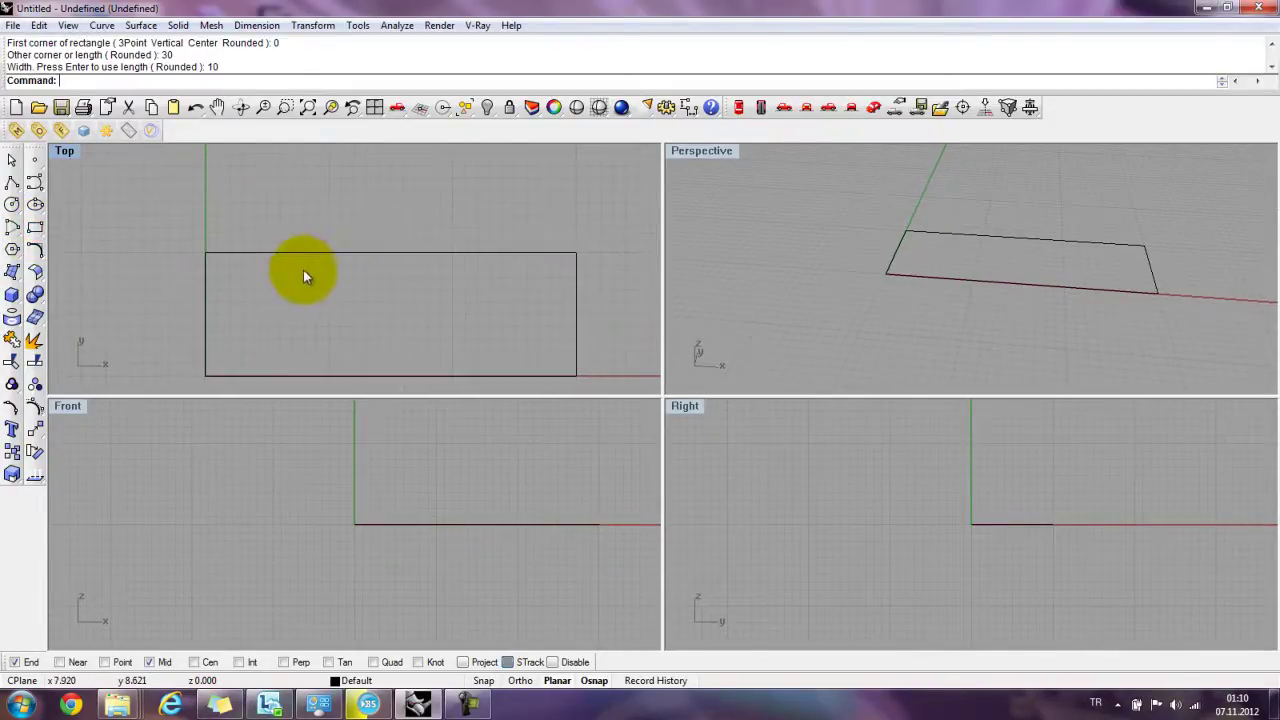
click(13, 186)
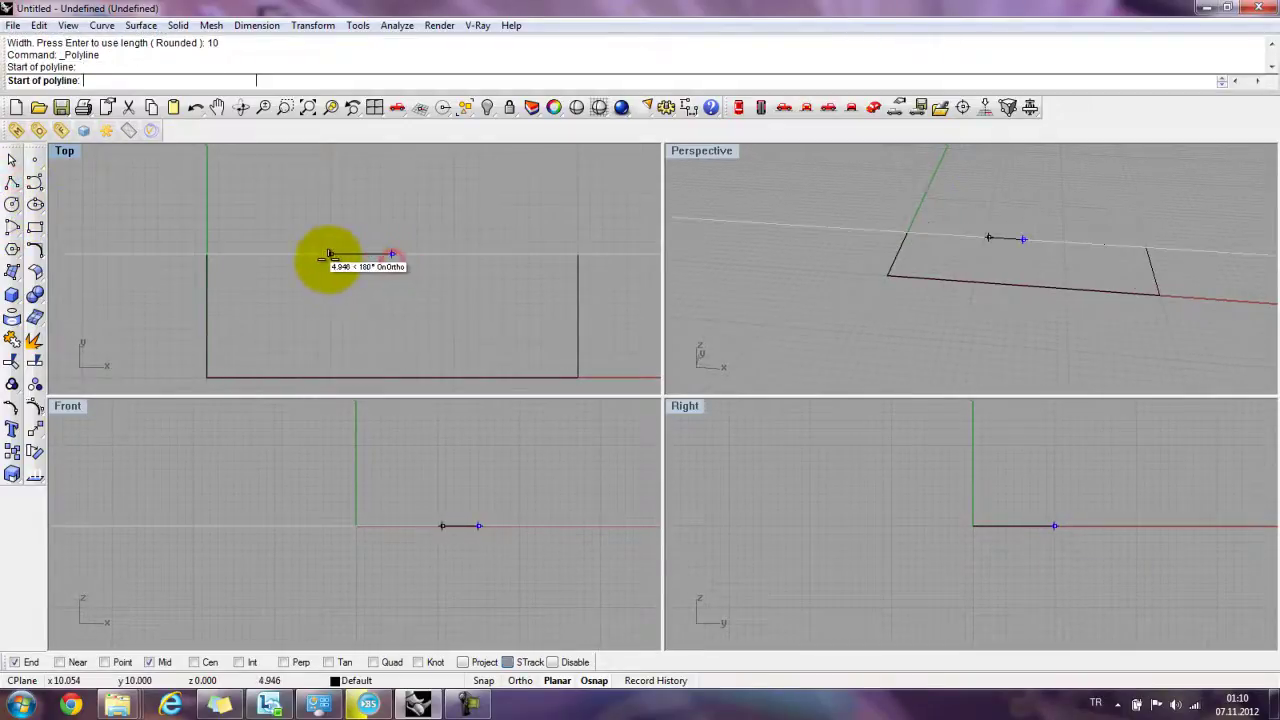
click(328, 254)
text(5)
key(Return)
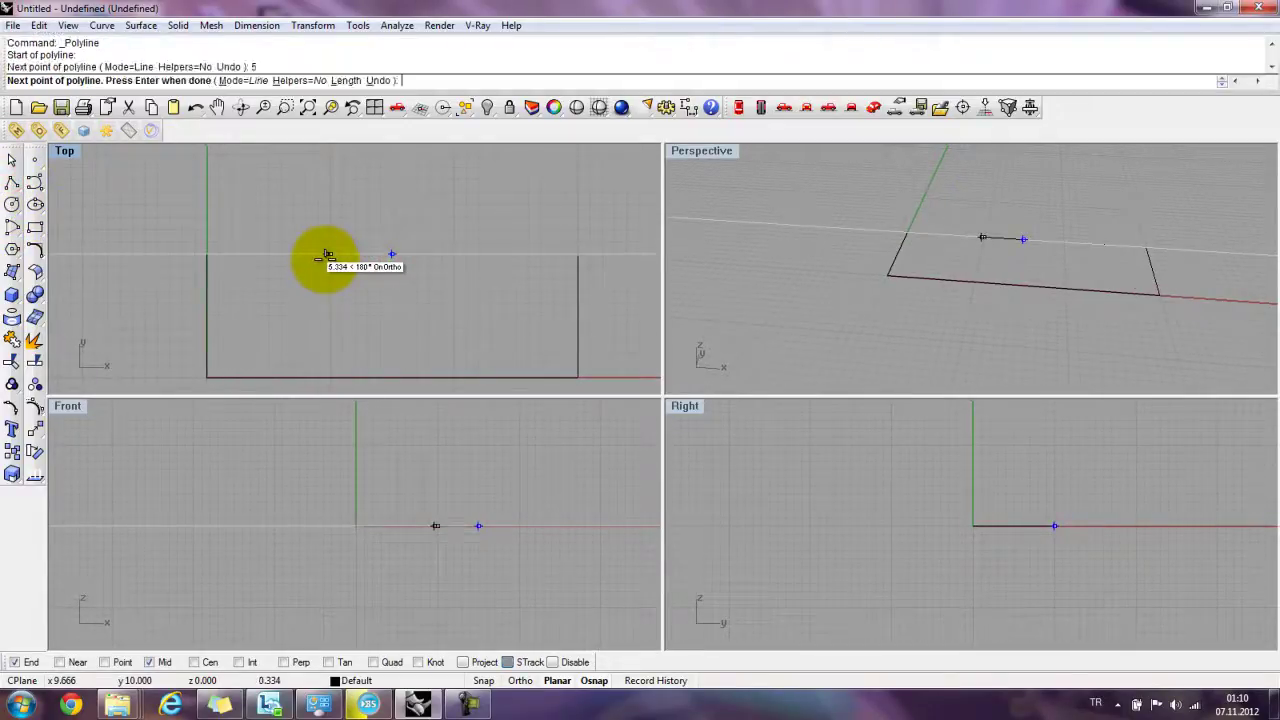
key(Return)
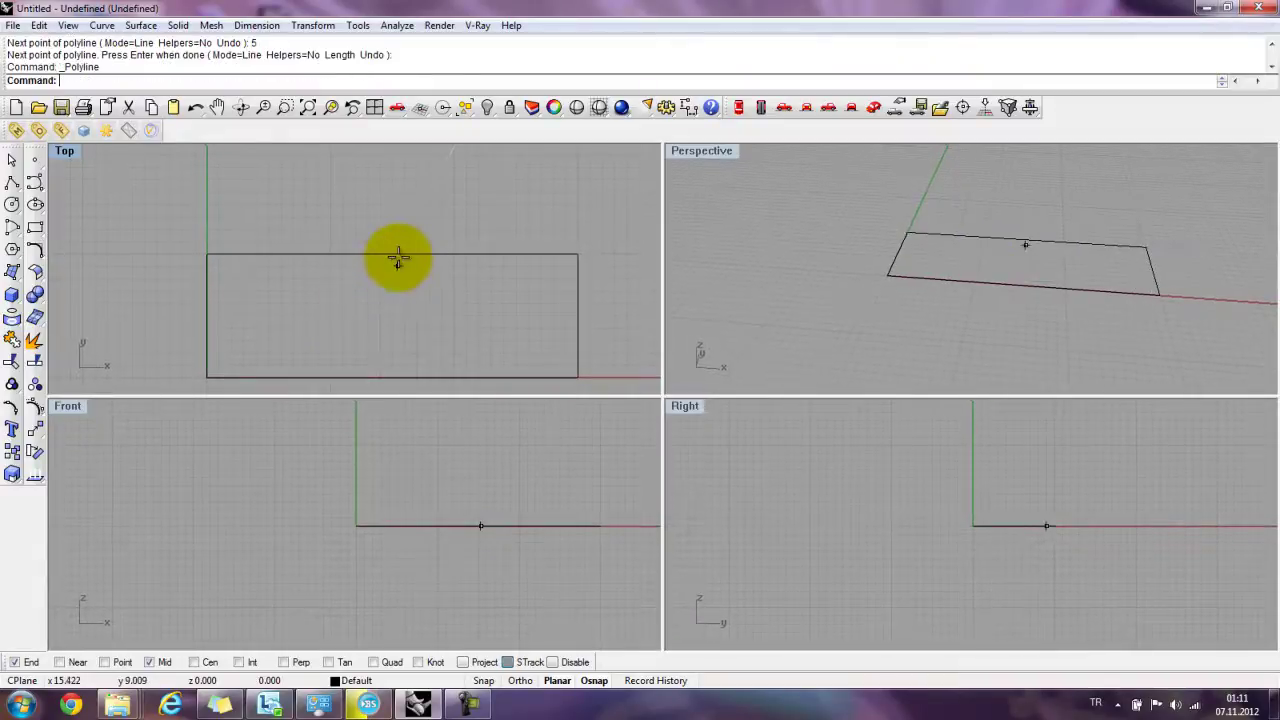
- Draw a 5-unit polyline from the midpoint of the rectangle's upper edge along the edge in the positive x direction
key(Return)
click(395, 254)
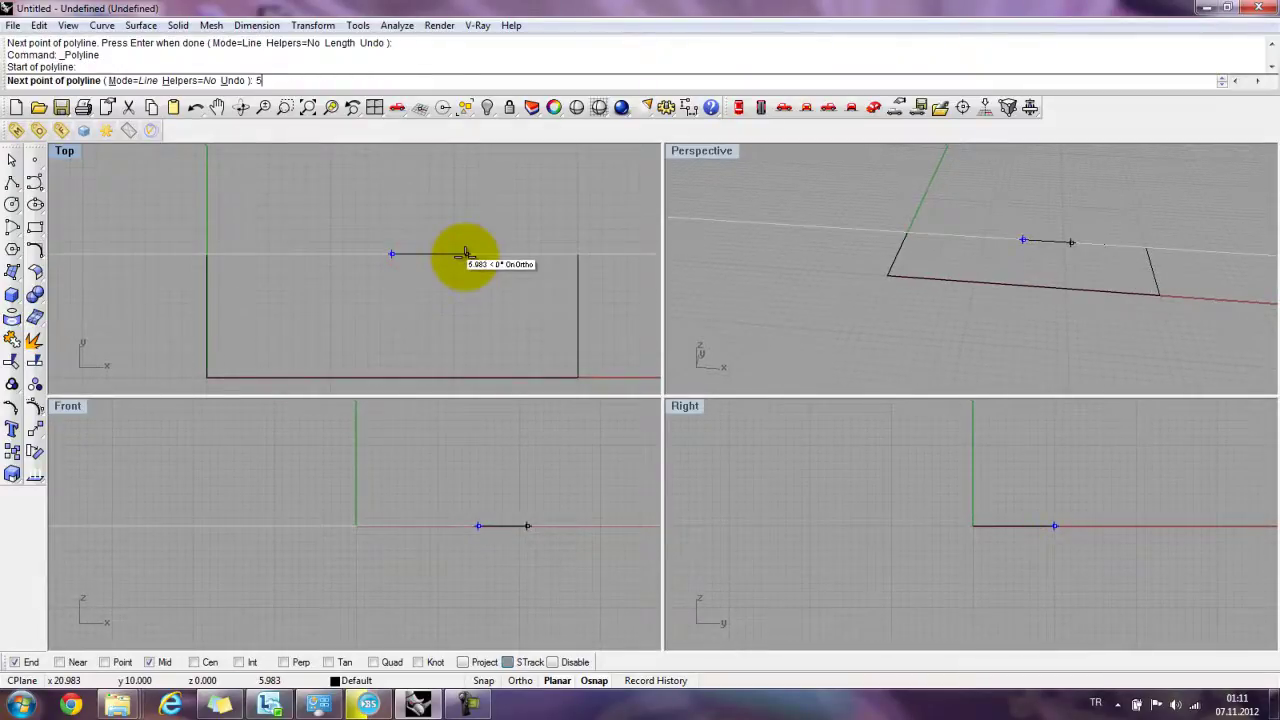
text(5)
key(Return)
key(Return)
- Draw a 1-unit vertical line upward from the midpoint of the rectangle's upper edge
key(Return)
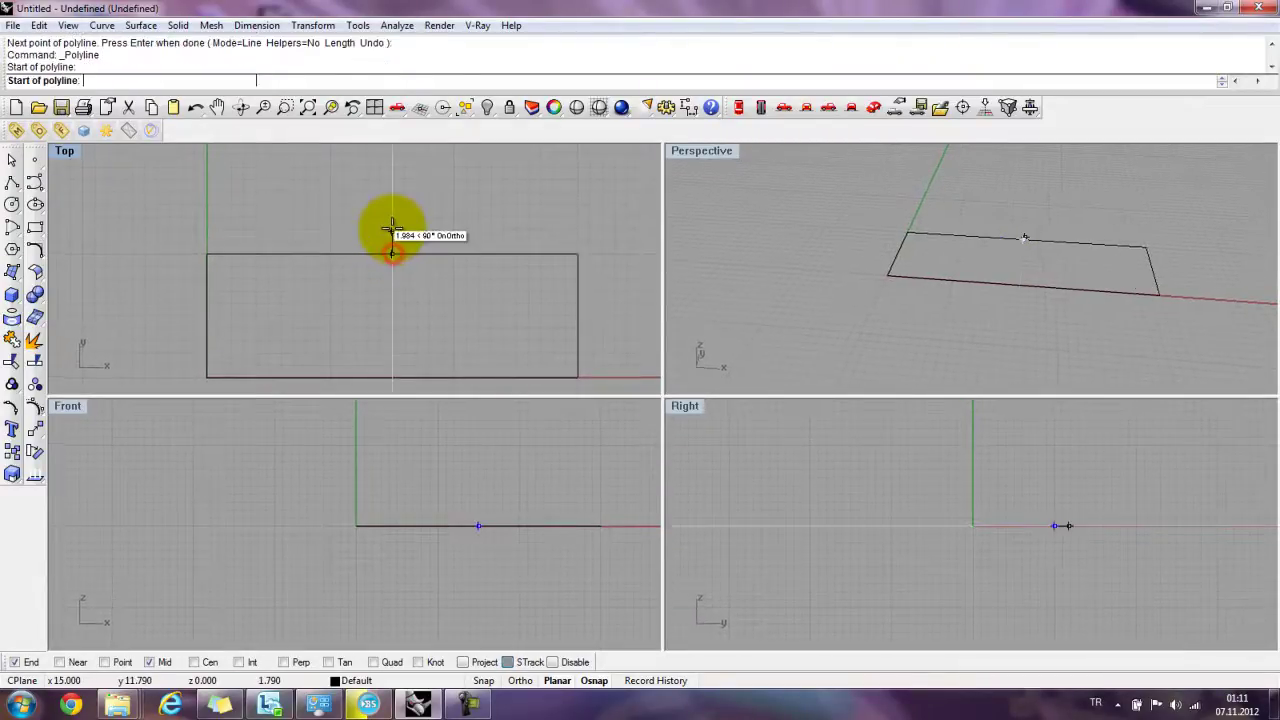
click(392, 227)
text(1)
key(Return)
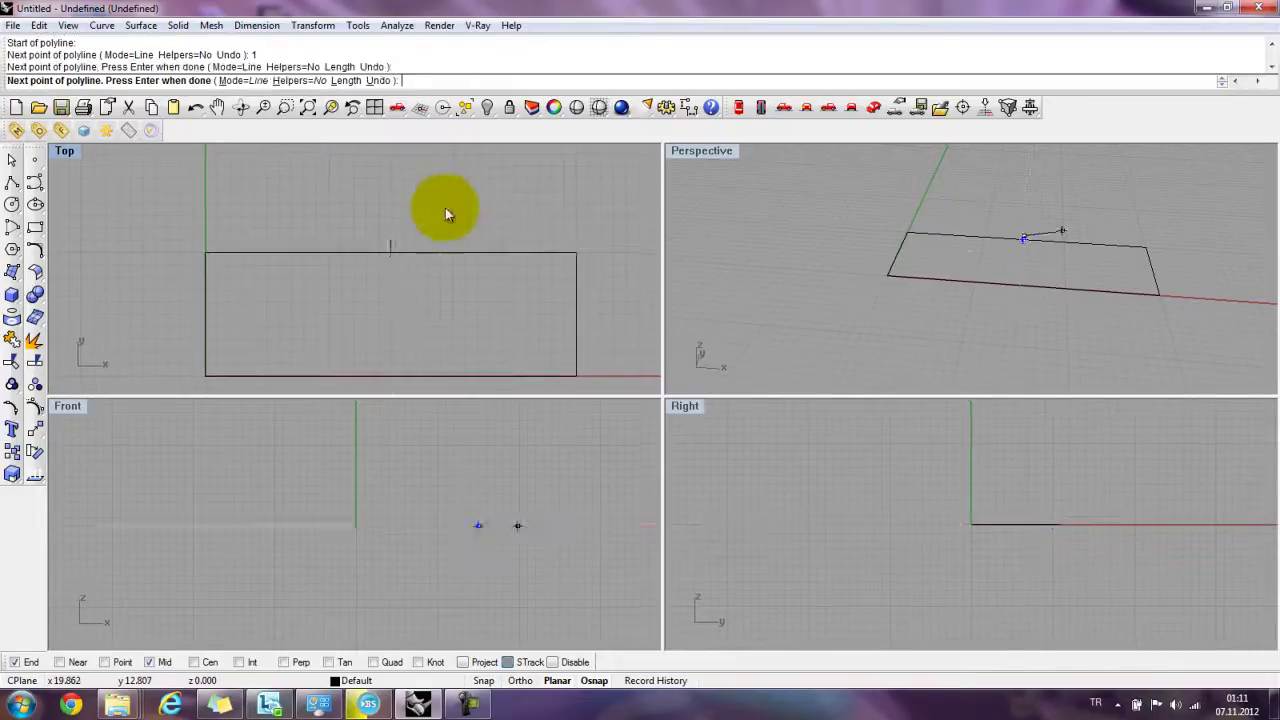
key(Return)
- Draw a start-end-point arc between the outer ends of the two 5-unit lines, passing through the top of the 1-unit vertical line
scroll(386, 234, up, 3)
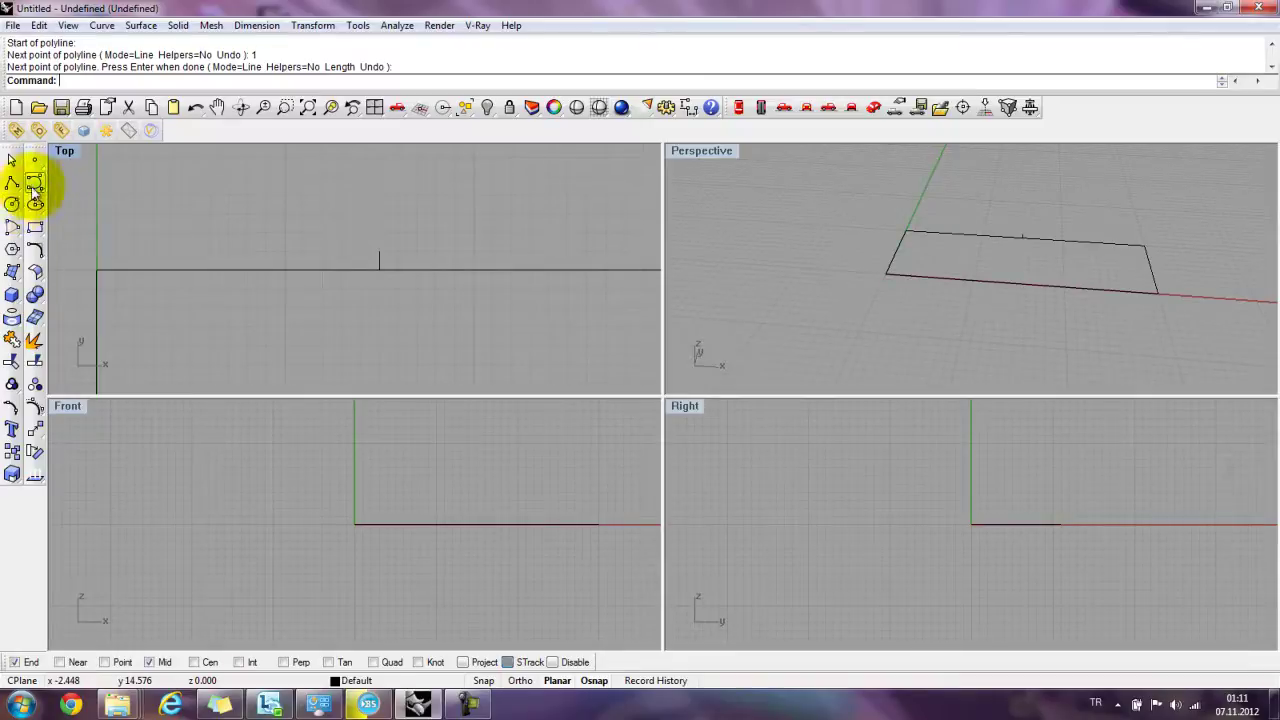
click(18, 230)
click(60, 247)
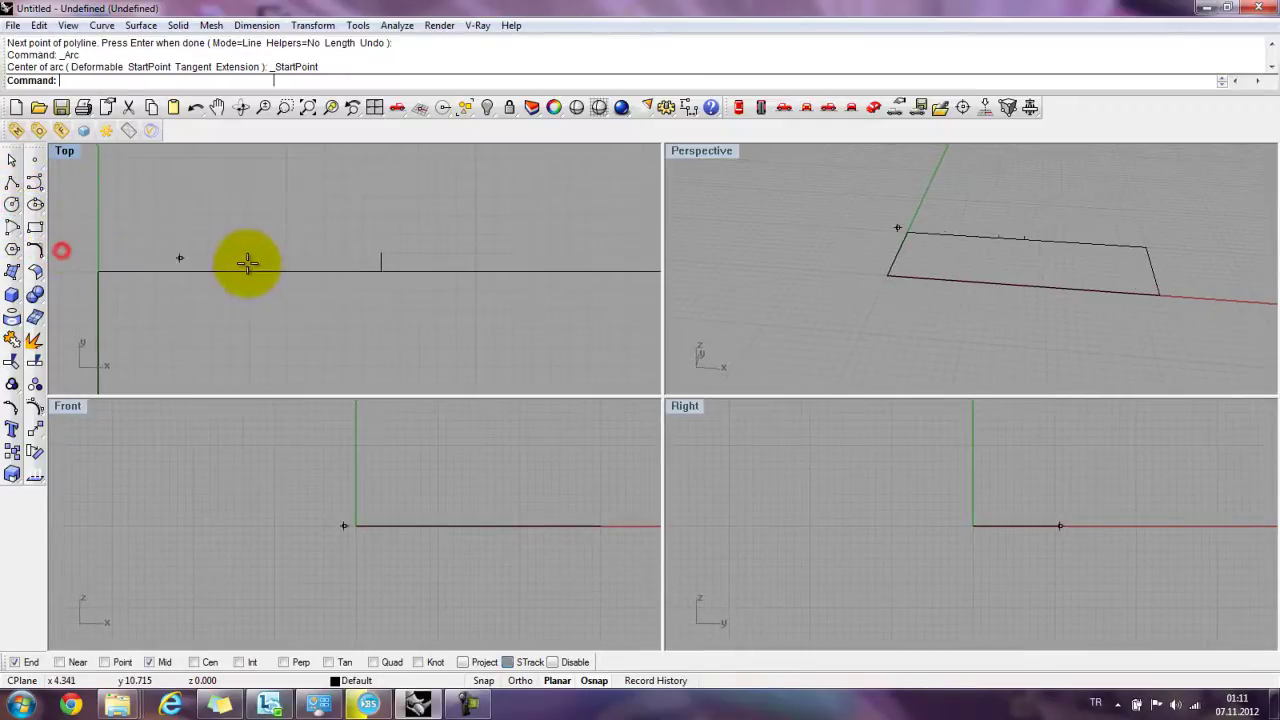
click(285, 270)
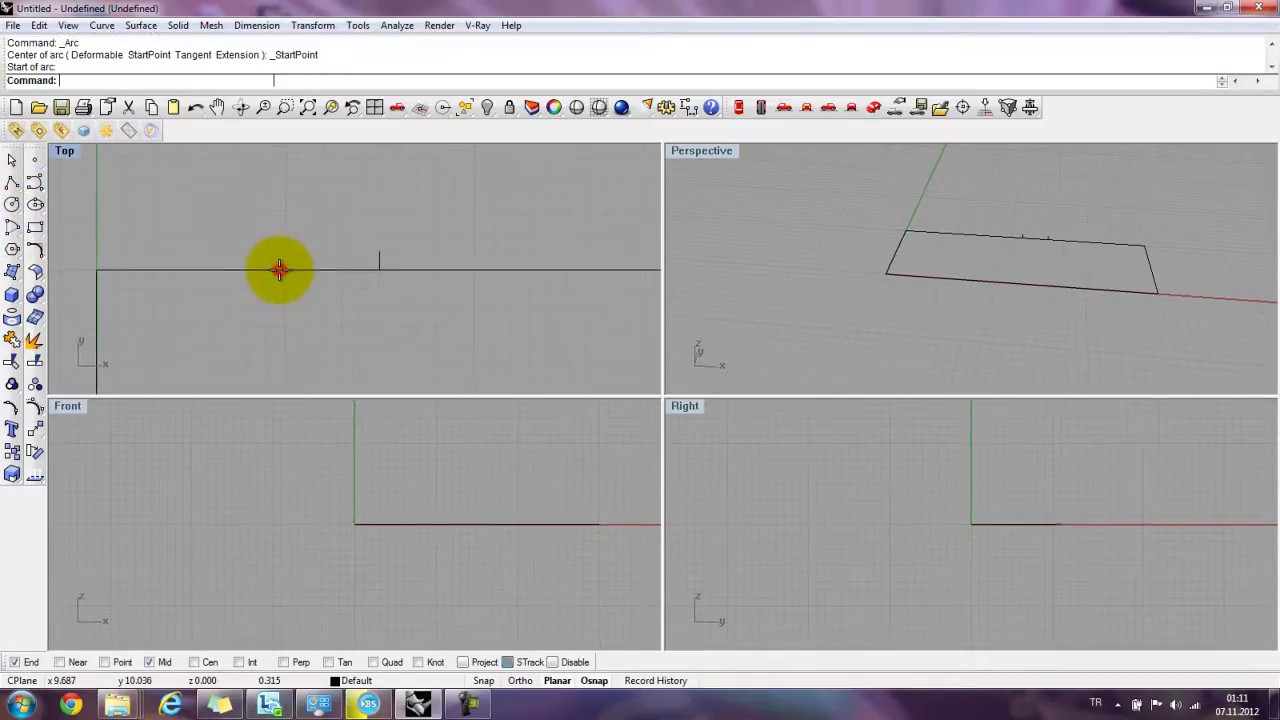
click(476, 271)
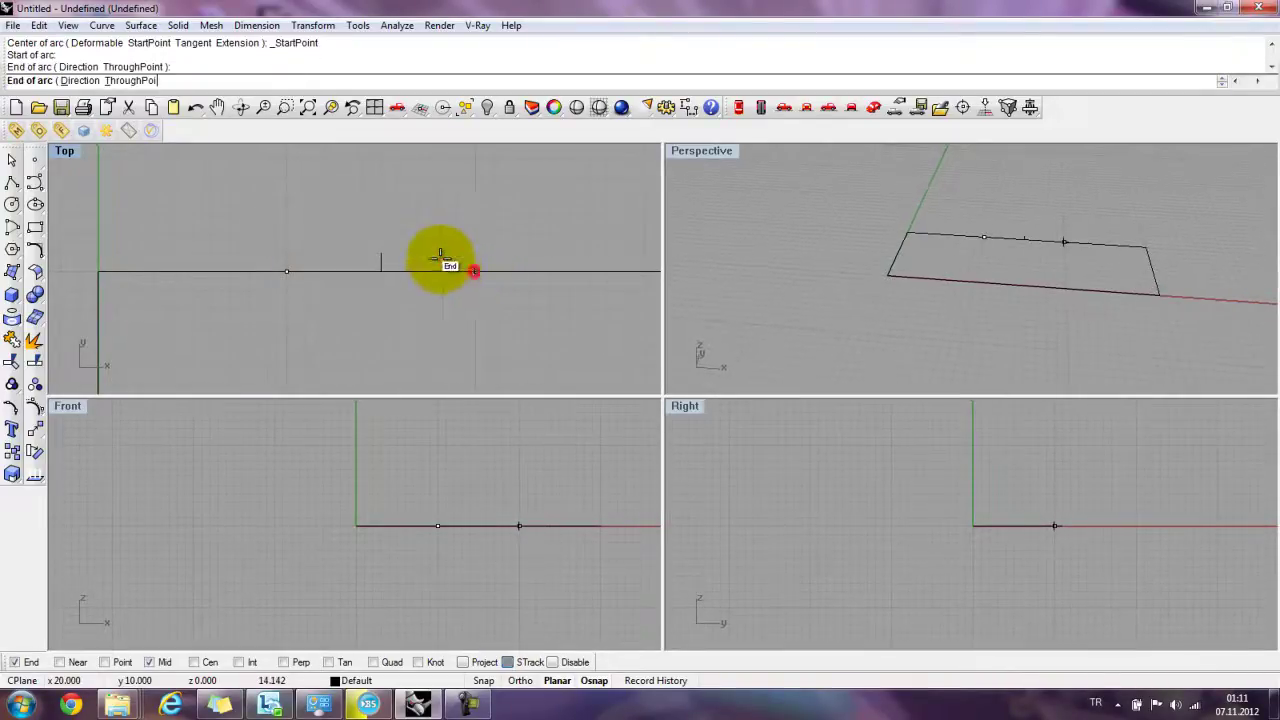
click(381, 247)
scroll(343, 237, down, 4)
scroll(343, 237, up, 3)
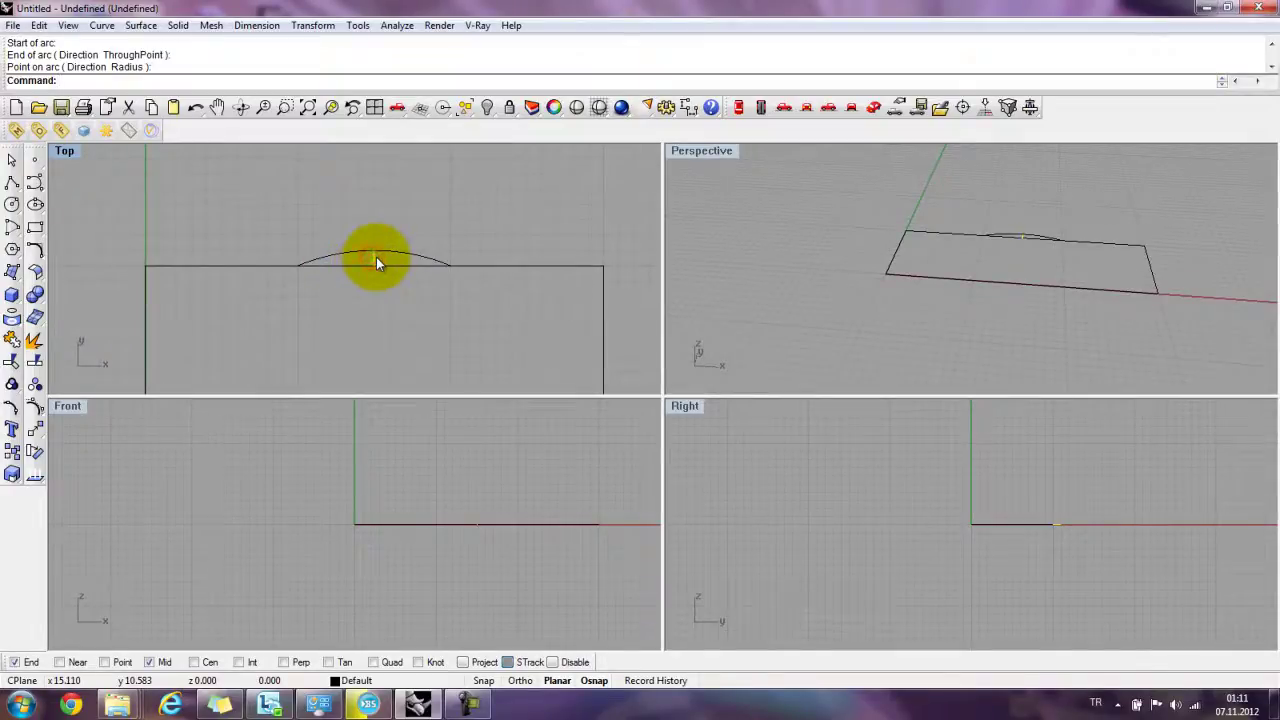
- Delete the three helper lines: the short vertical one and both 5-unit lines on the rectangle's upper edge
key(Delete)
scroll(382, 272, up, 2)
click(377, 271)
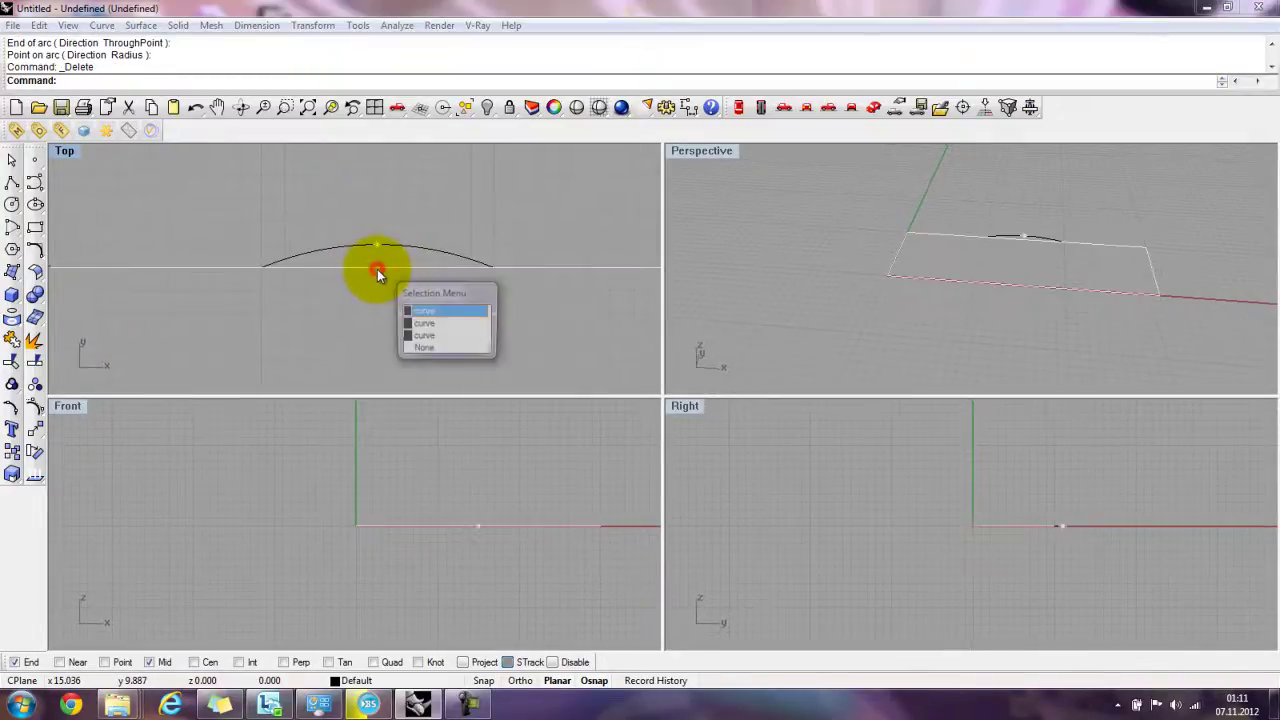
click(432, 321)
key(Delete)
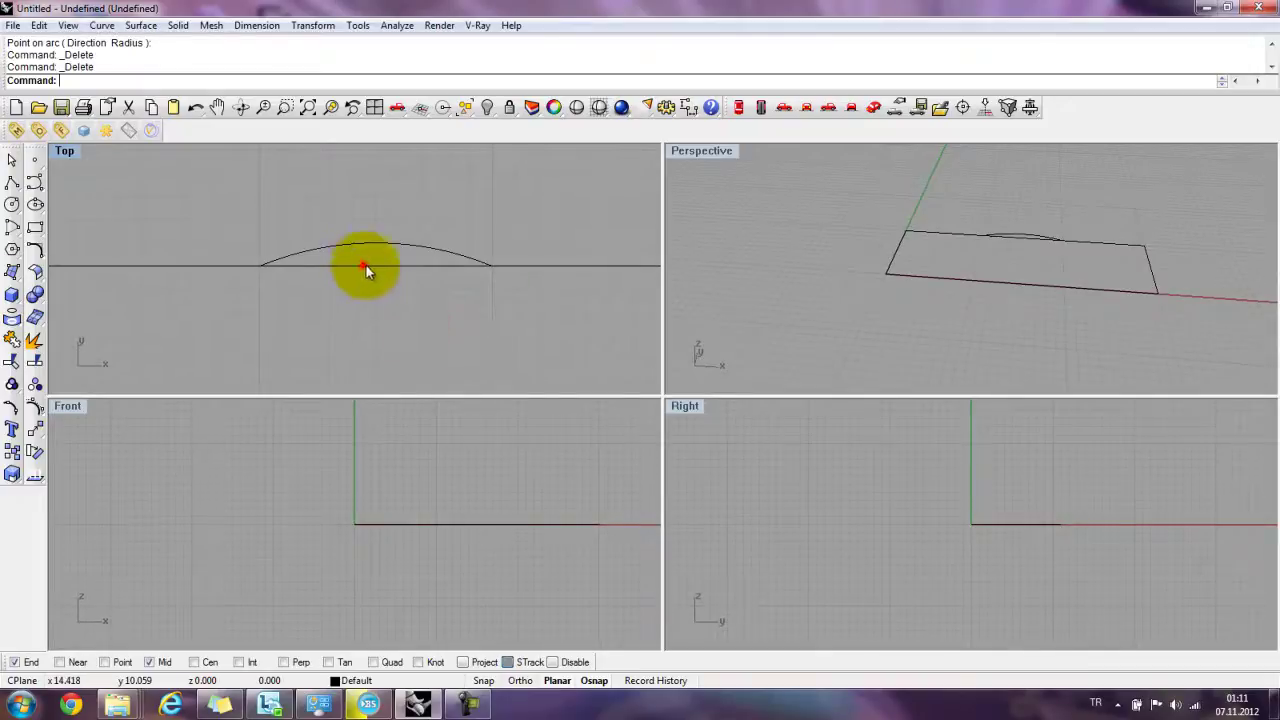
click(366, 265)
click(428, 318)
key(Delete)
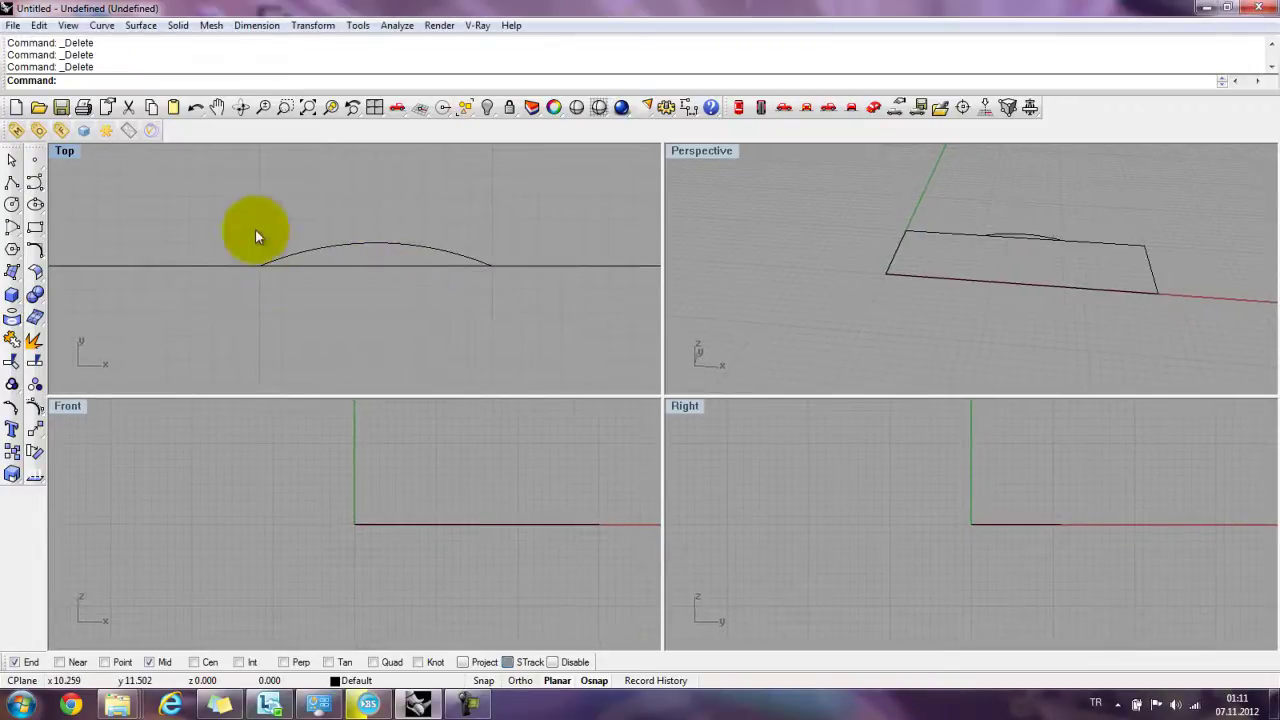
- Trim away the portion of the rectangle's upper edge under the arc, using the arc as the cutting object
click(370, 246)
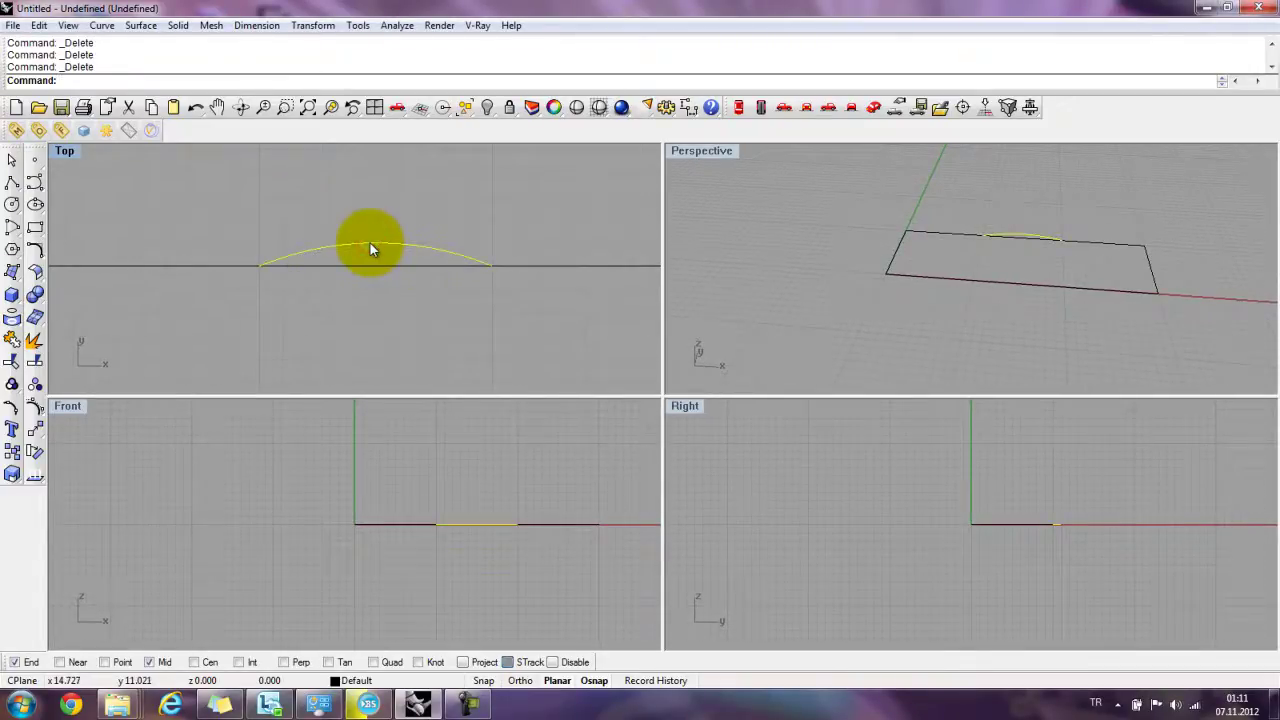
text(trim)
key(Return)
click(370, 265)
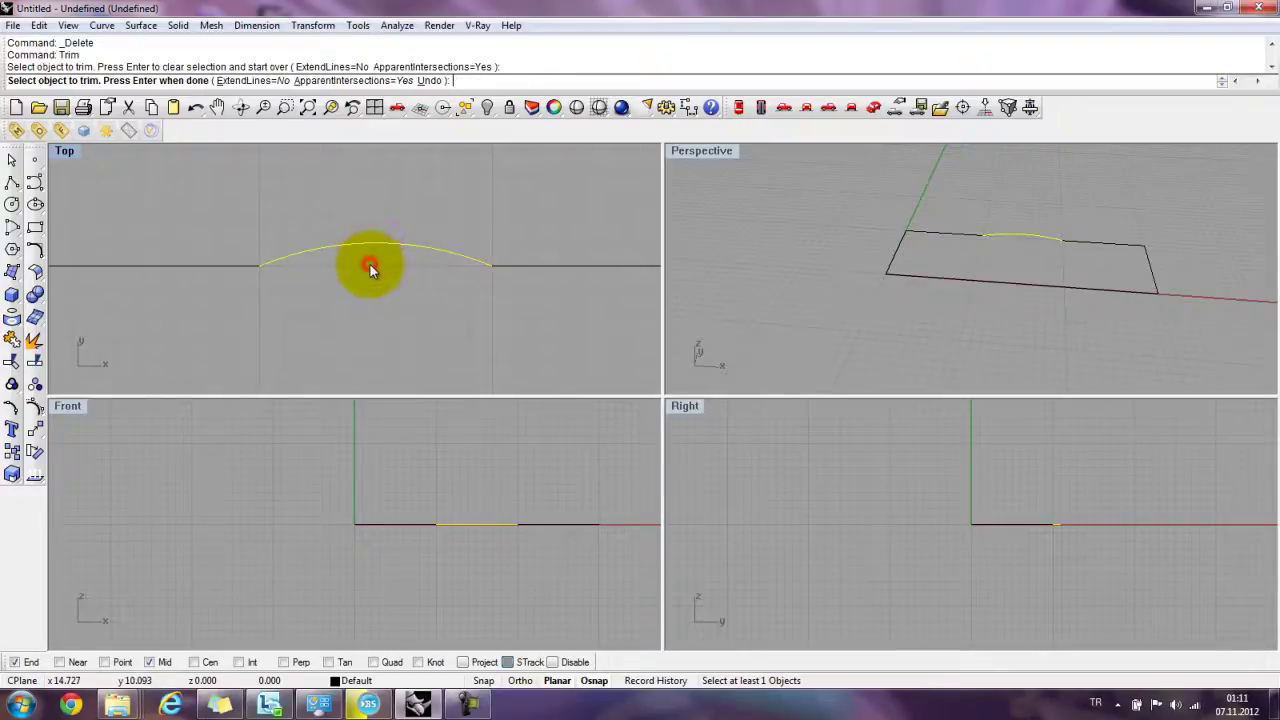
scroll(370, 264, down, 3)
key(Return)
- Join the trimmed rectangle and the arc into one closed curve, and maximize the Perspective viewport
click(536, 207)
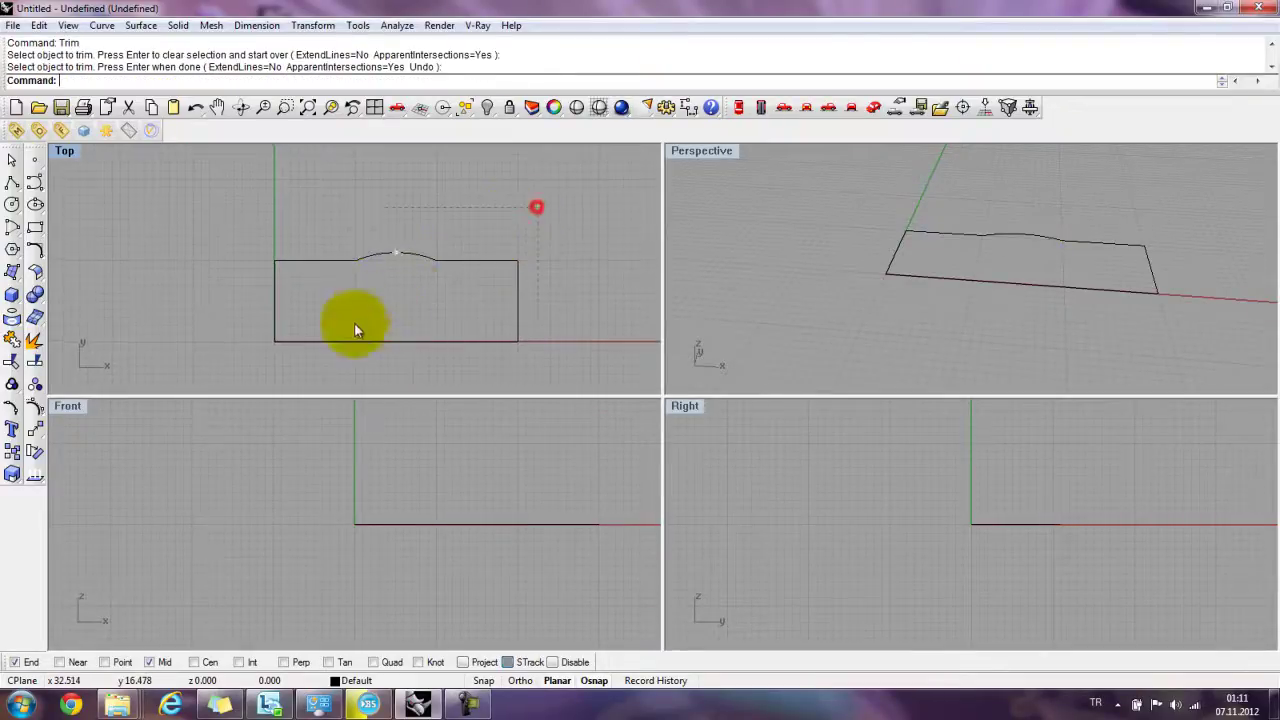
key(ctrl+a)
key(ctrl+j)
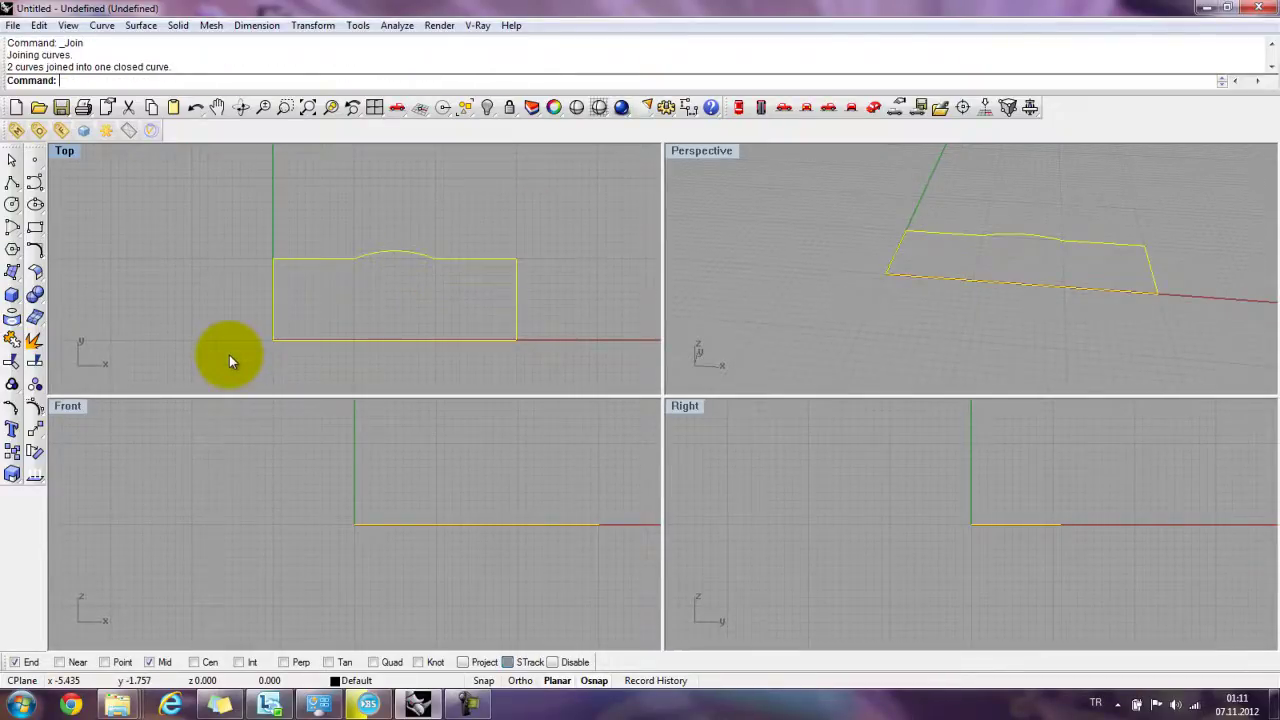
double_click(706, 151)
right_drag(497, 403, 965, 405)
text(Ex)
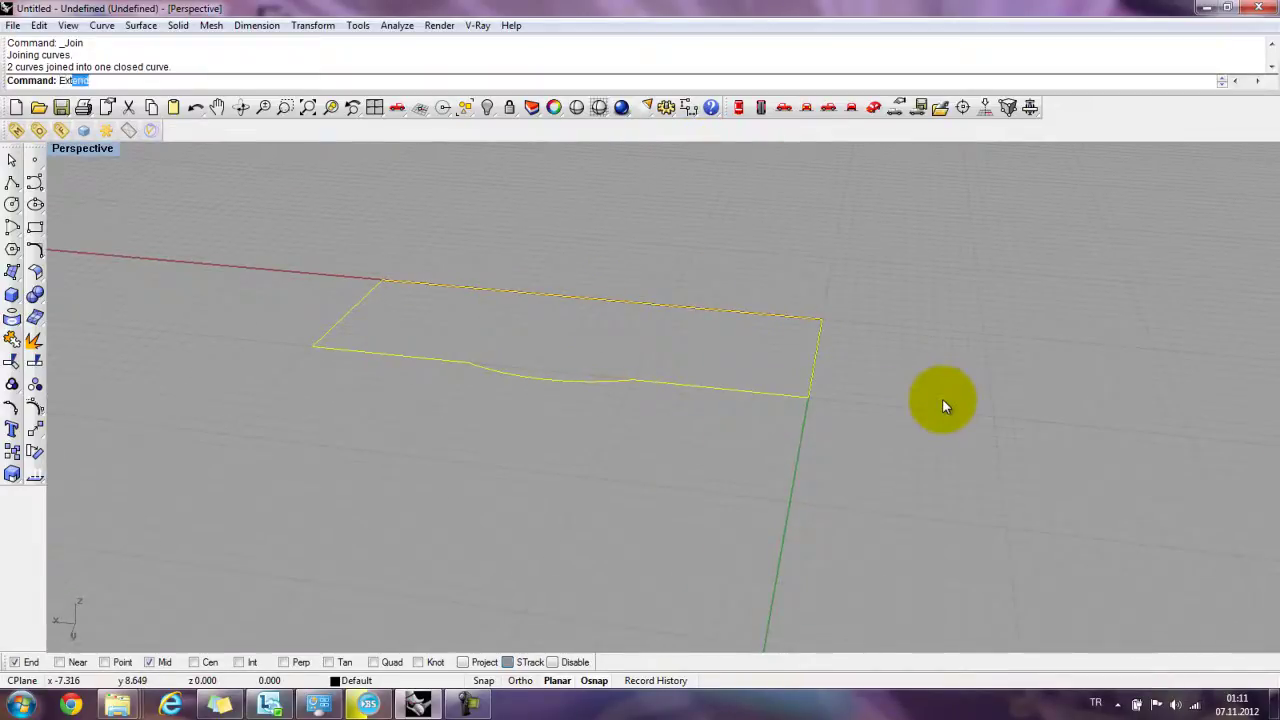
text(tr)
key(Return)
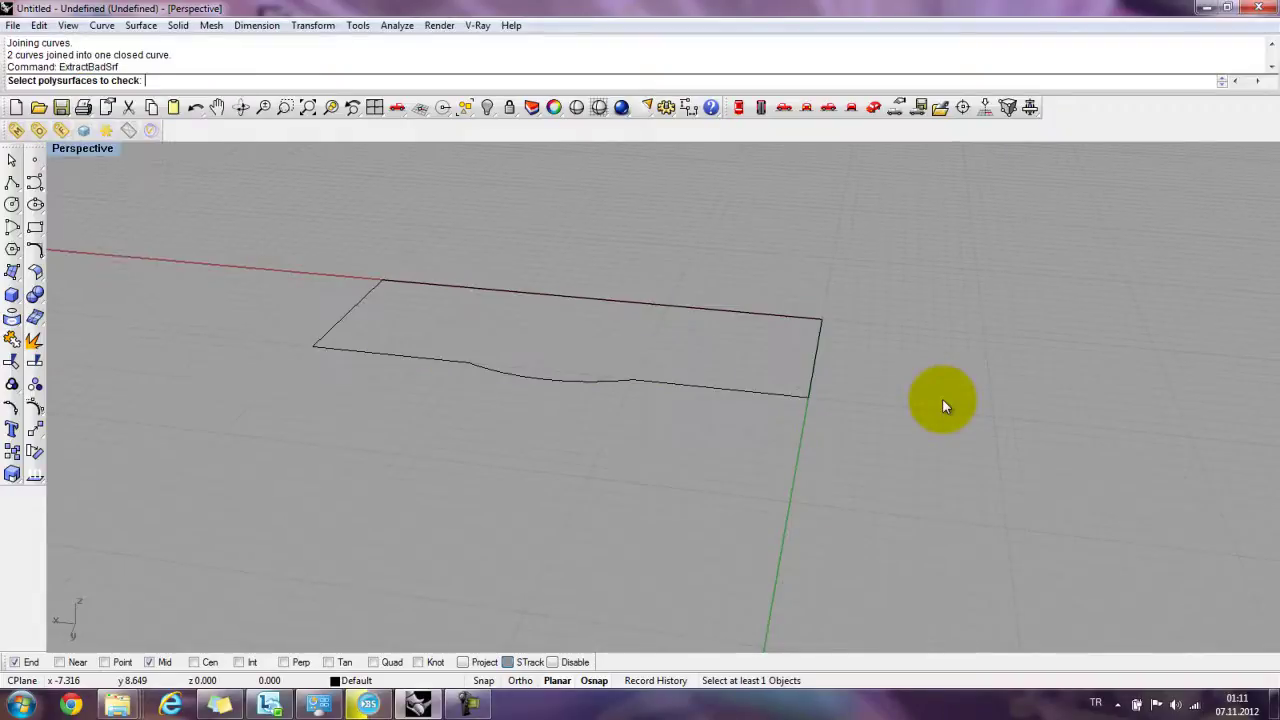
- Extrude the closed outline straight into a capped solid with an extrusion distance of 30
click(660, 412)
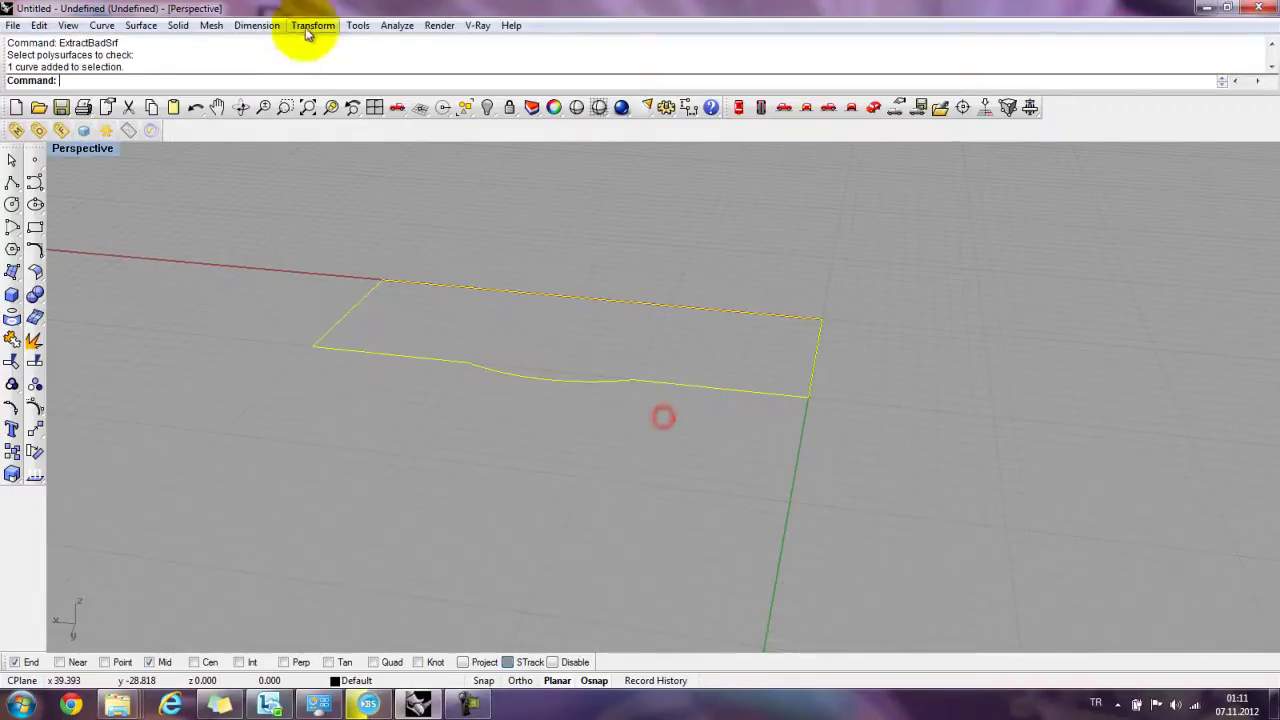
click(178, 25)
mouse_move(323, 289)
click(392, 289)
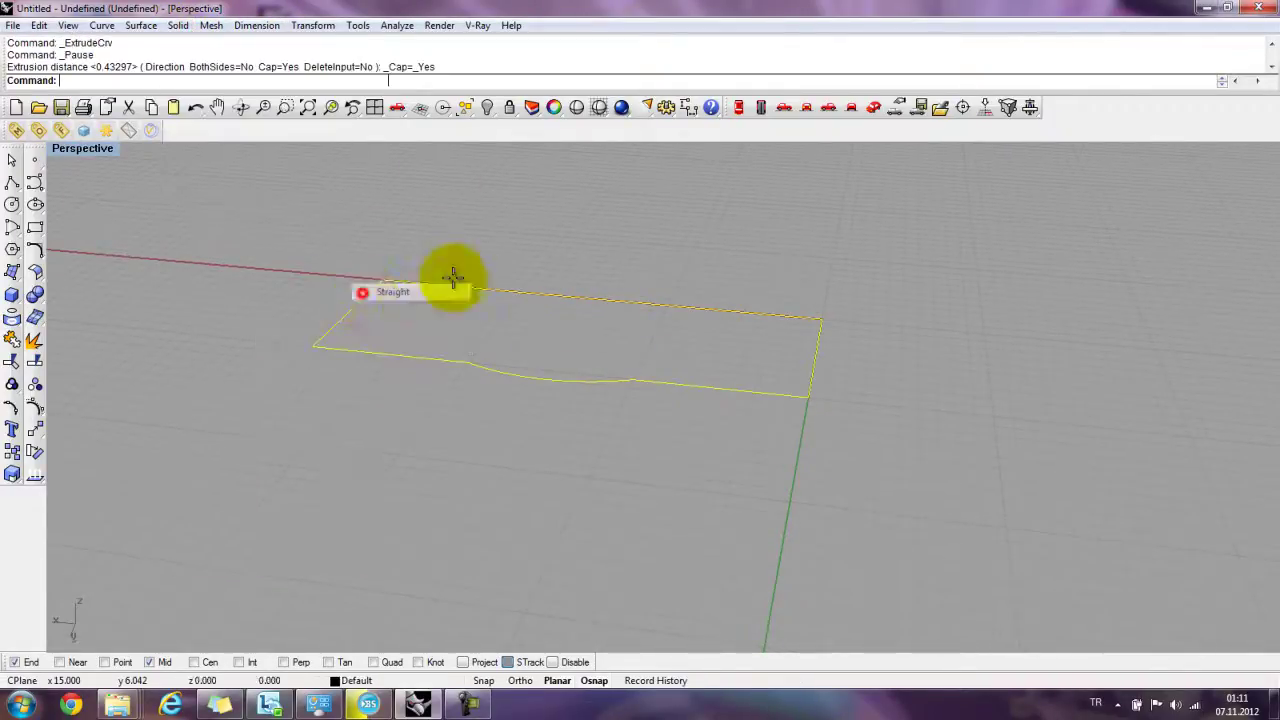
click(727, 203)
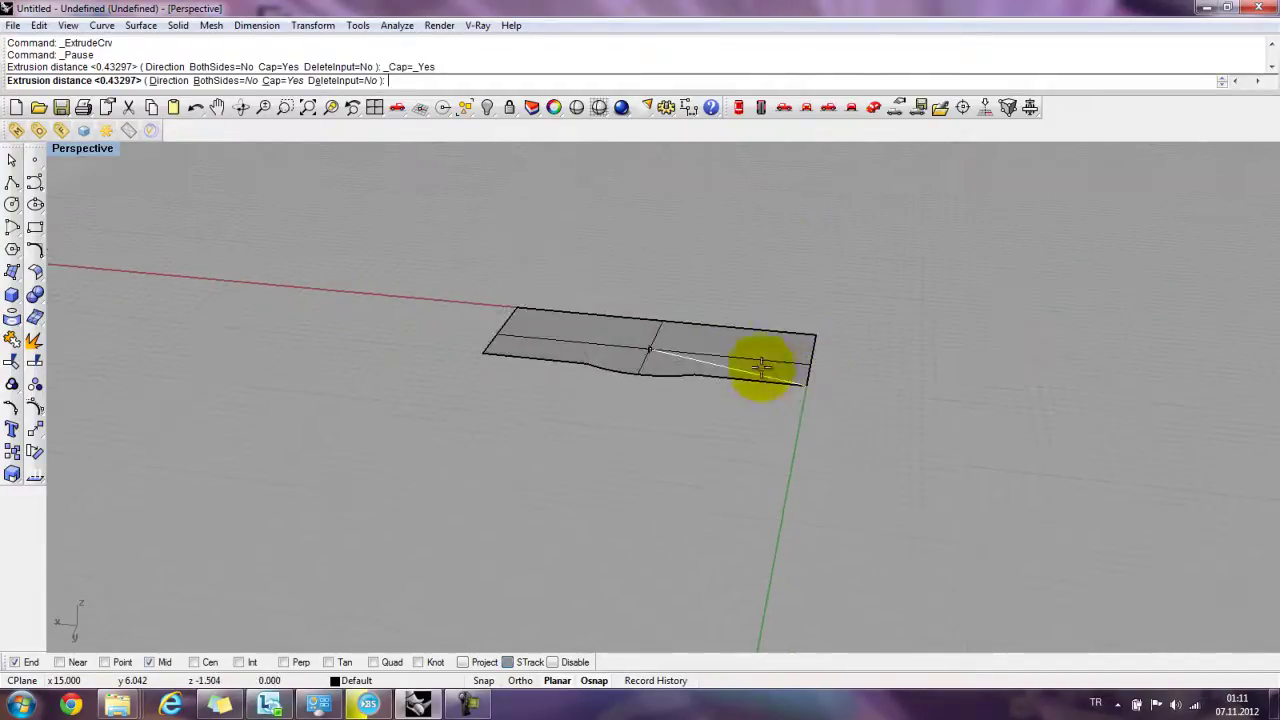
key(Return)
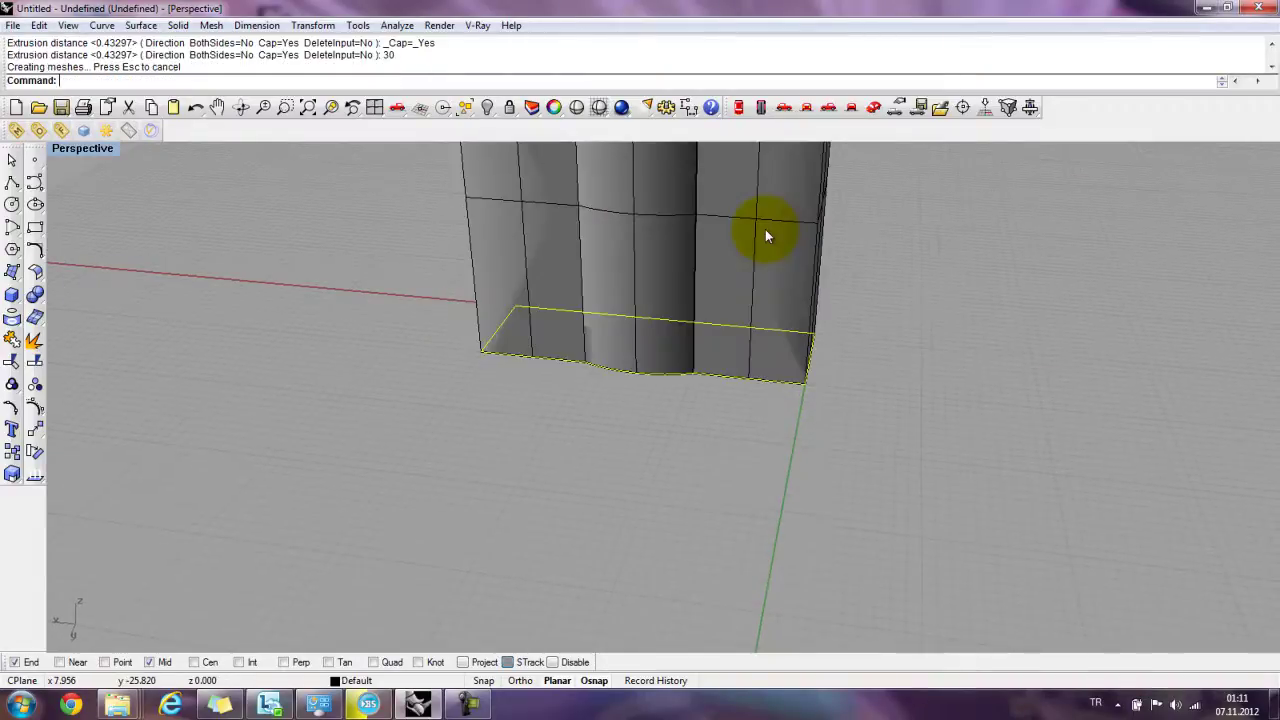
- Delete the extruded solid, keeping its base outline curve
scroll(772, 300, down, 5)
key(Delete)
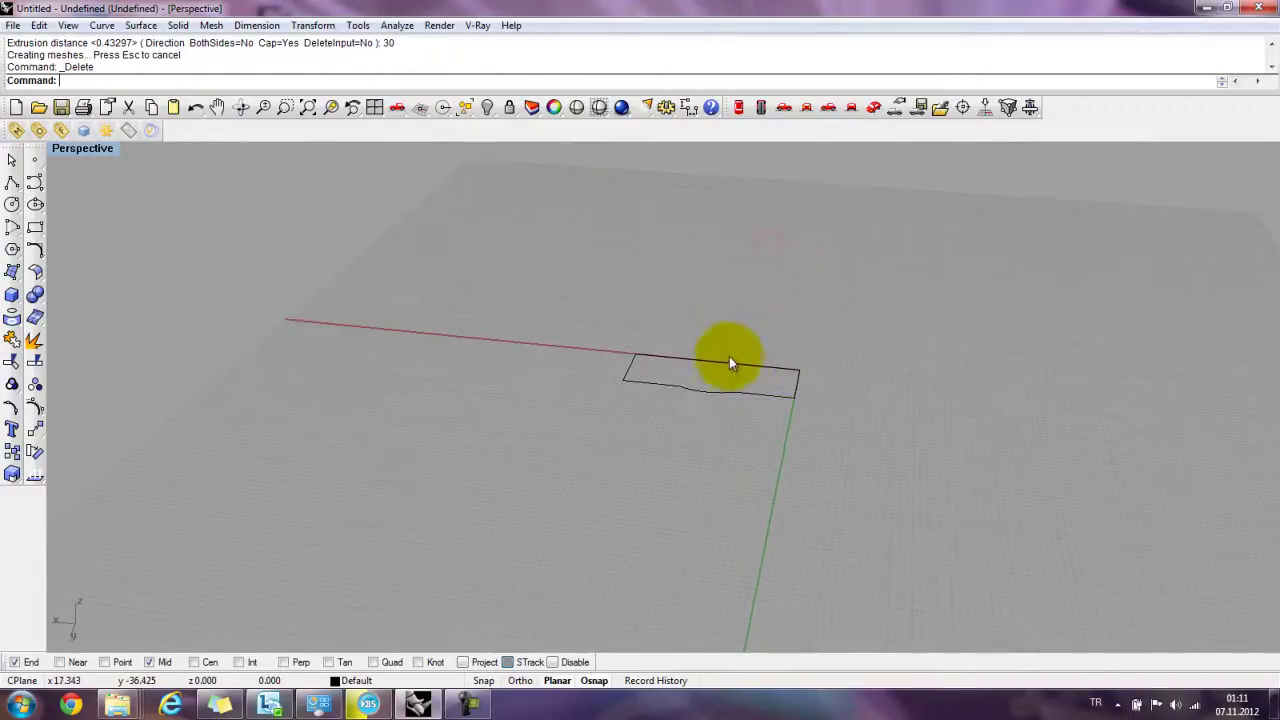
- Try extruding the closed outline as a capped solid with a distance of 10, and undo that extrusion
key(Return)
click(763, 392)
key(Return)
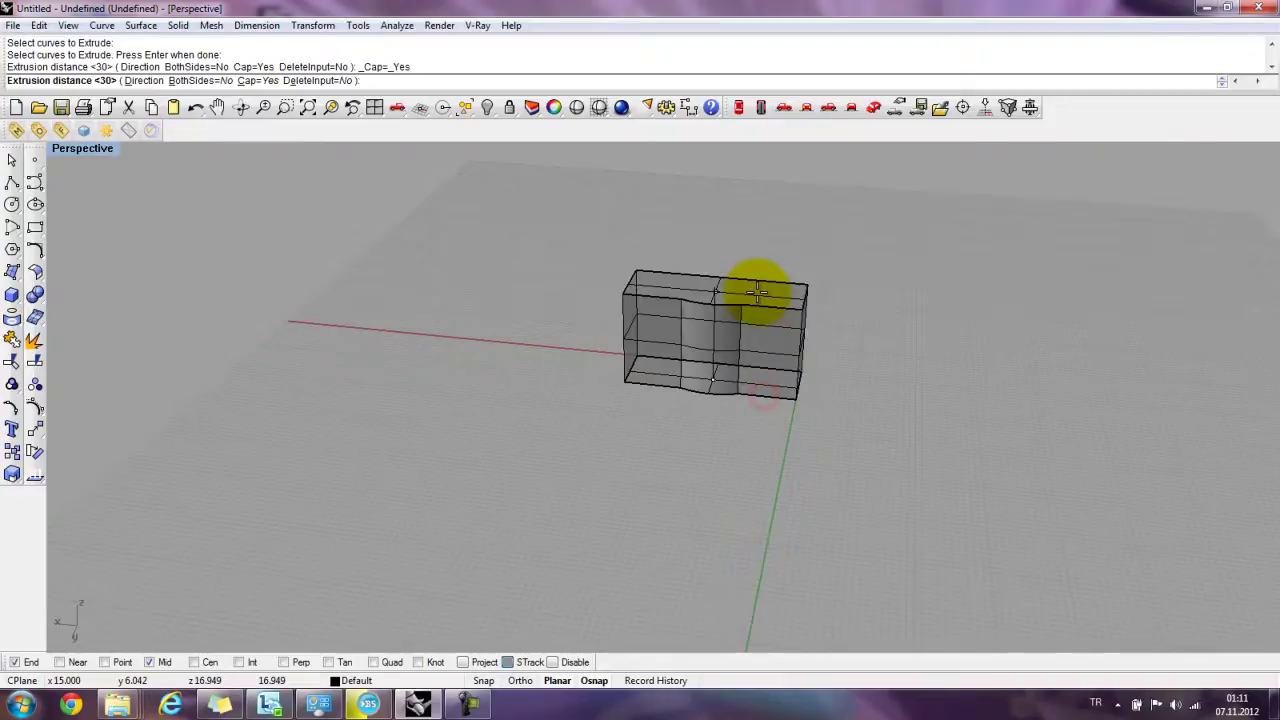
text(10)
key(Return)
key(ctrl+z)
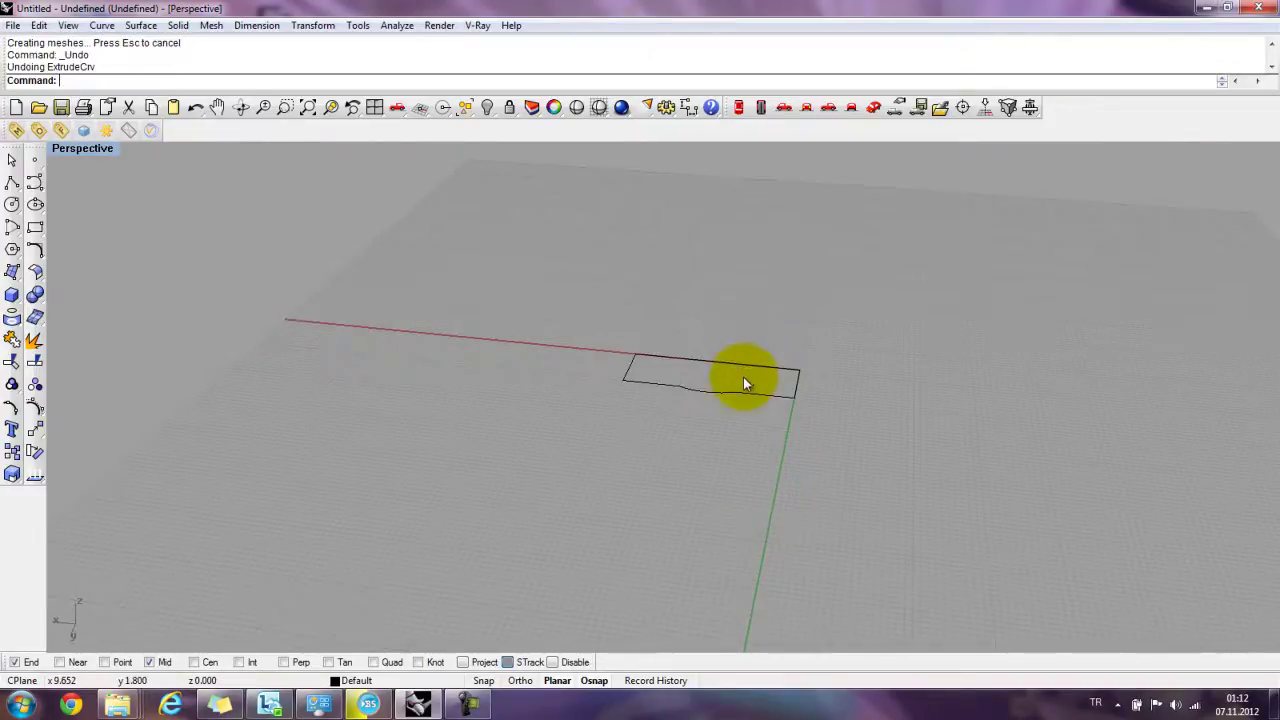
- Extrude the closed outline straight into a capped solid with an extrusion distance of 15
click(752, 365)
right_click(752, 365)
text(15)
key(Return)
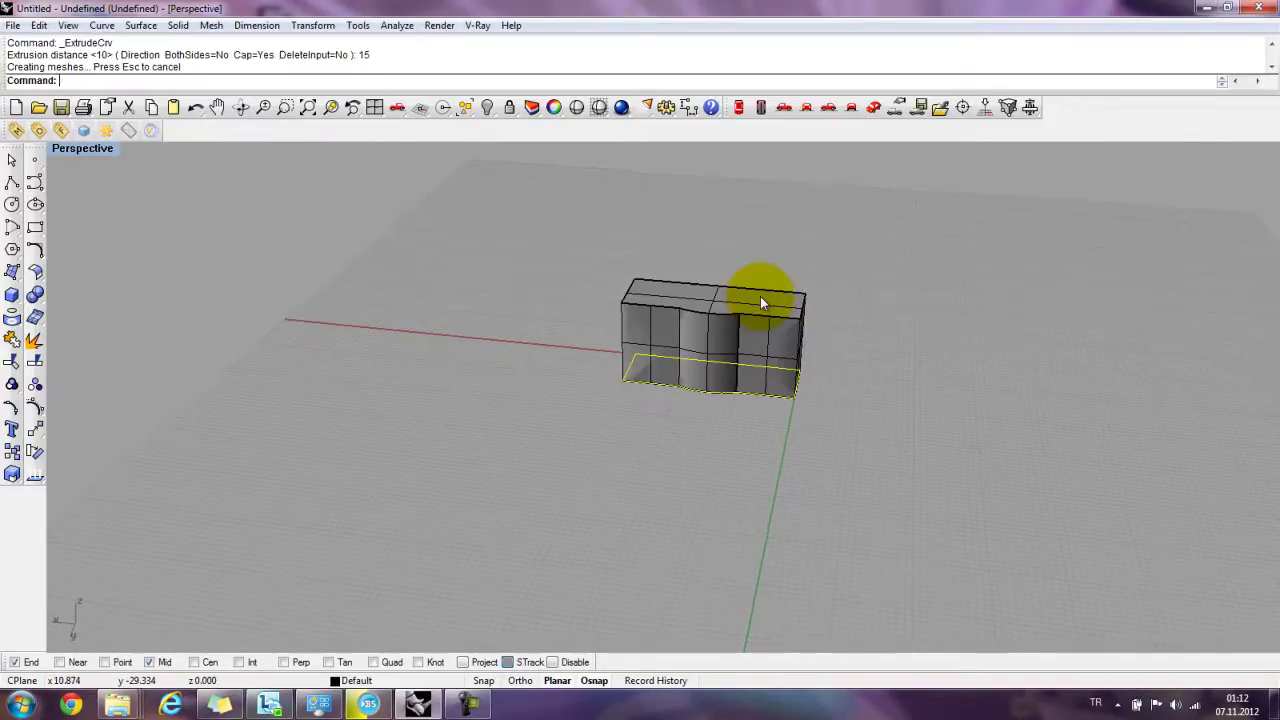
- Move the base outline curve from a lower corner of the solid up to the matching corner of its top face
scroll(759, 296, up, 2)
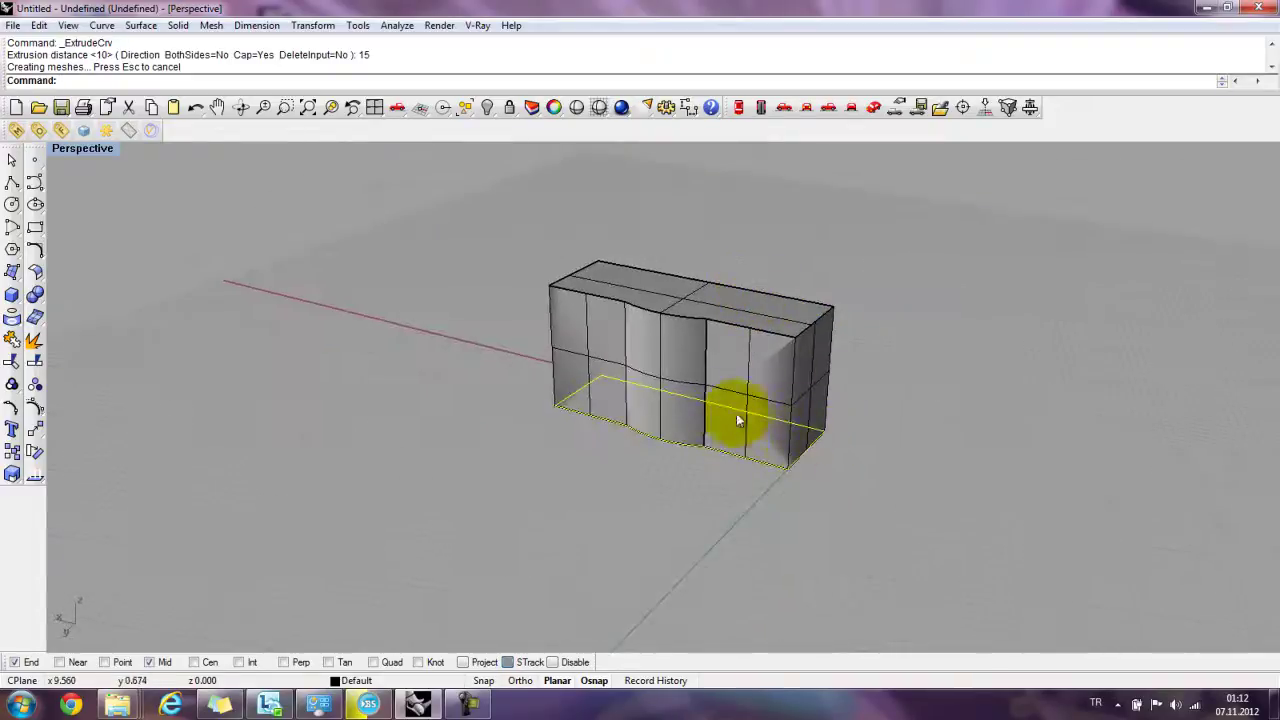
key(Return)
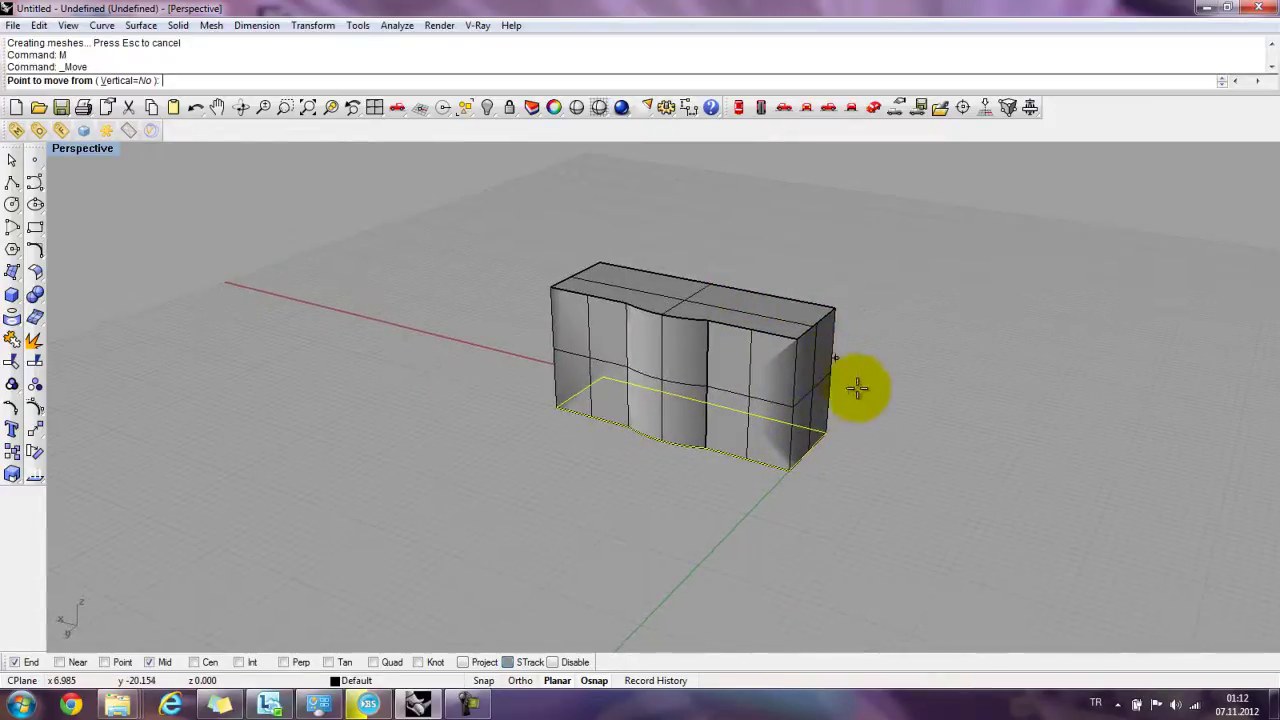
click(827, 432)
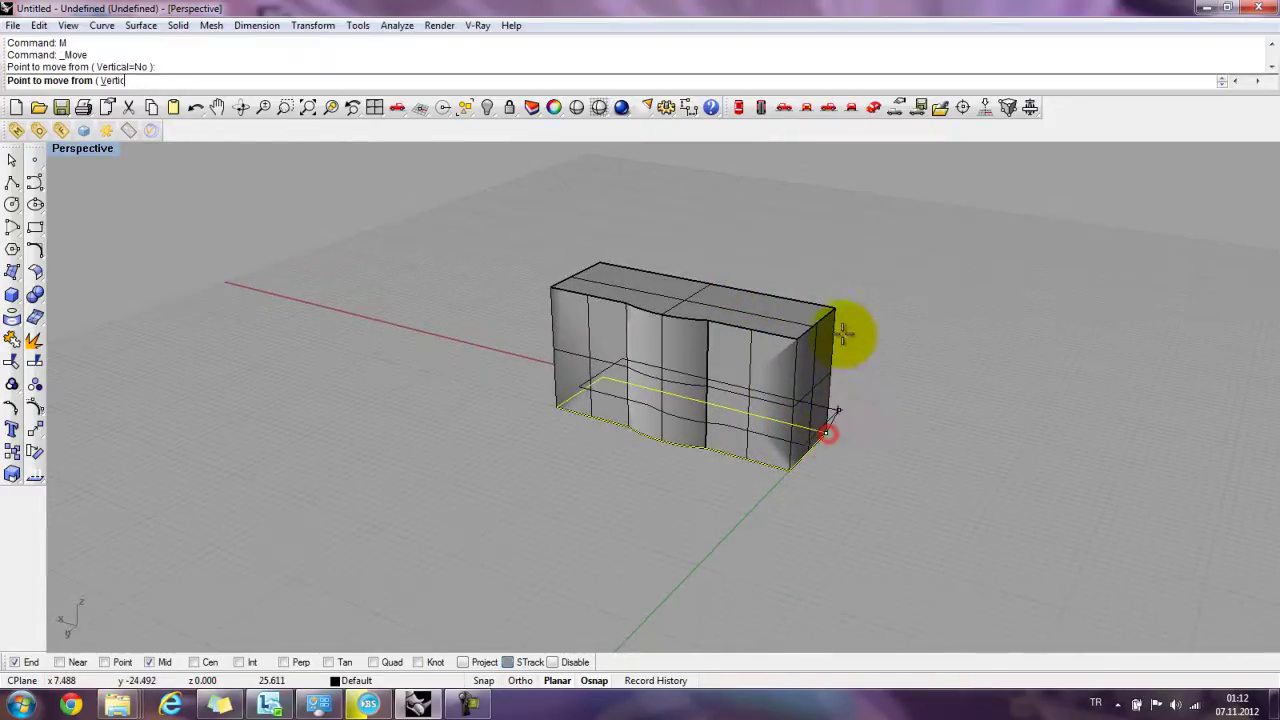
click(830, 305)
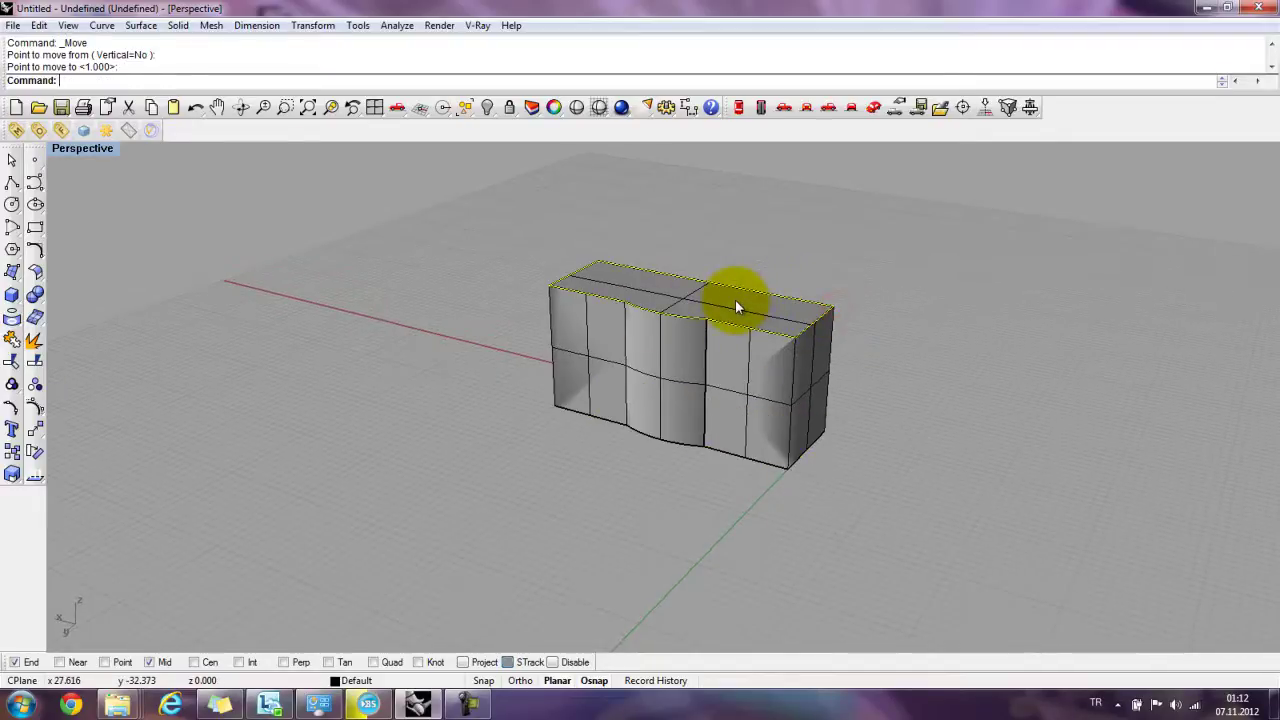
- Offset the outline on the solid's top face outward by a distance of 1, with sharp corners
text(Offset)
key(Return)
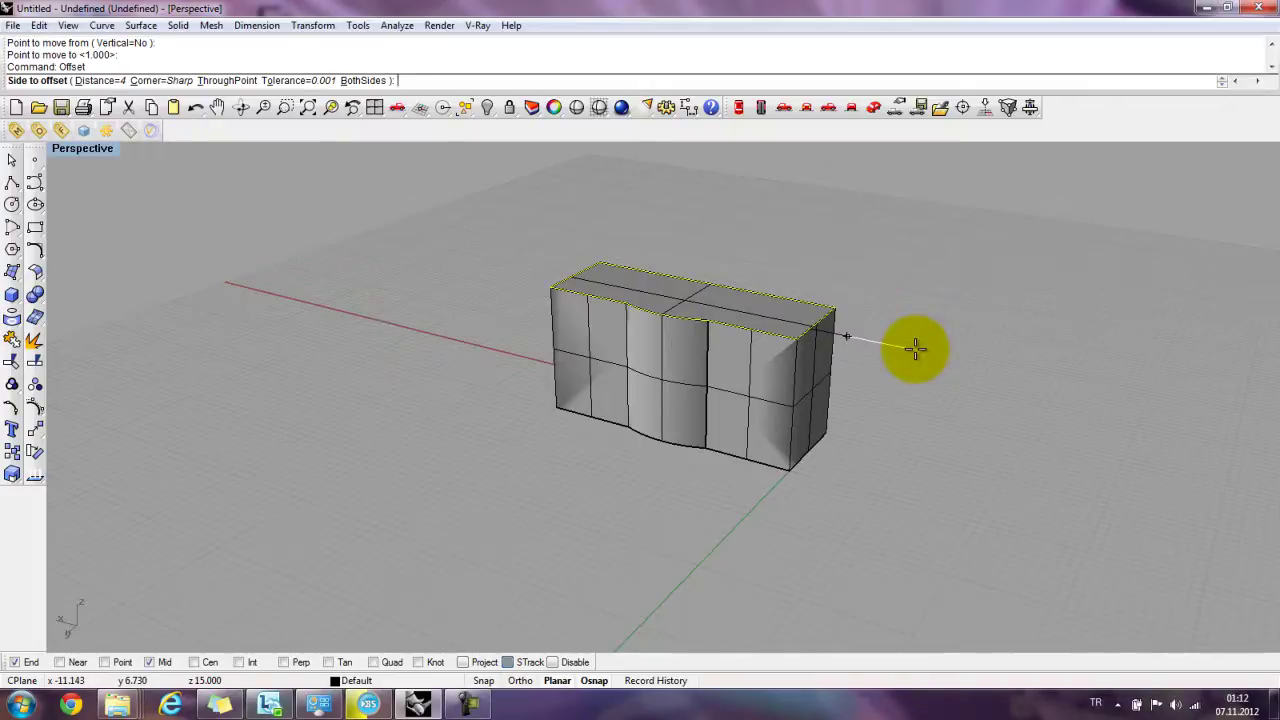
text(2)
key(Return)
text(1)
key(Return)
click(915, 349)
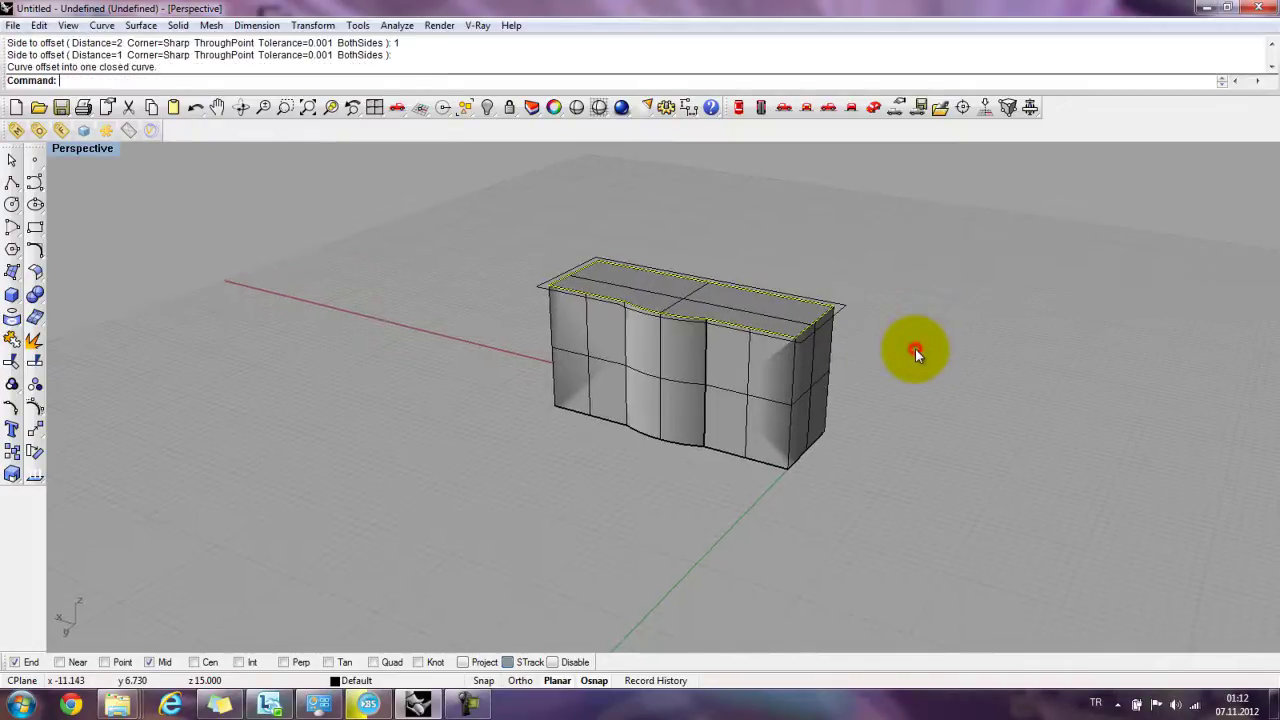
- Extrude the offset outline by 1 into a capped slab on top of the solid
scroll(837, 297, up, 3)
text(E)
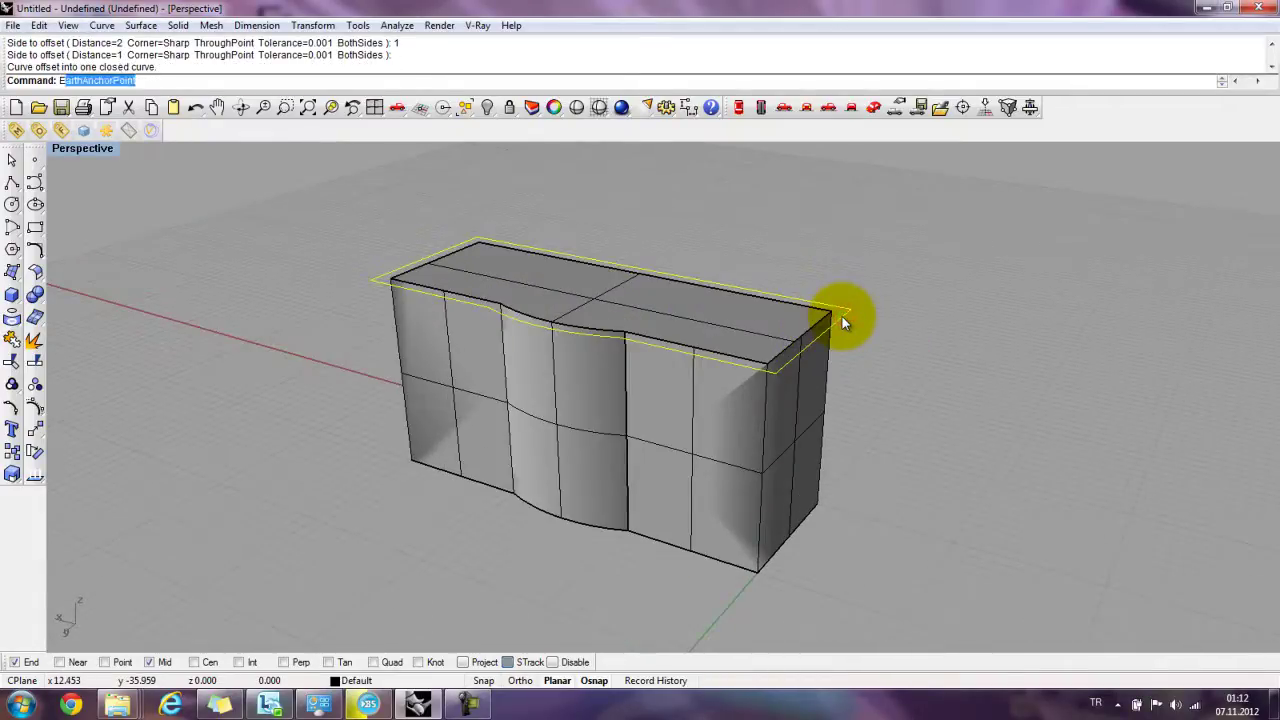
text(xtrude)
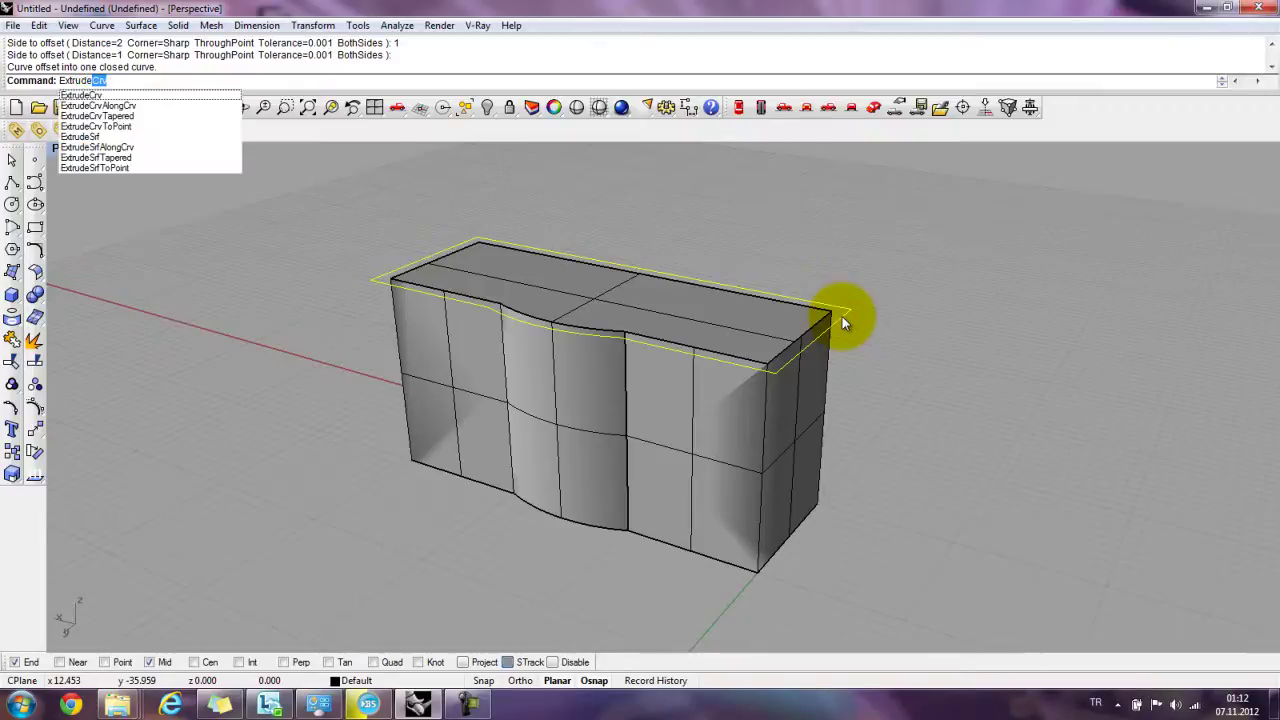
key(Return)
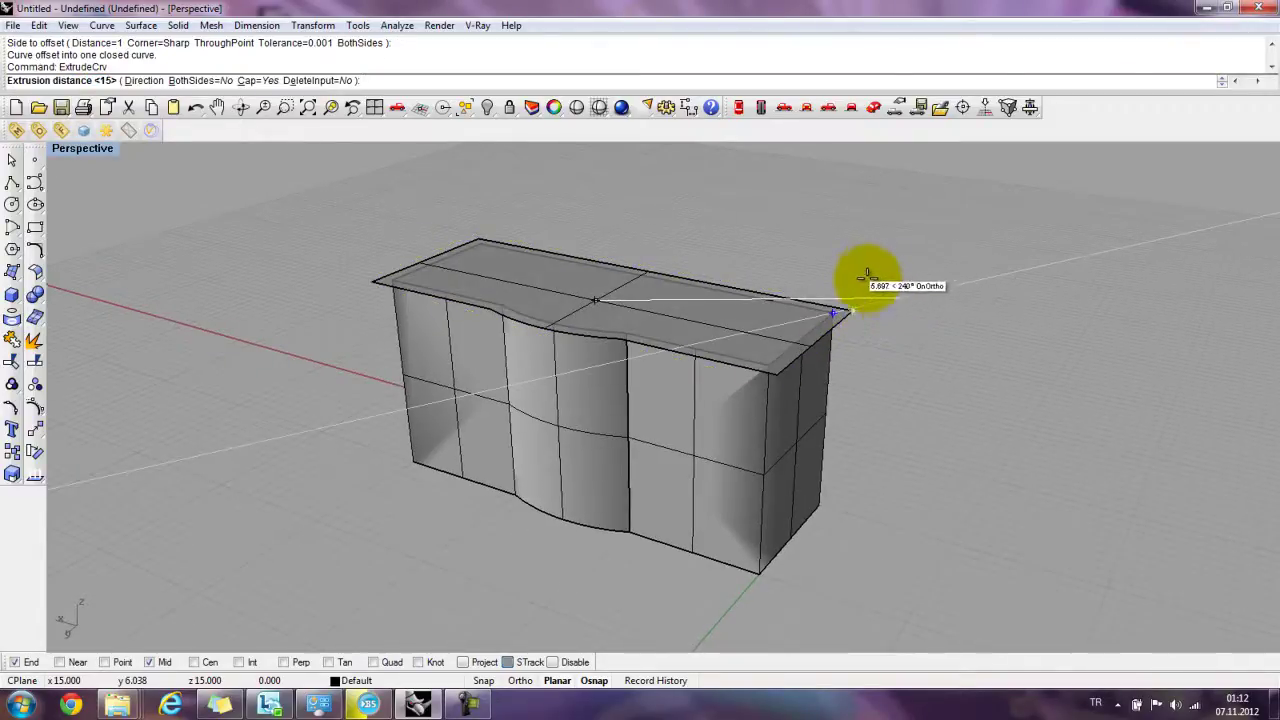
text(1)
key(Return)
- Inspect the body and its overhanging slab from several sides, and delete both solids together with their outline curves
right_drag(815, 303, 477, 353)
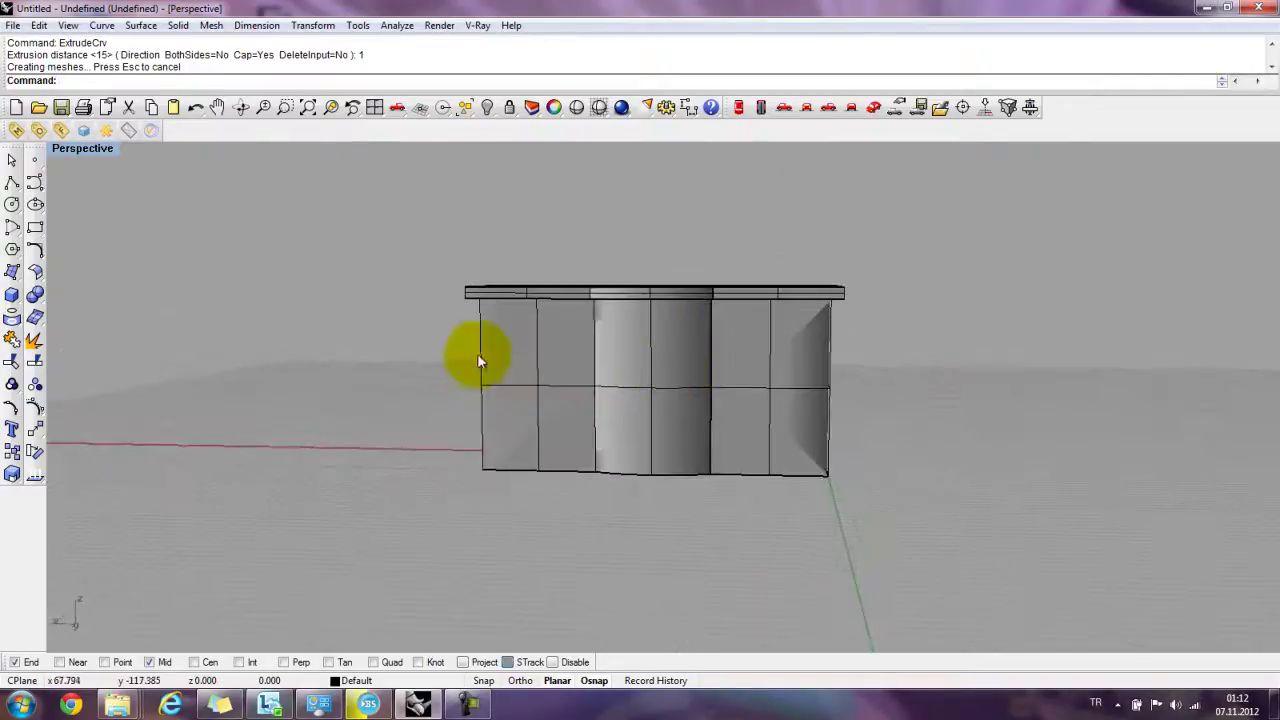
right_drag(729, 450, 510, 387)
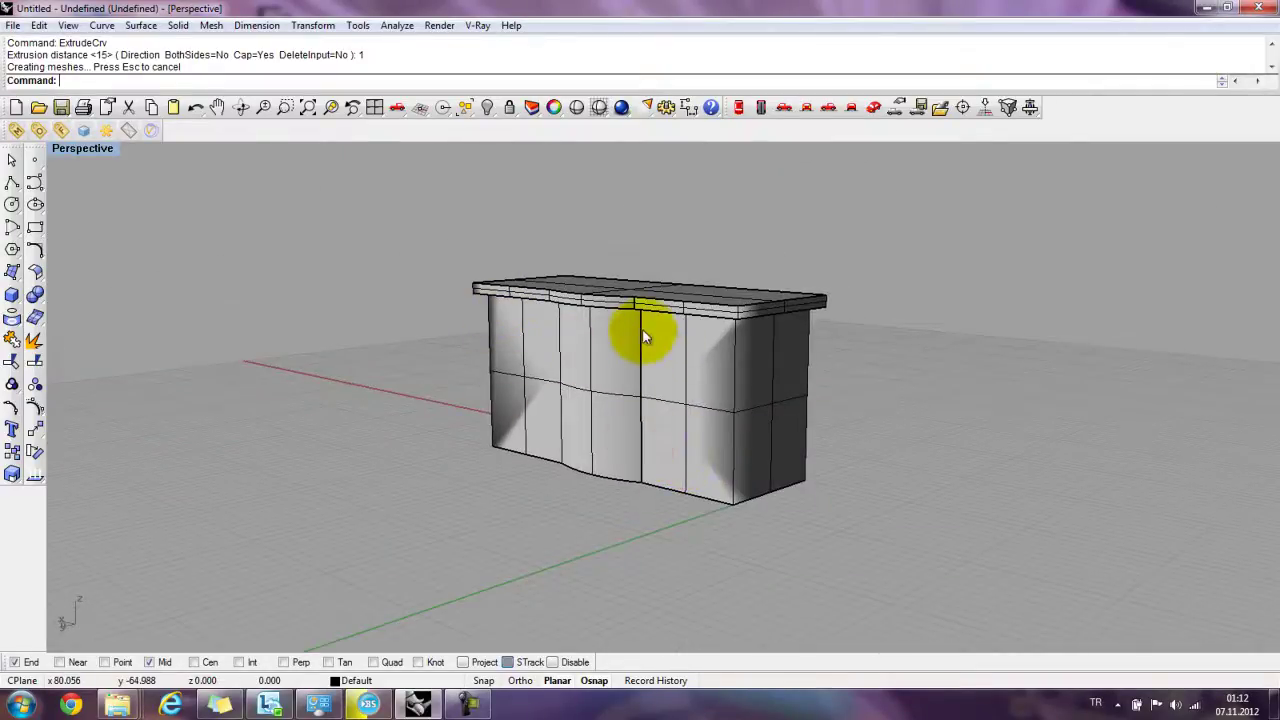
scroll(640, 340, up, 5)
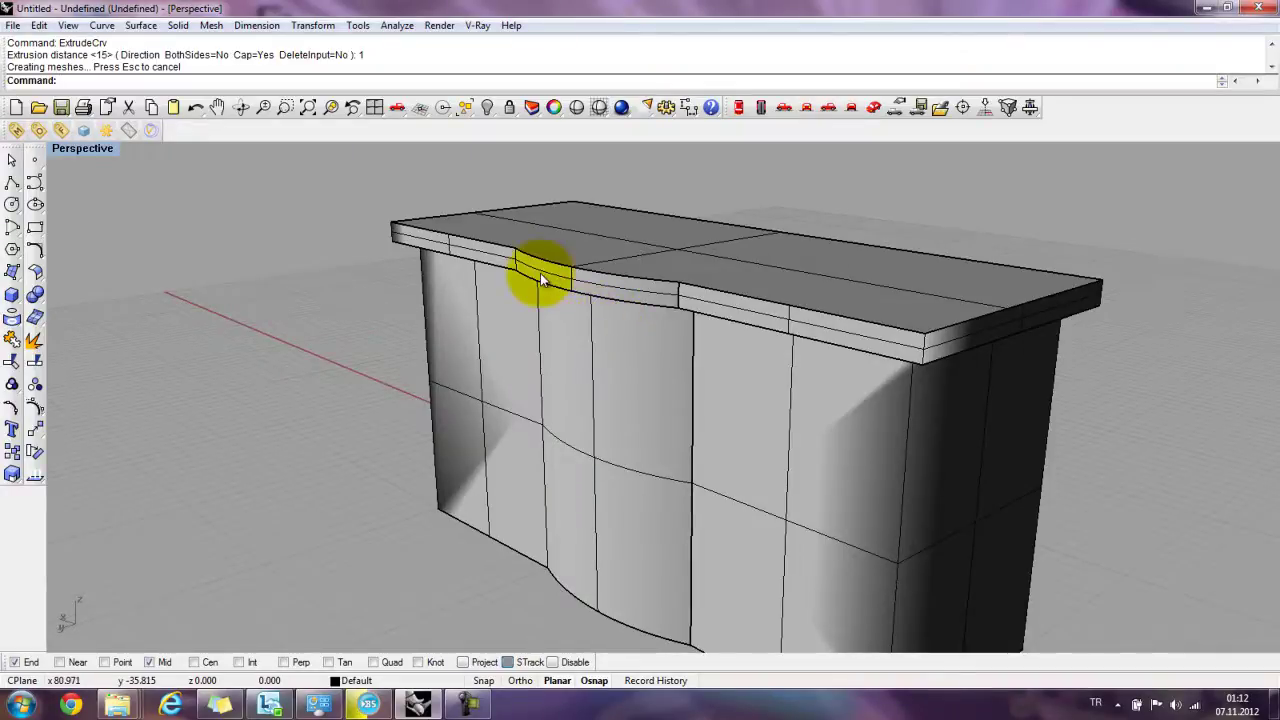
scroll(605, 251, down, 4)
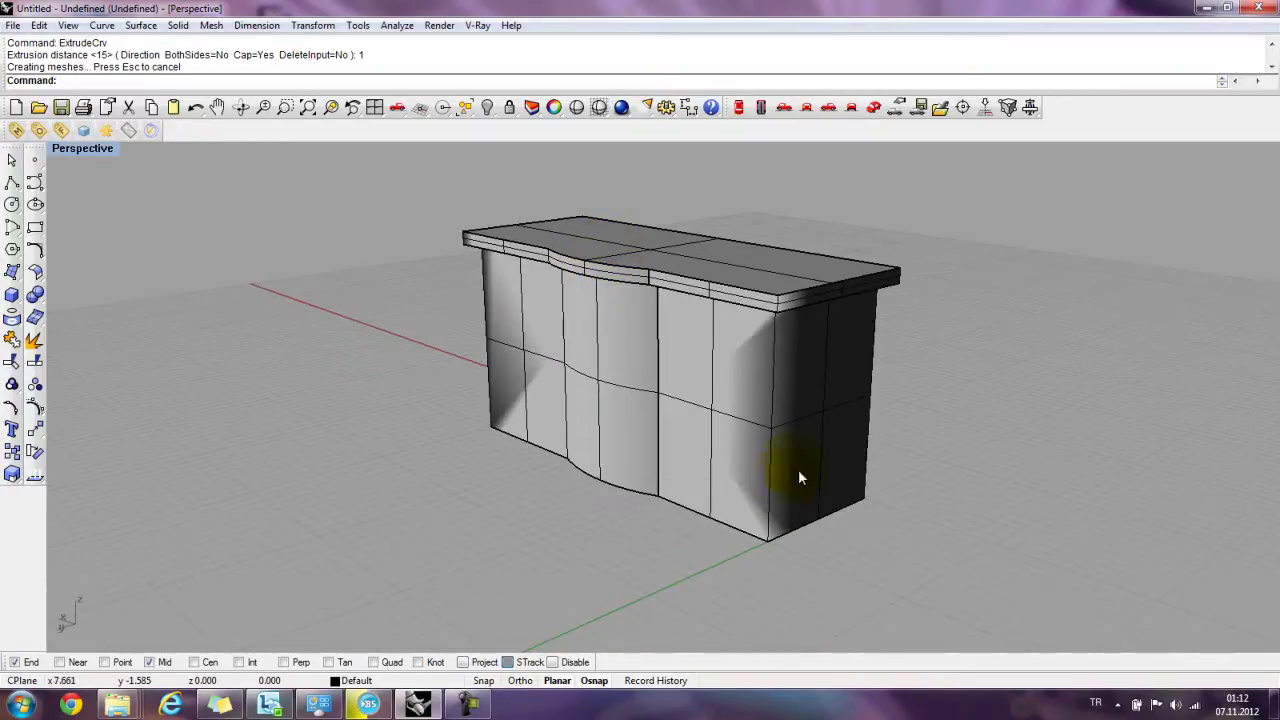
drag(884, 538, 455, 210)
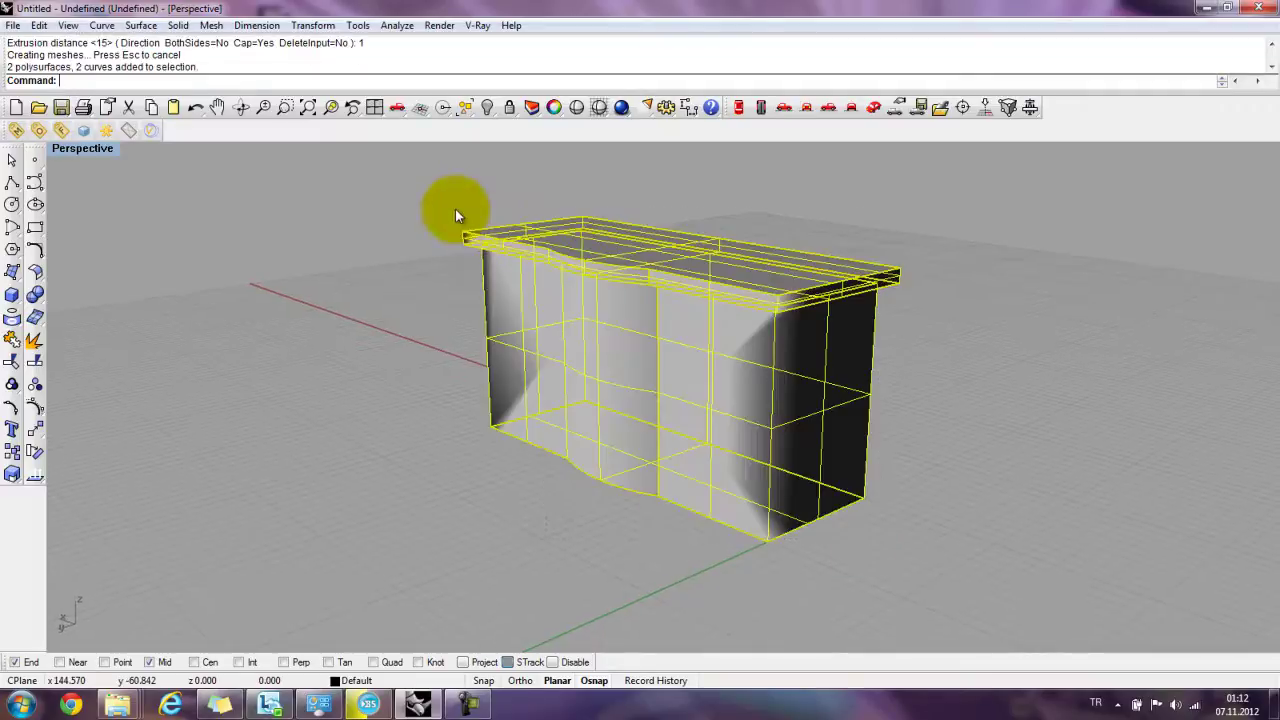
key(End)
key(Delete)
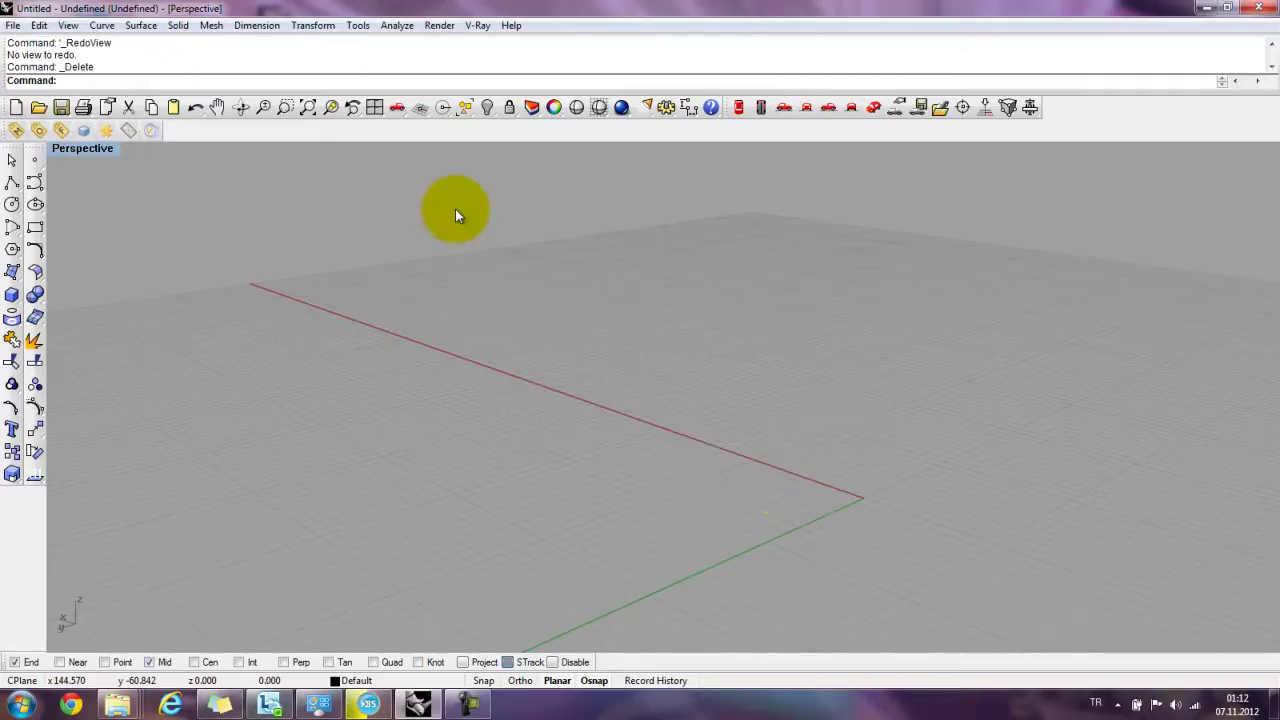
- Switch from the maximized Perspective viewport to a maximized Top viewport
click(12, 226)
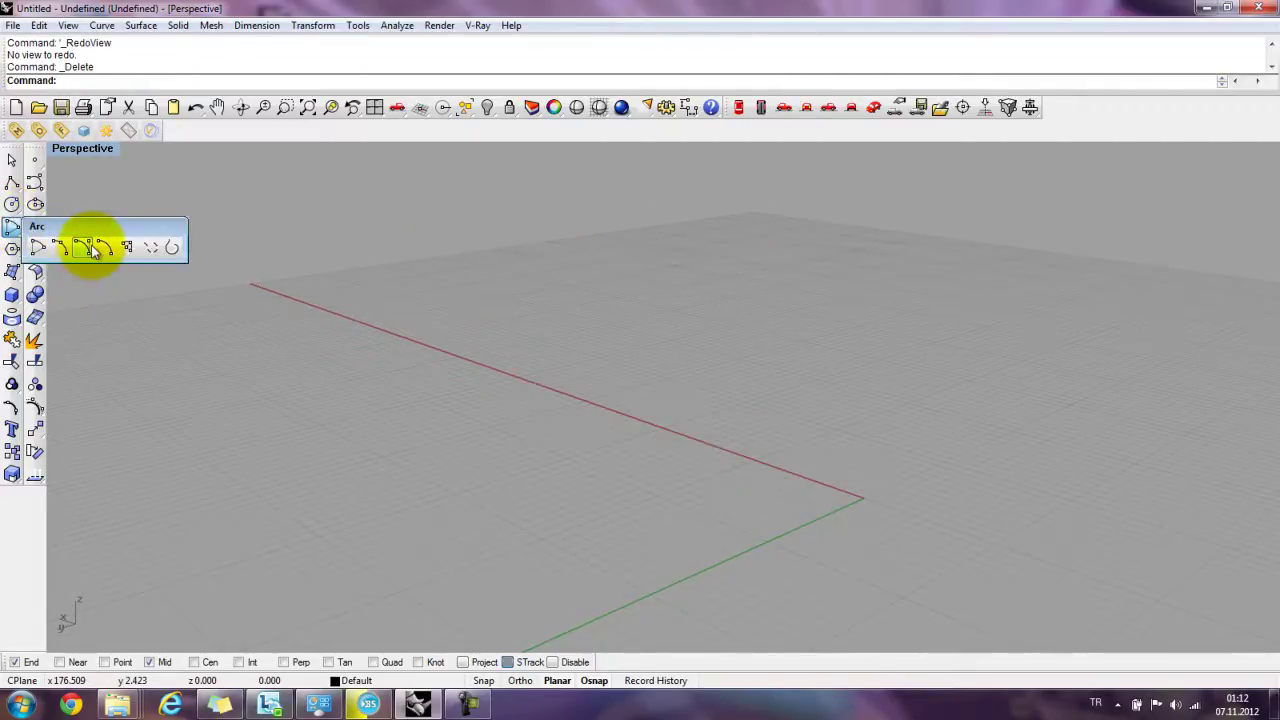
double_click(90, 151)
double_click(66, 150)
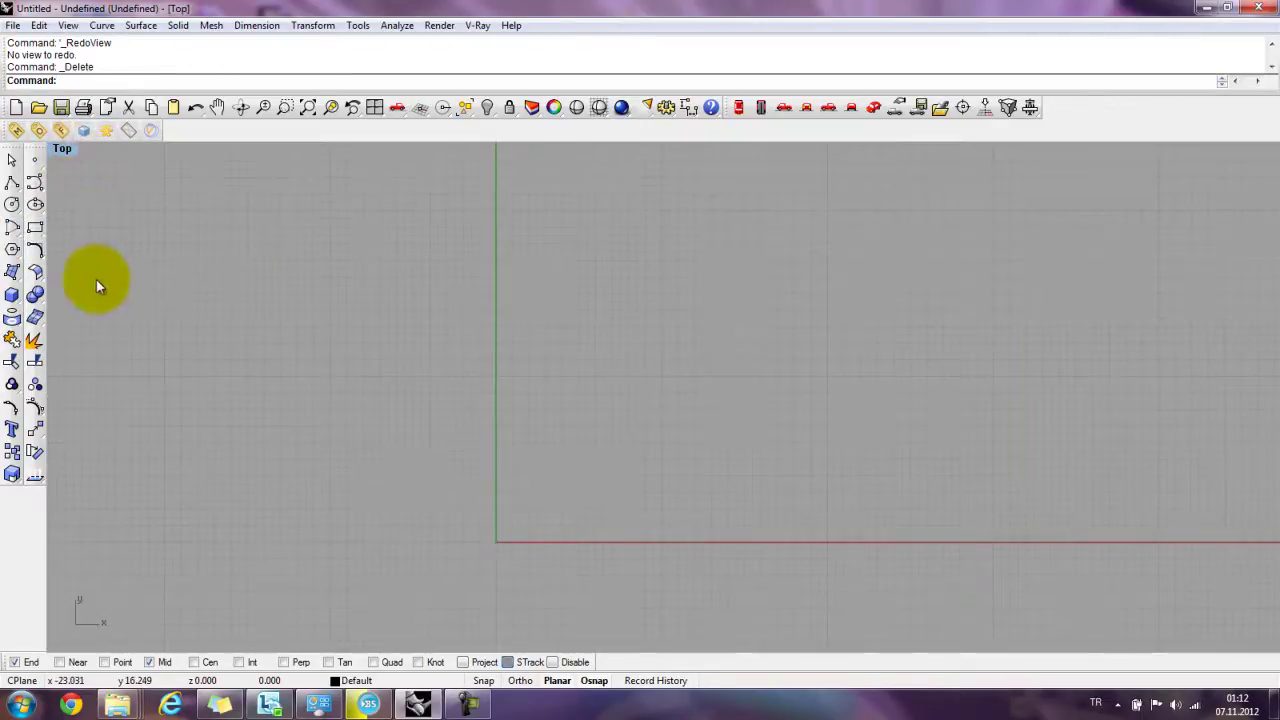
- Draw a freehand arc bulging upward across the vertical axis, defined by its start, its end and the direction at start
click(11, 229)
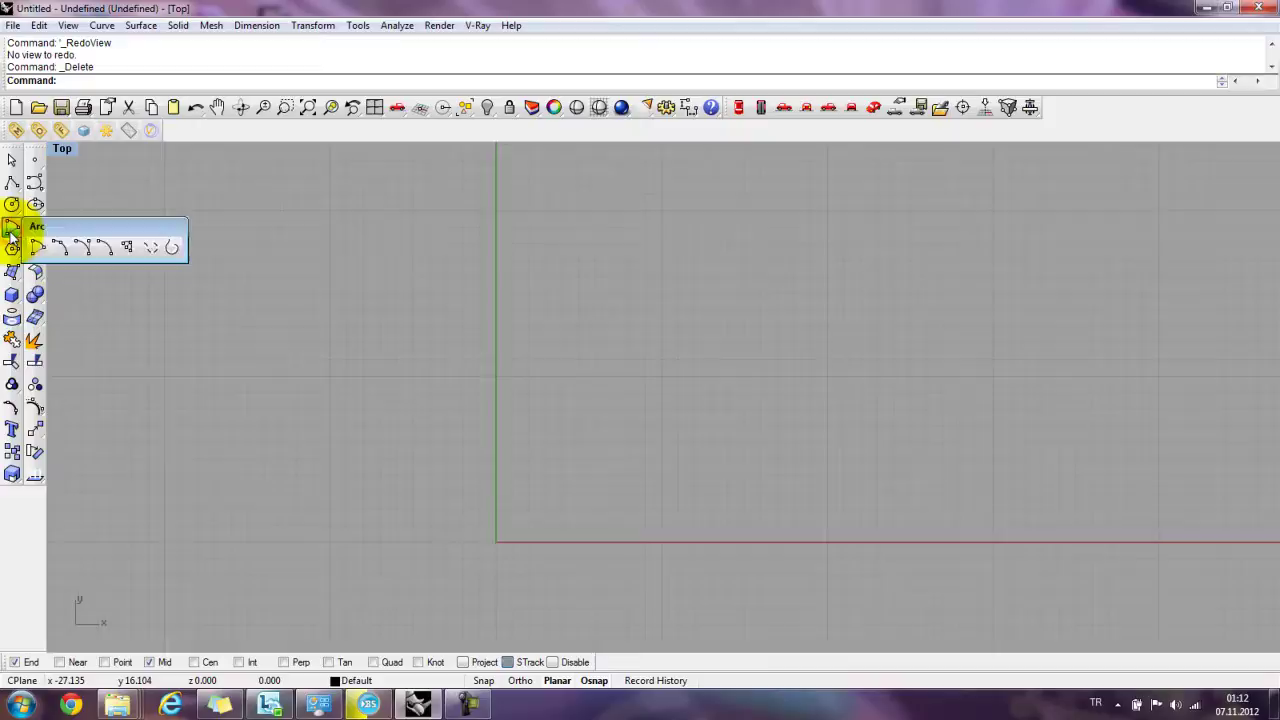
click(81, 250)
click(355, 389)
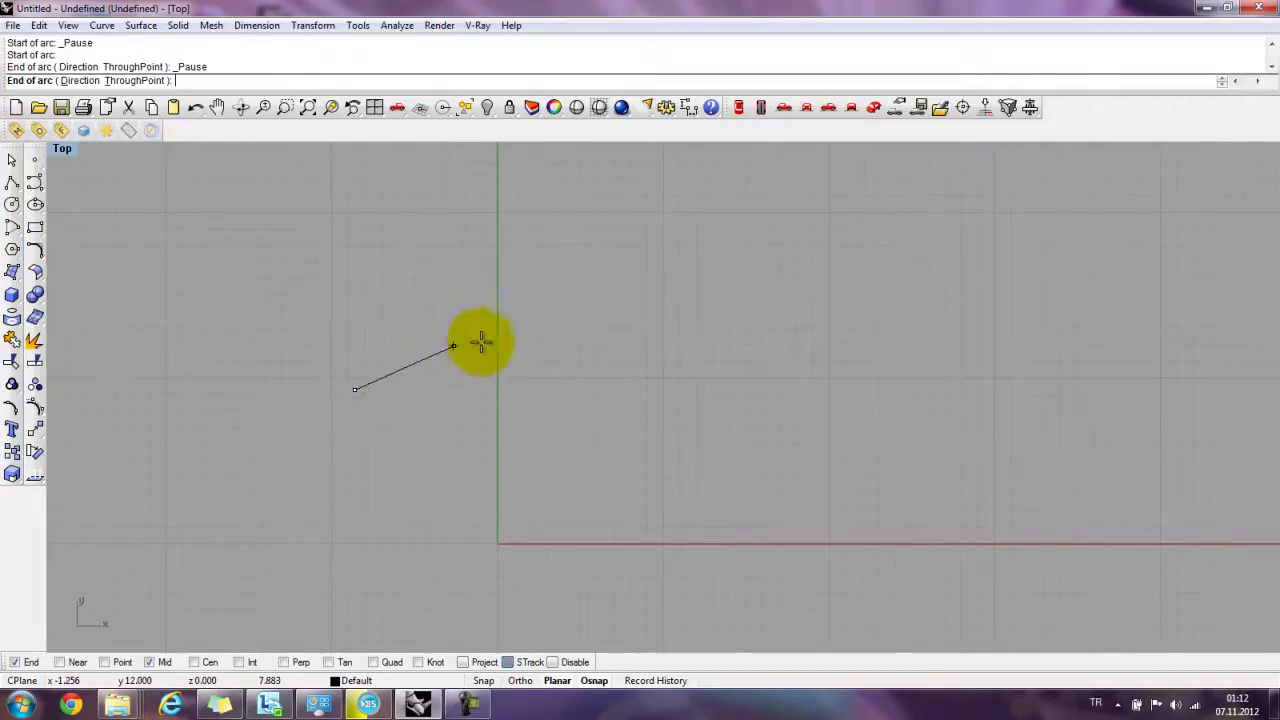
click(688, 334)
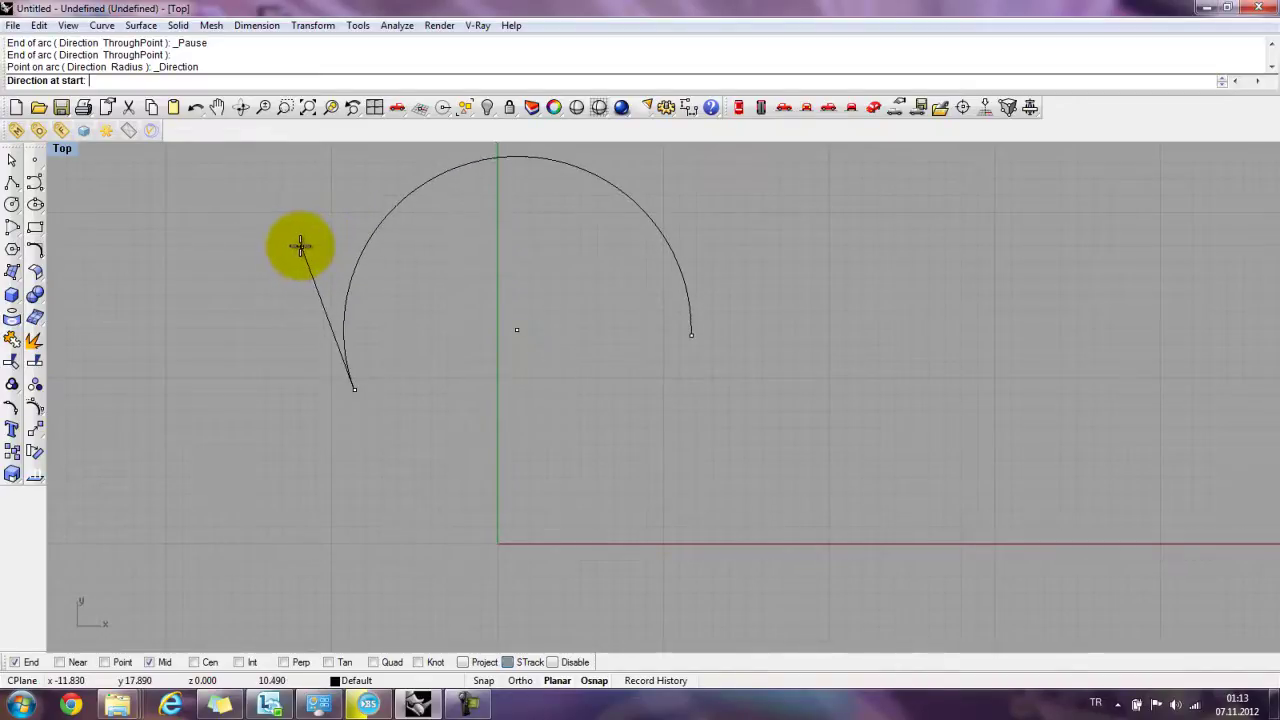
click(364, 243)
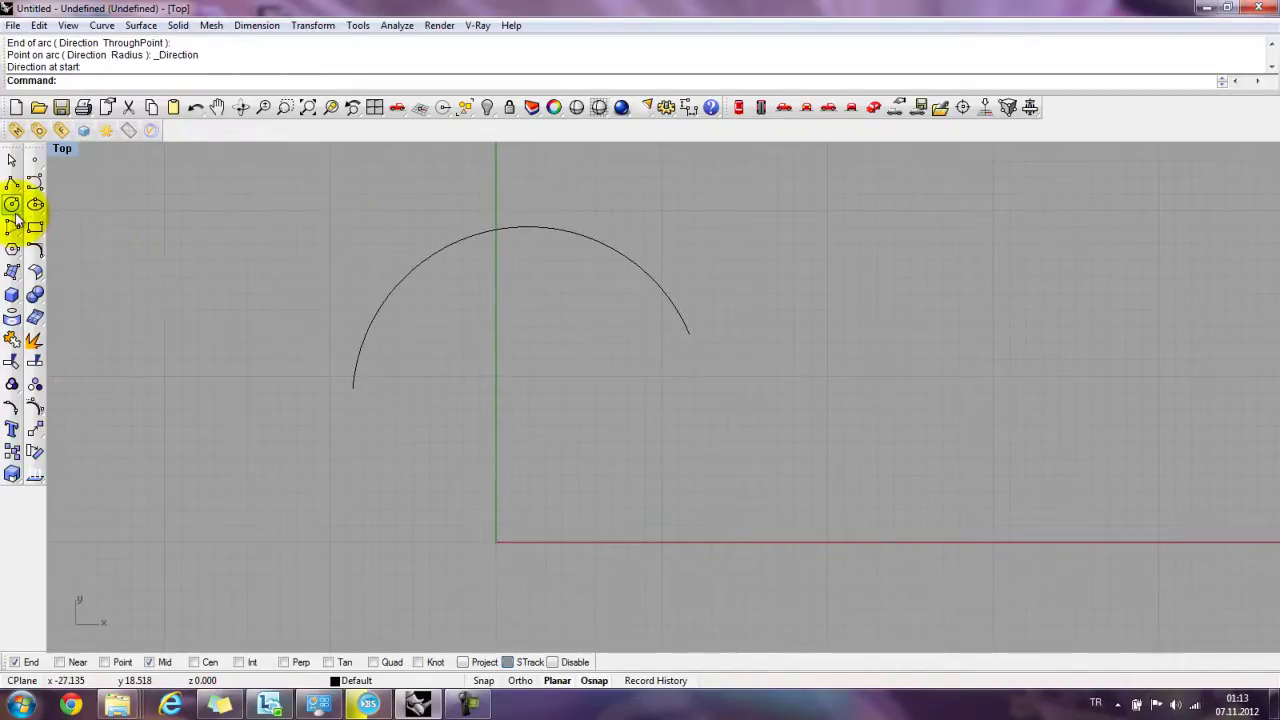
- Draw a single polyline segment of length 10 from the origin (0) along the positive X axis
click(12, 184)
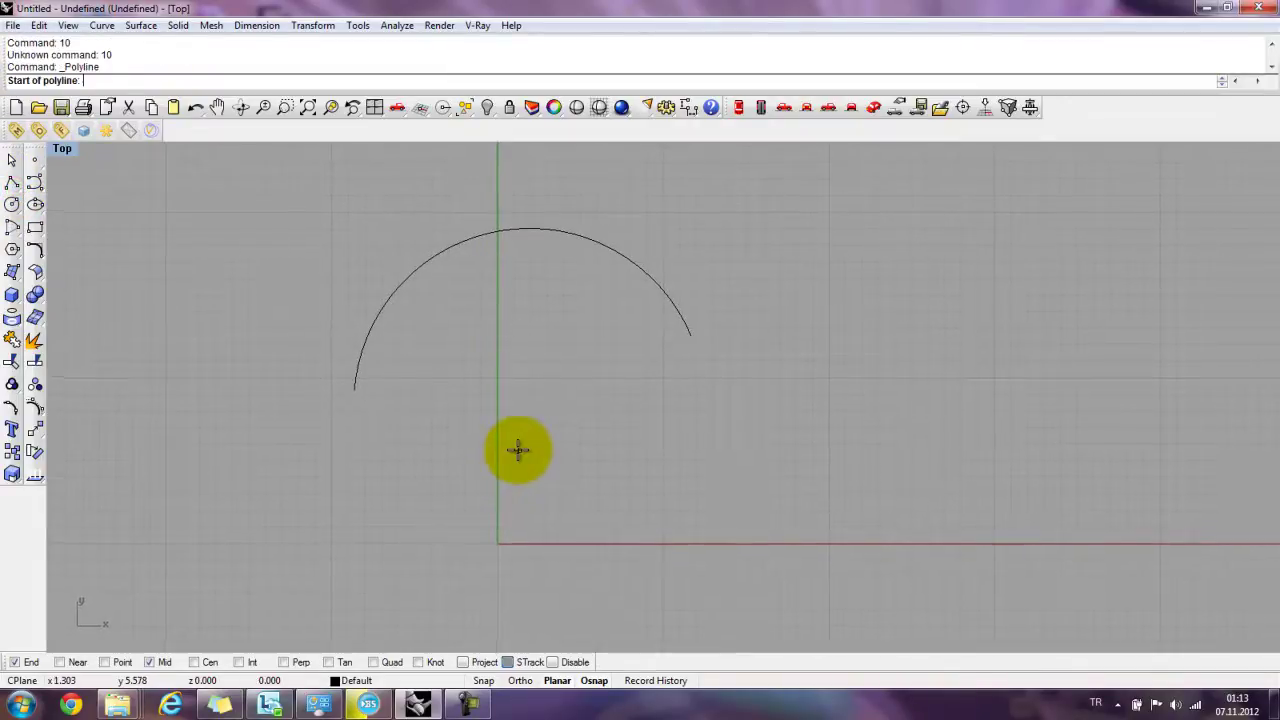
text(0)
key(Return)
text(10)
key(Return)
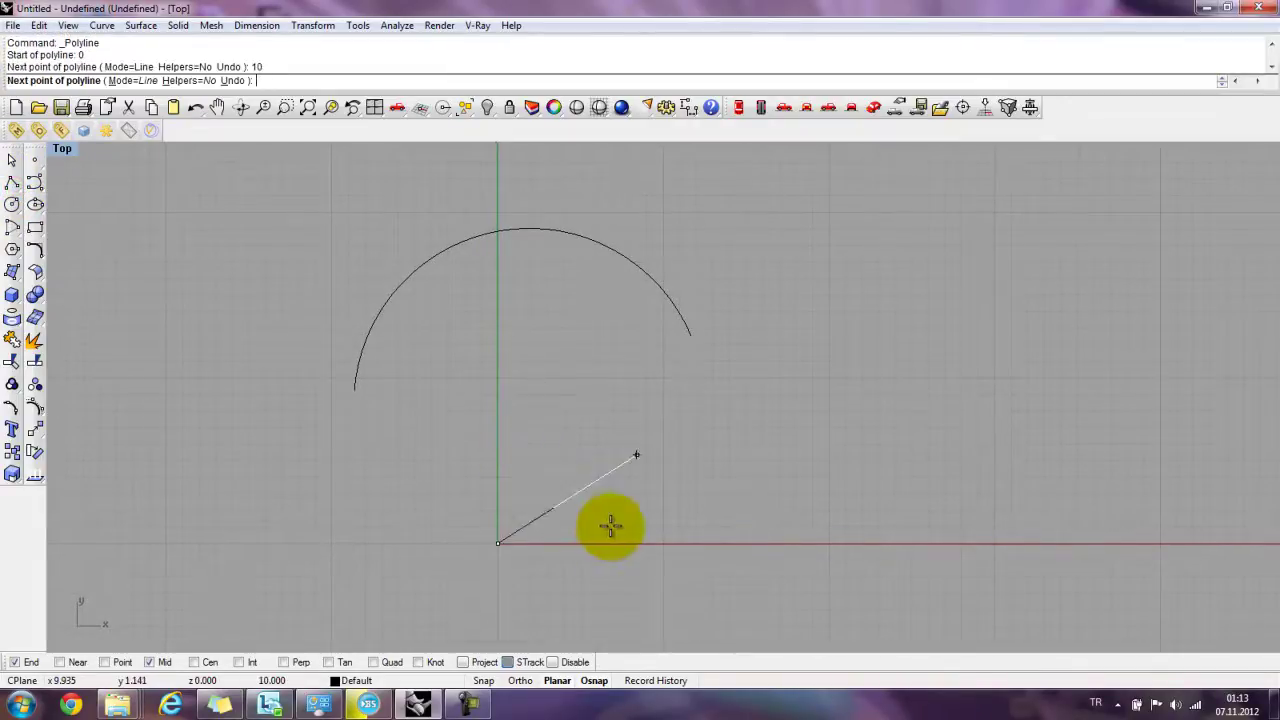
click(611, 525)
key(Return)
key(Return)
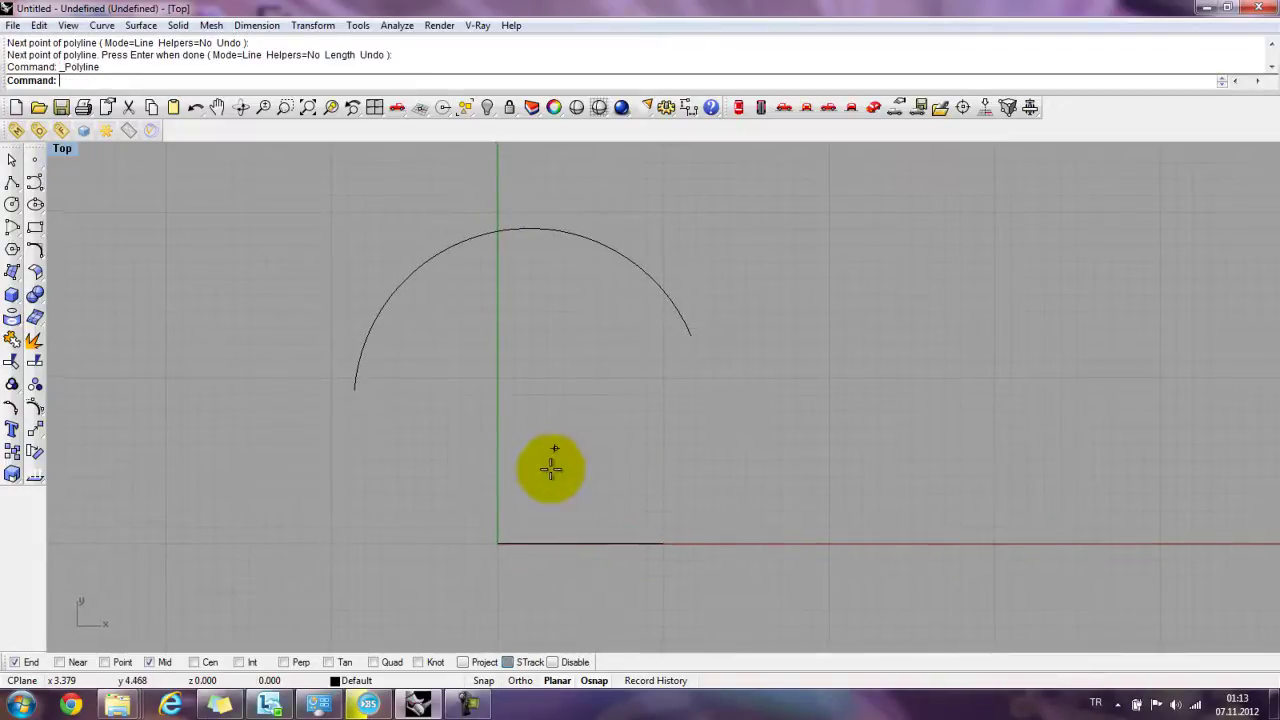
key(Escape)
- Offset the horizontal line upward by a distance of 4
text(Offset)
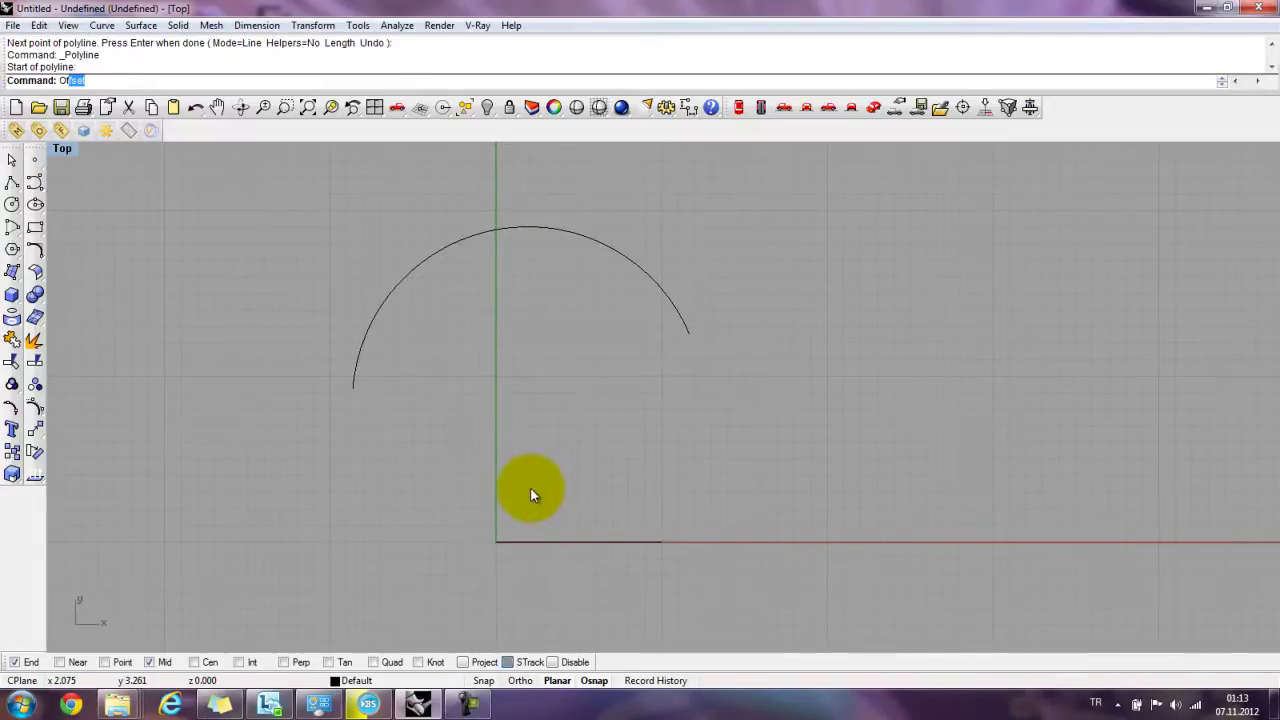
key(Return)
click(550, 543)
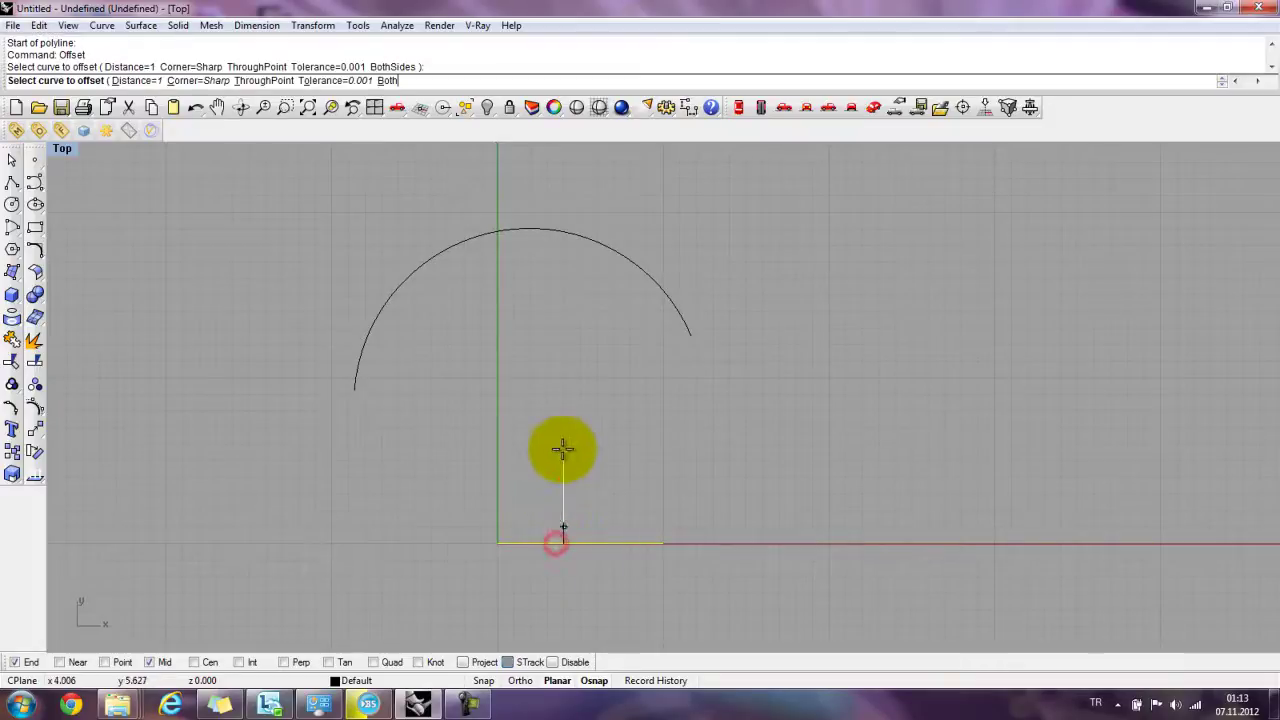
text(4)
key(Return)
click(563, 450)
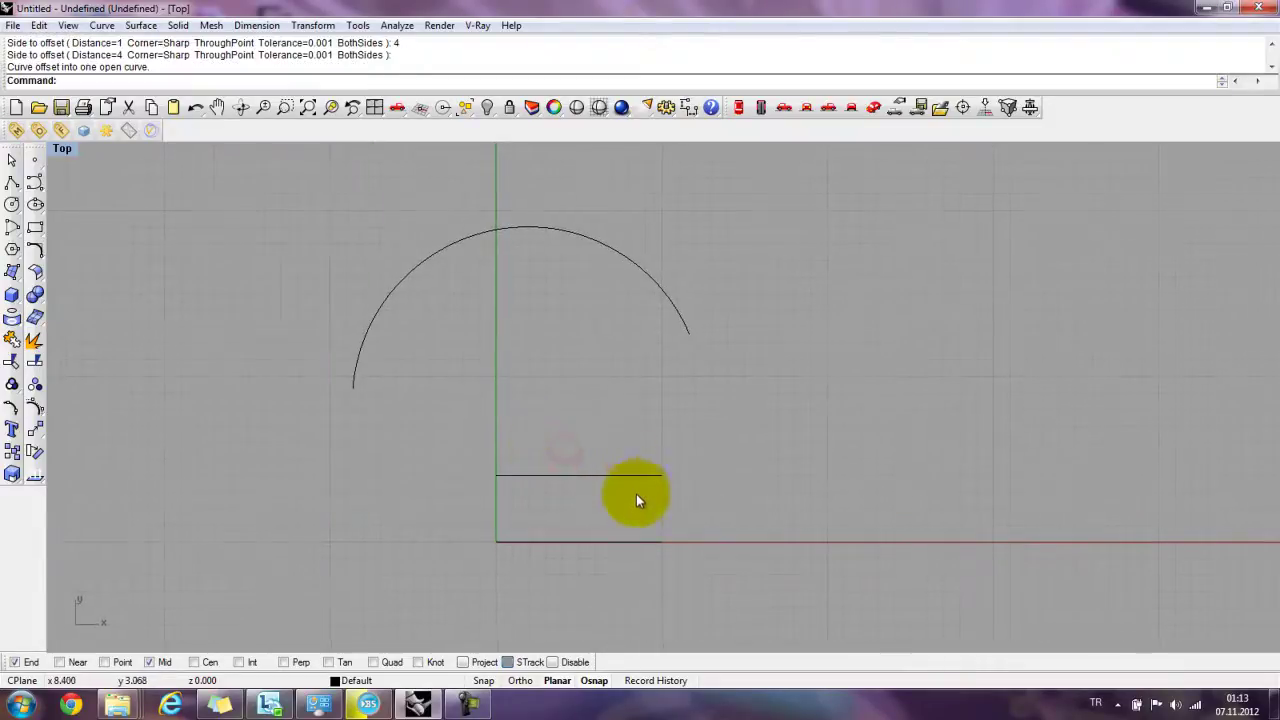
- Connect the right ends of the two parallel lines with a start-end-direction arc, starting at the upper line and heading horizontally outward
scroll(640, 490, up, 5)
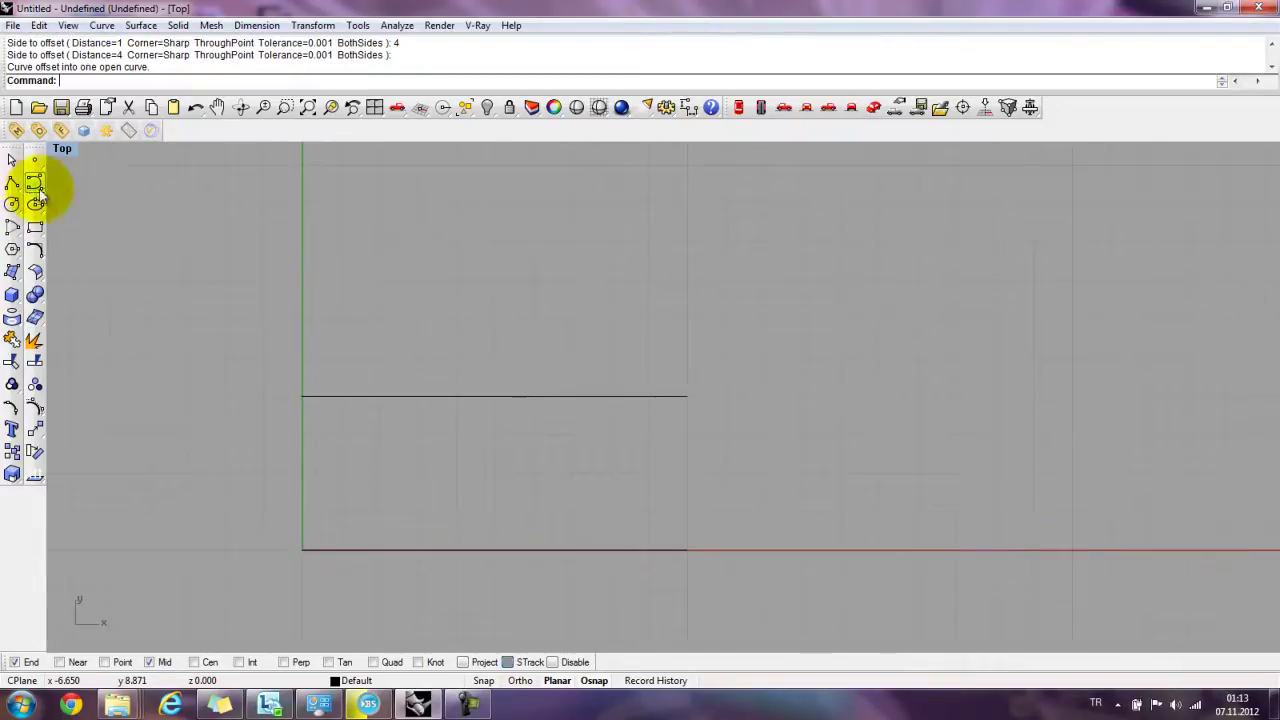
click(14, 246)
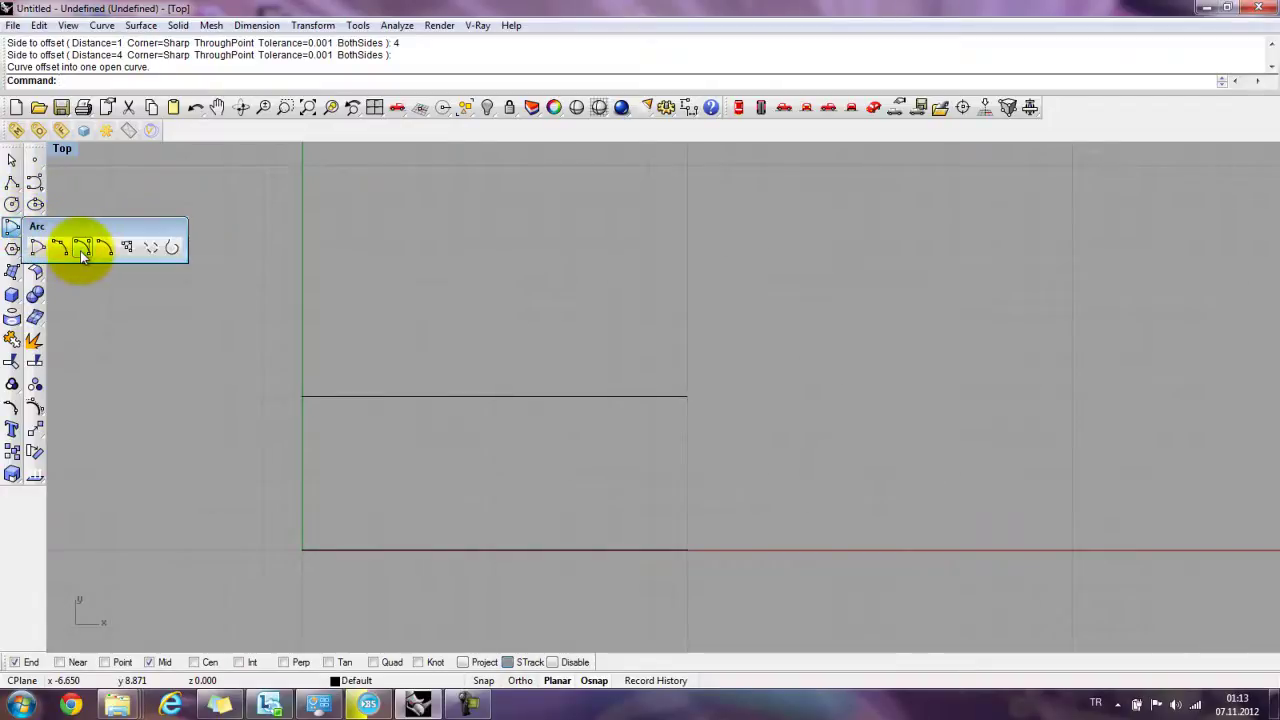
click(88, 248)
click(687, 400)
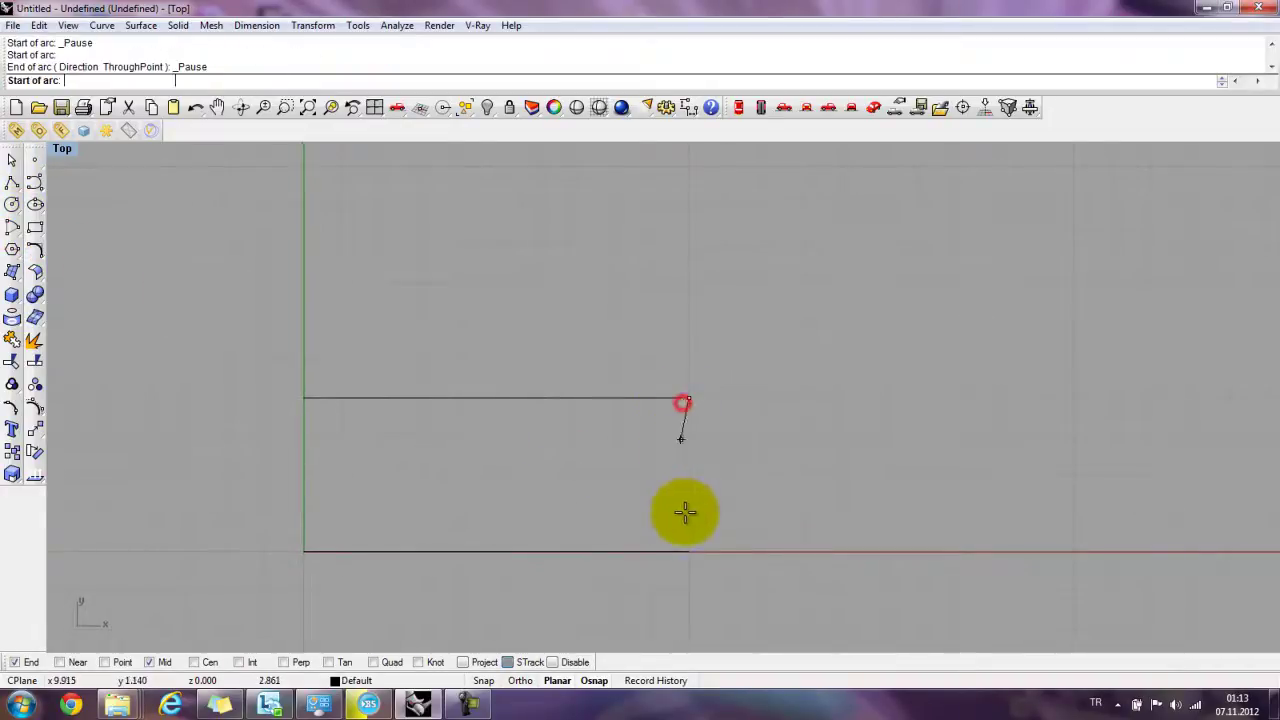
click(690, 547)
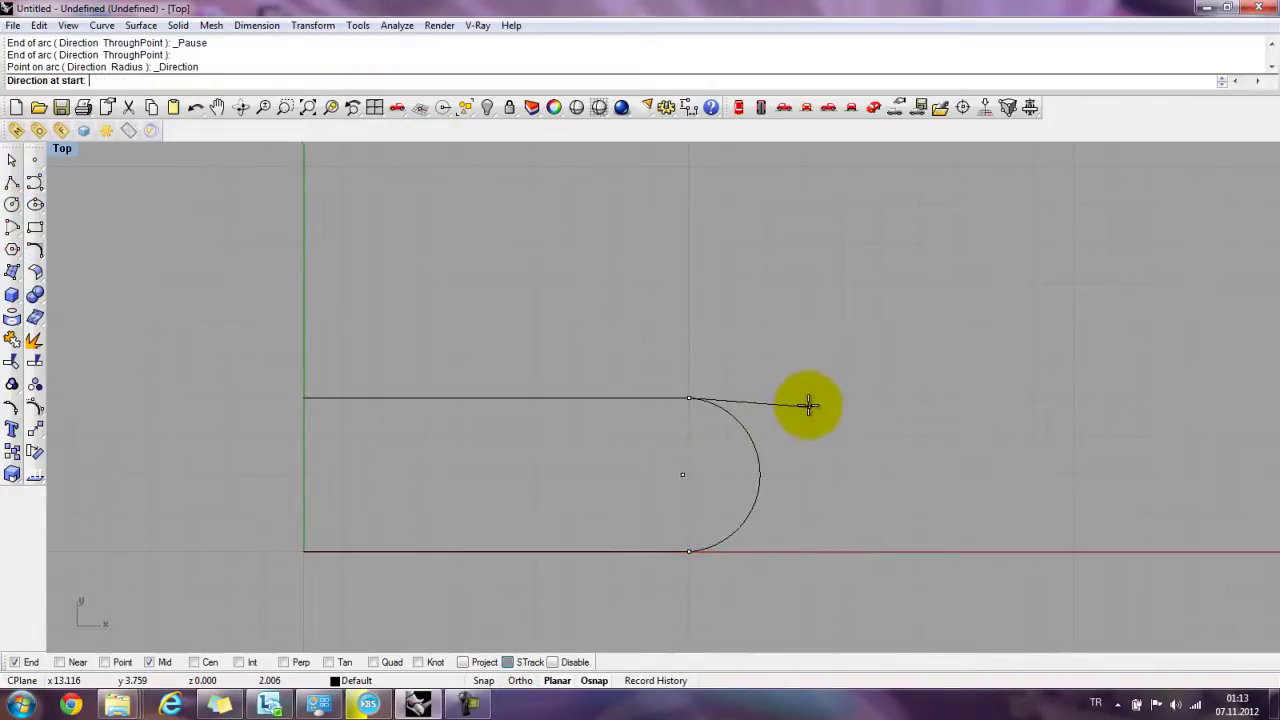
click(823, 399)
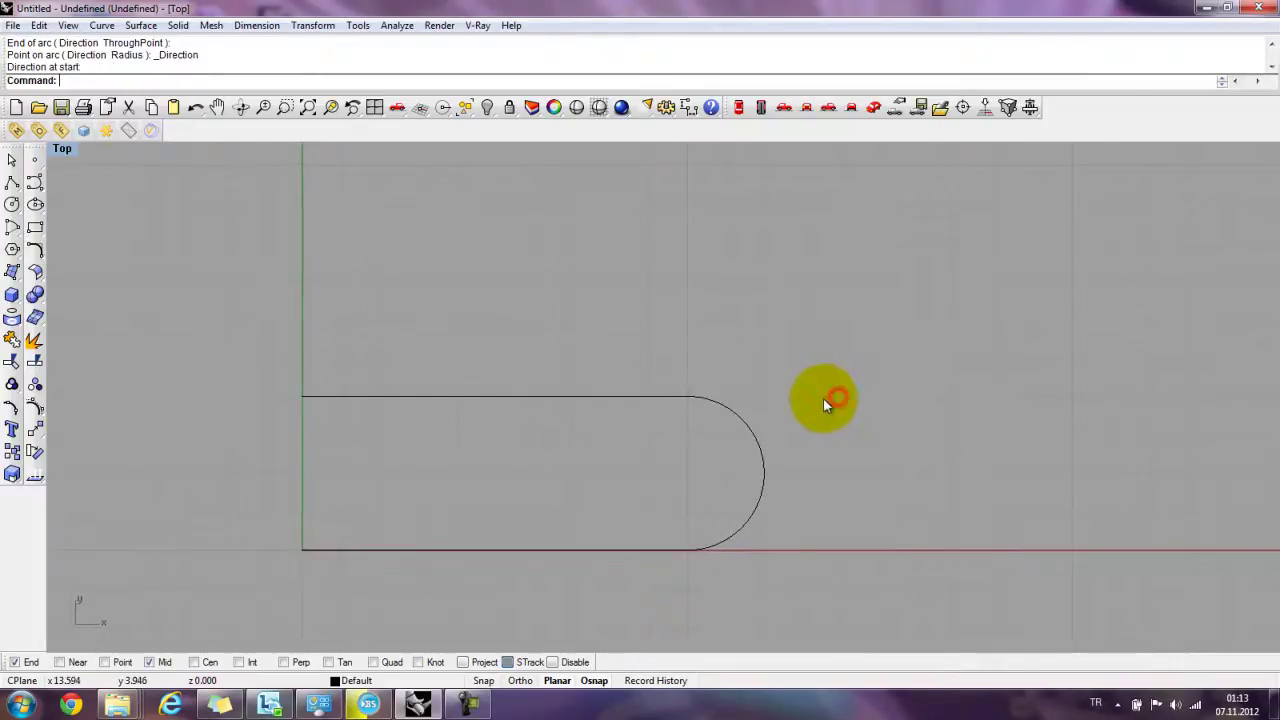
- Connect the left ends of the two parallel lines with a start-end-direction arc bulging outward to finish the slot outline
key(Return)
click(304, 398)
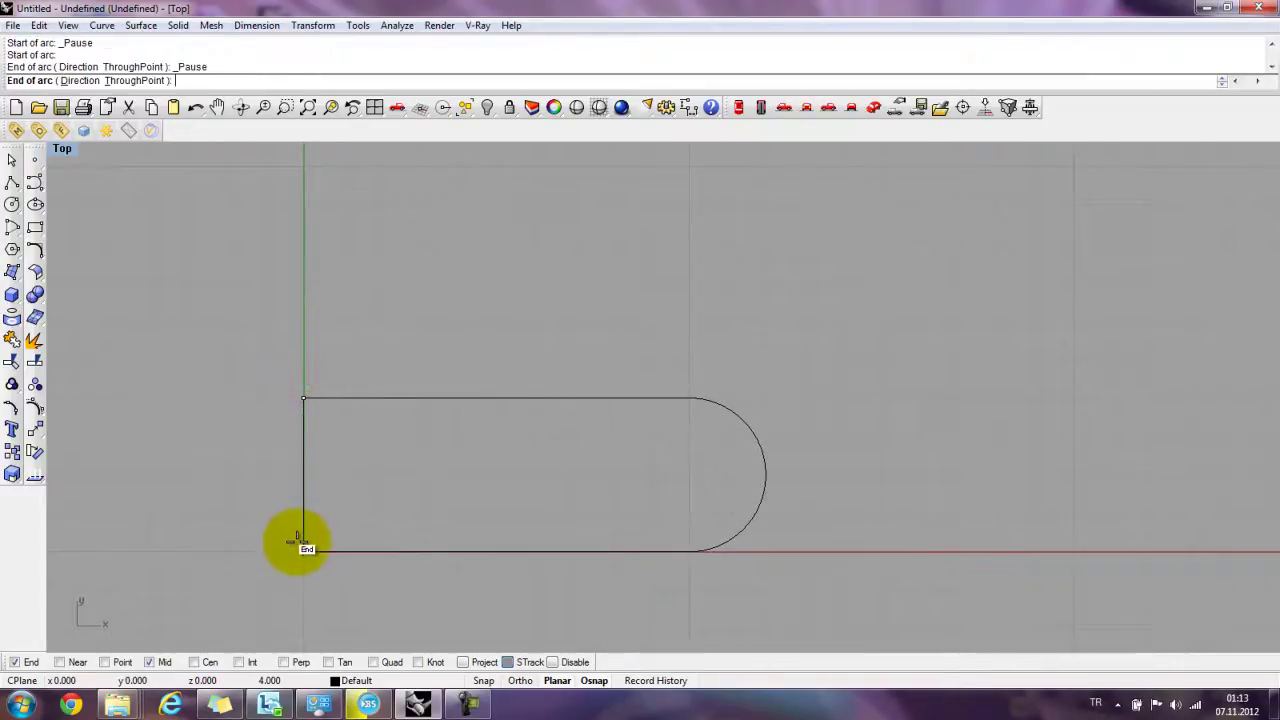
click(304, 549)
click(219, 389)
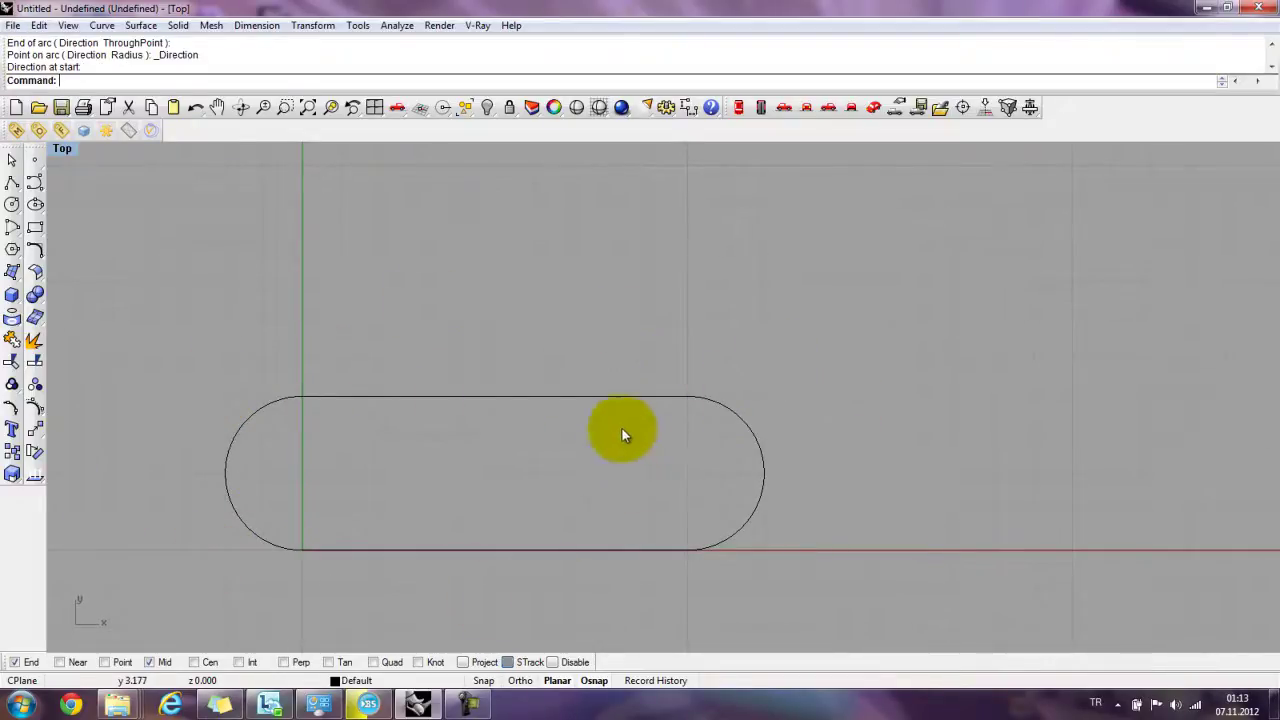
- Delete the slot outline and the freehand arc, clearing all curves from the Top viewport
scroll(621, 430, down, 3)
drag(734, 571, 251, 212)
key(Delete)
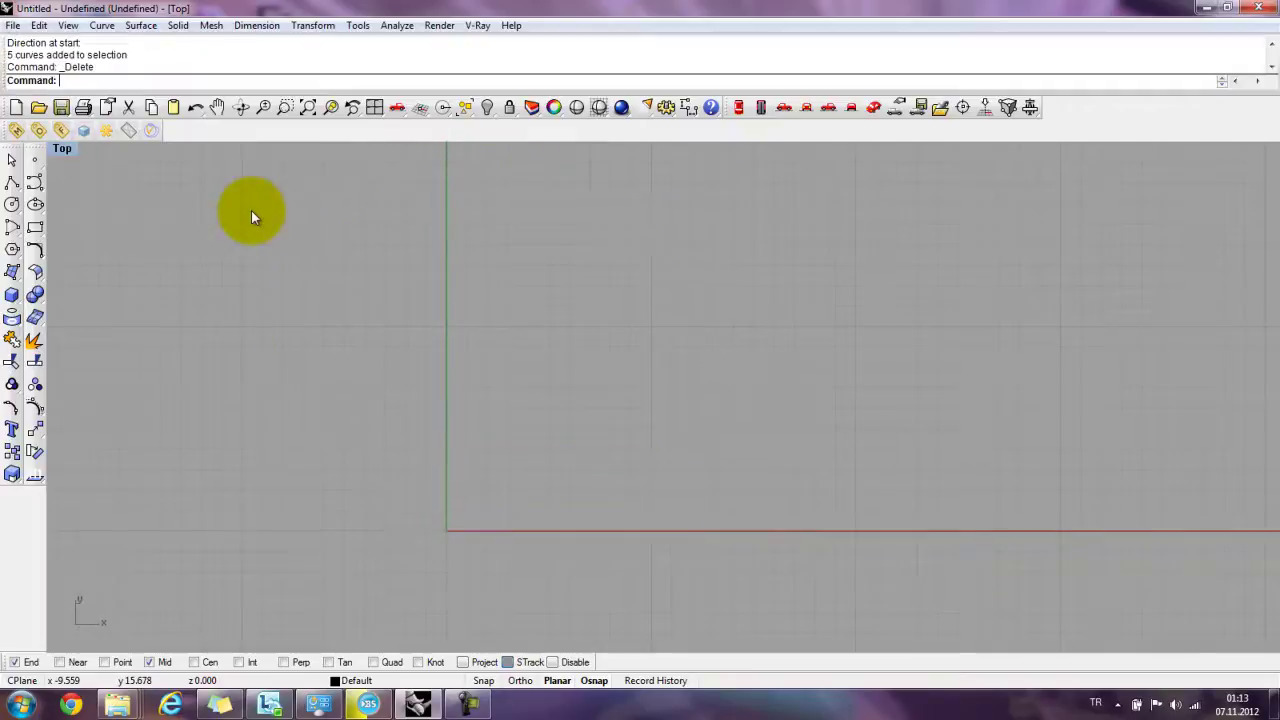
click(12, 226)
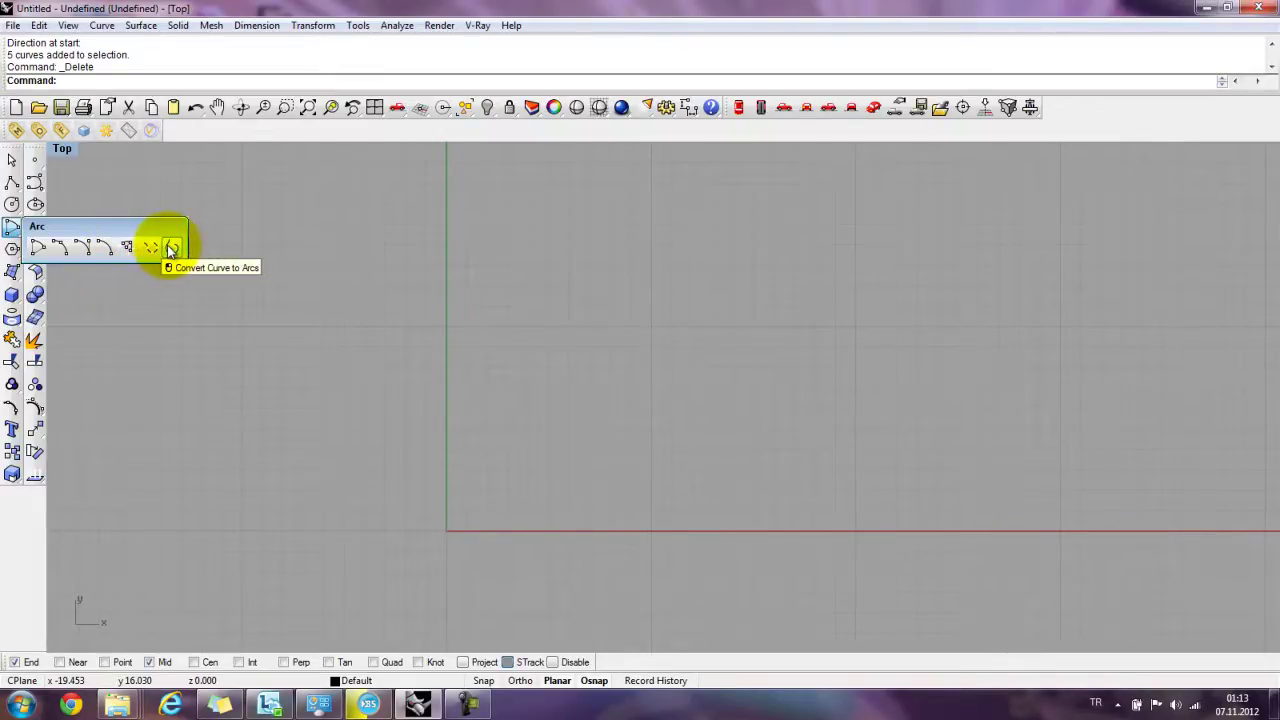
click(391, 334)
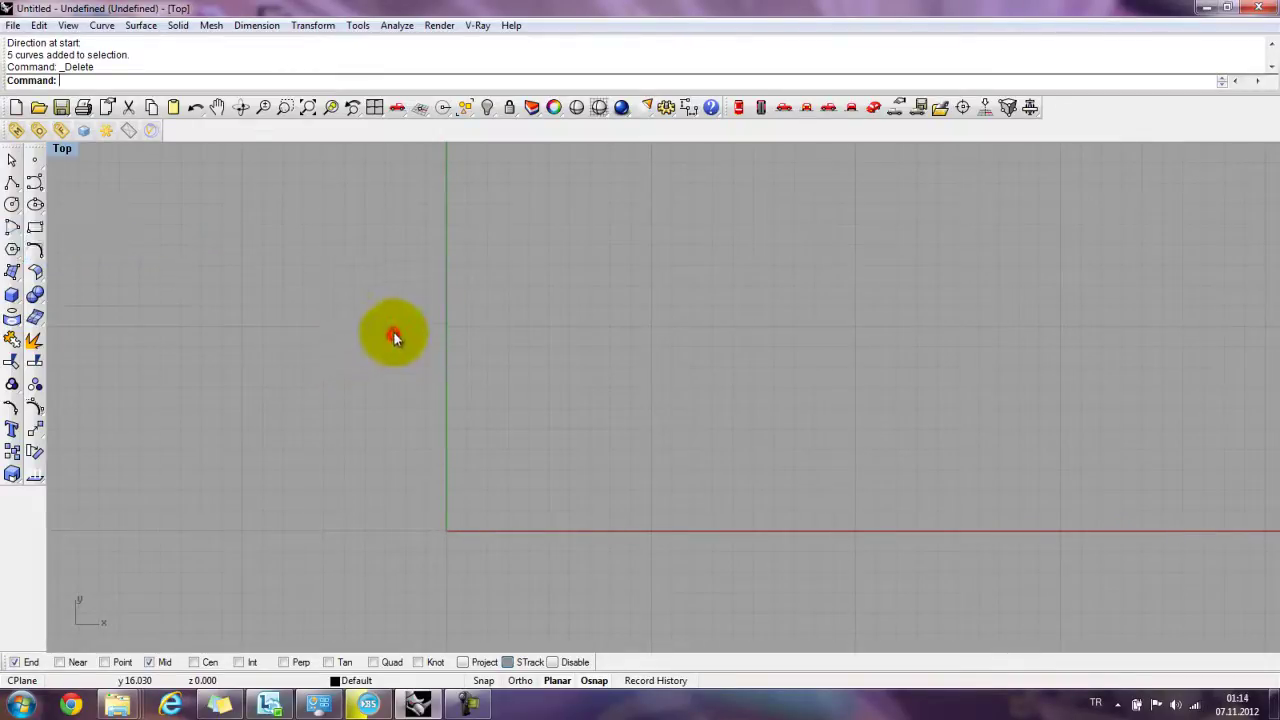